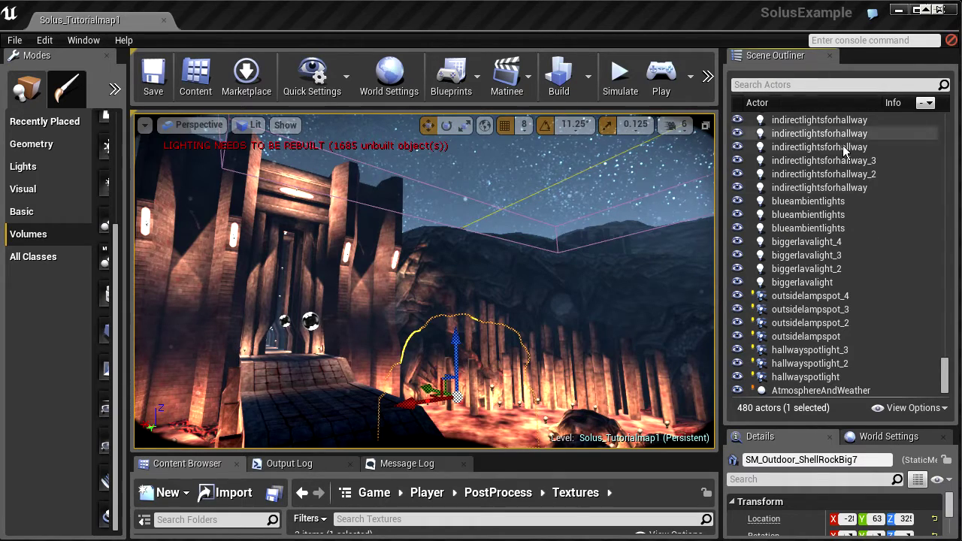
Select the range of wall actors from SM_Ruins_Wall69 through SM_Ruins_Wall115 in the Scene Outliner
drag(949, 364, 936, 149)
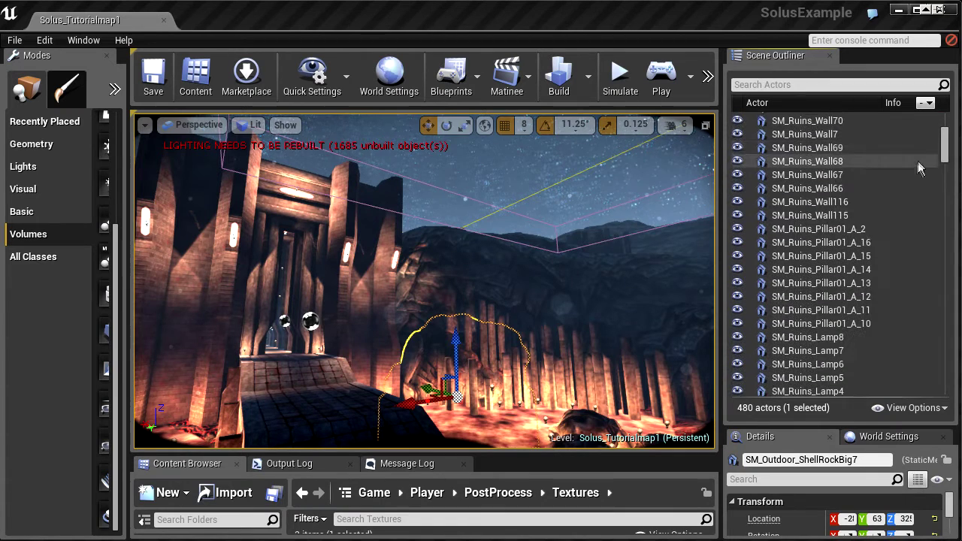
click(790, 152)
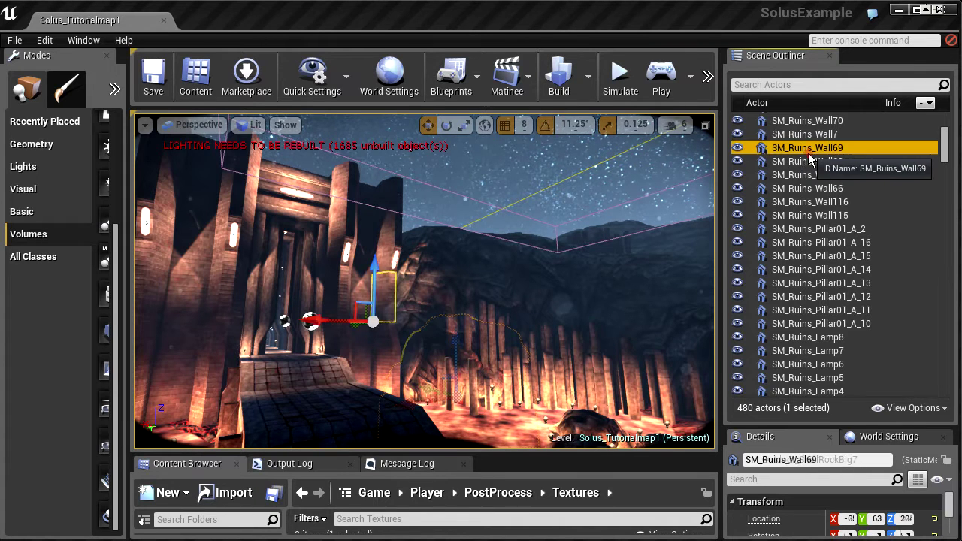
shift+click(831, 215)
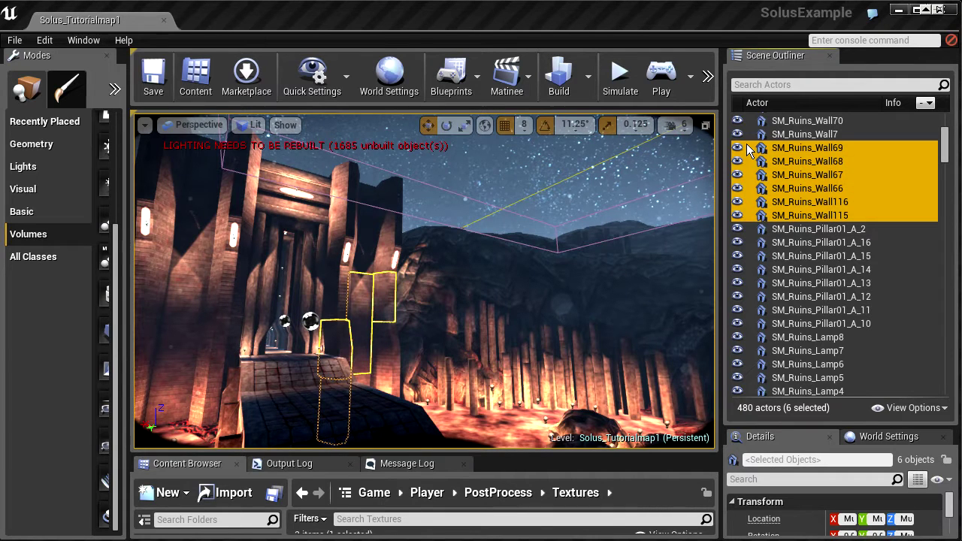
drag(946, 151, 938, 208)
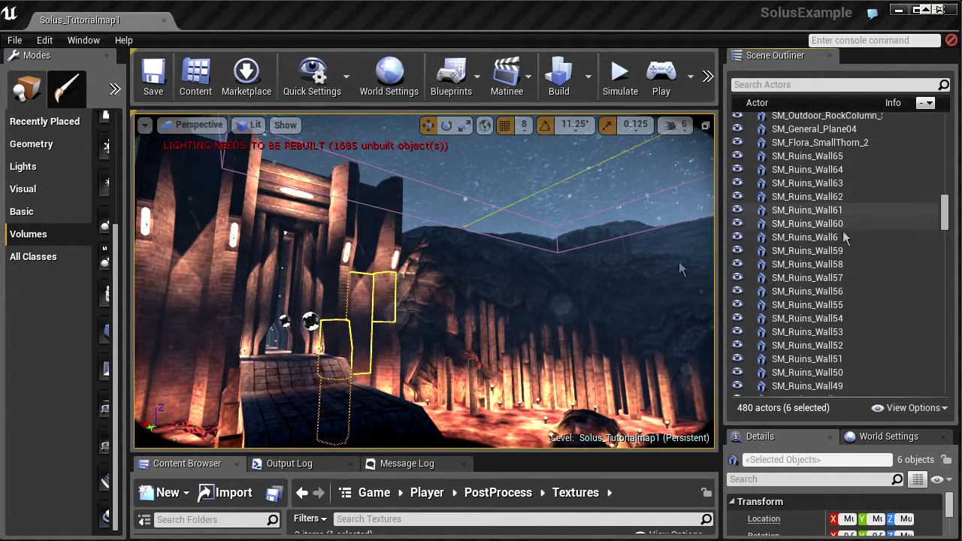
Rename the pillar actor SM_Ruins_Pillar01_A_15 as gfhgfhfhgfhfhfghgfh
click(859, 262)
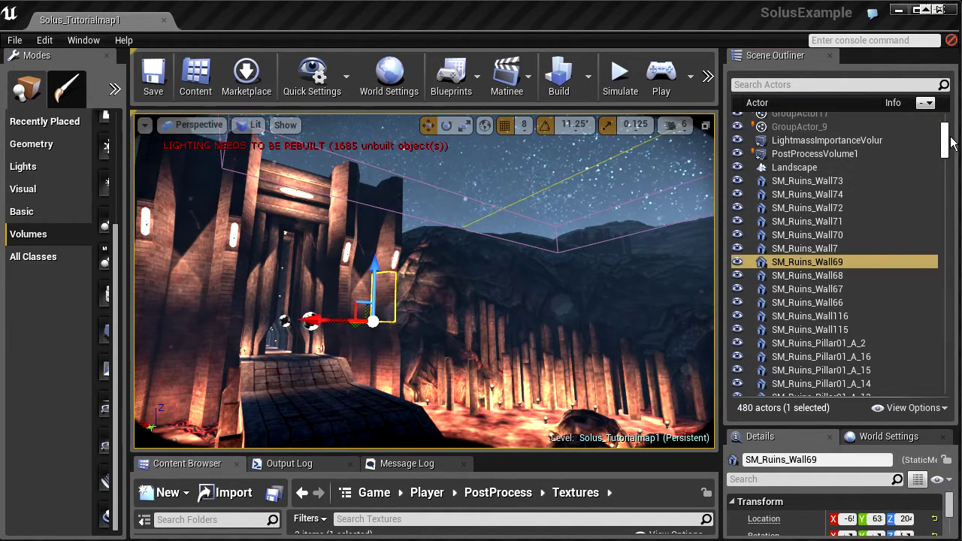
drag(949, 145, 949, 153)
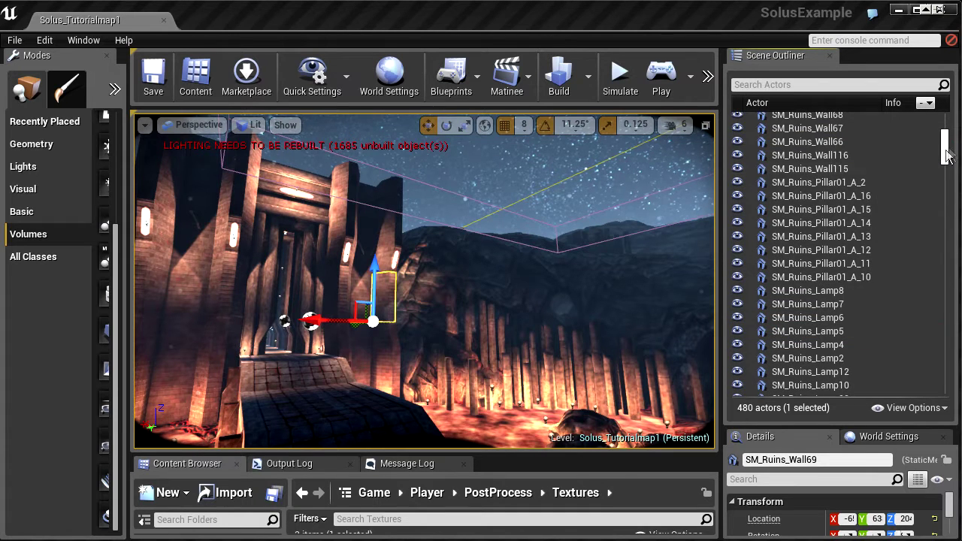
click(860, 209)
click(856, 458)
text(gfhgfhfhgfhfhgfh)
key(Return)
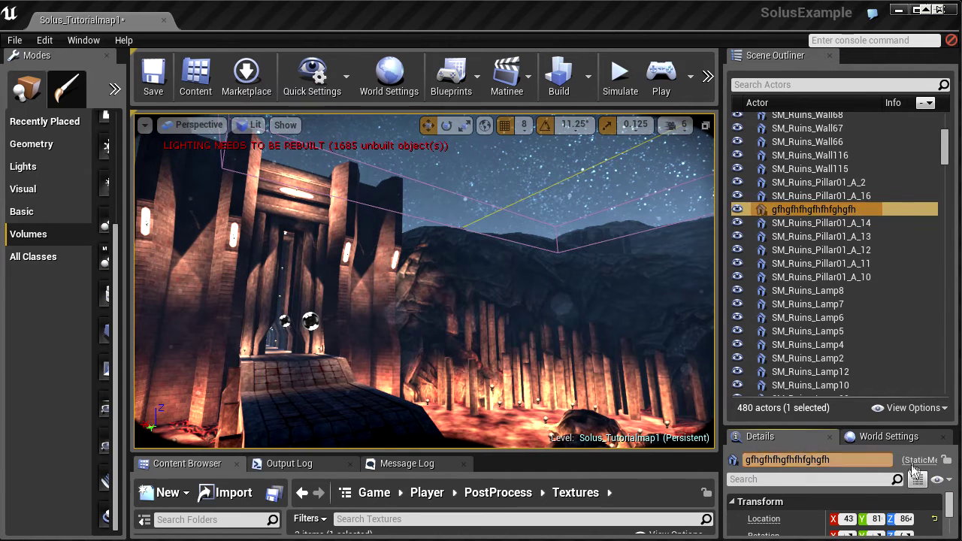
Rename the five pillar actors SM_Ruins_Pillar01_A_10 through SM_Ruins_Pillar01_A_14 together as fhfhfhggfhfhggfhf
click(812, 276)
shift+click(842, 223)
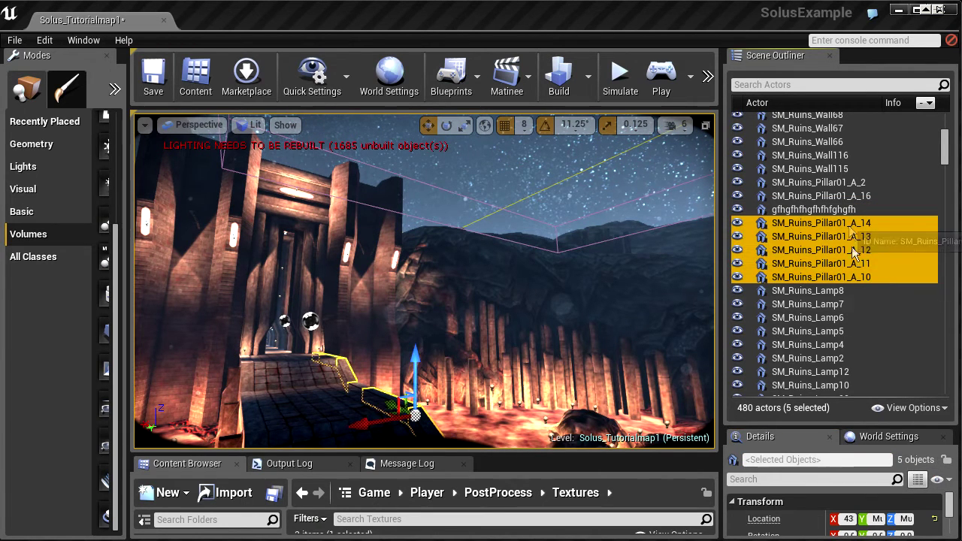
click(827, 459)
text(f)
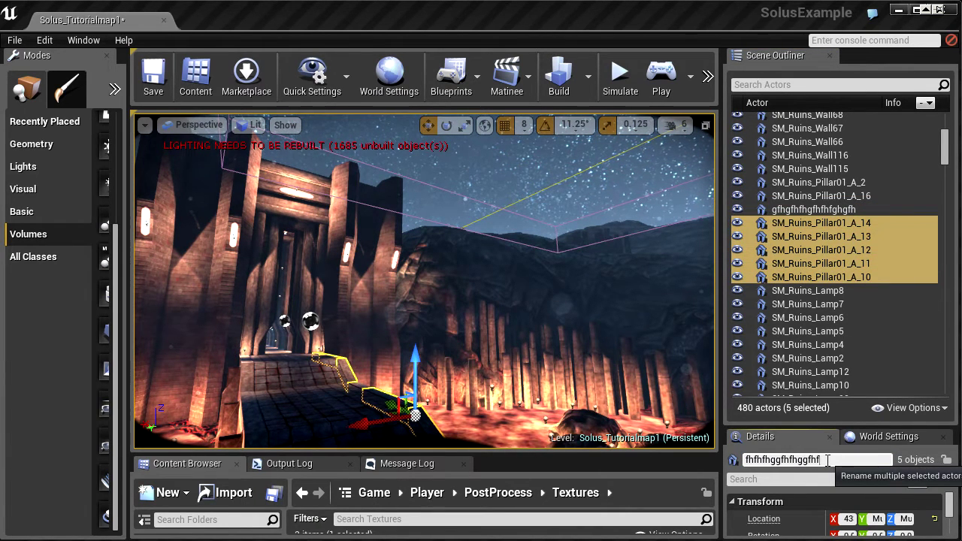
text(hfhfhggfhfhggfhf)
key(Return)
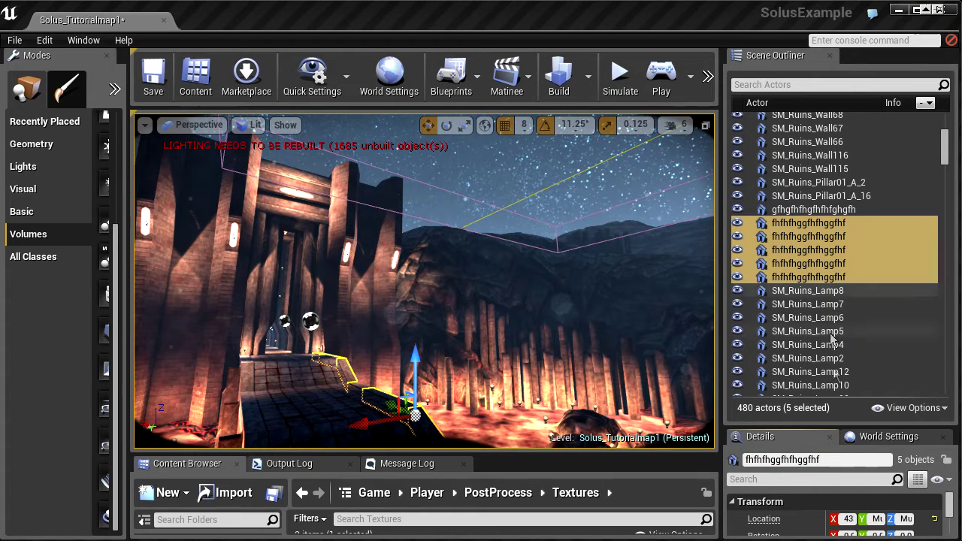
Inspect the detail properties of the renamed pillars and of the wall actor SM_Ruins_Wall116
drag(823, 428, 834, 254)
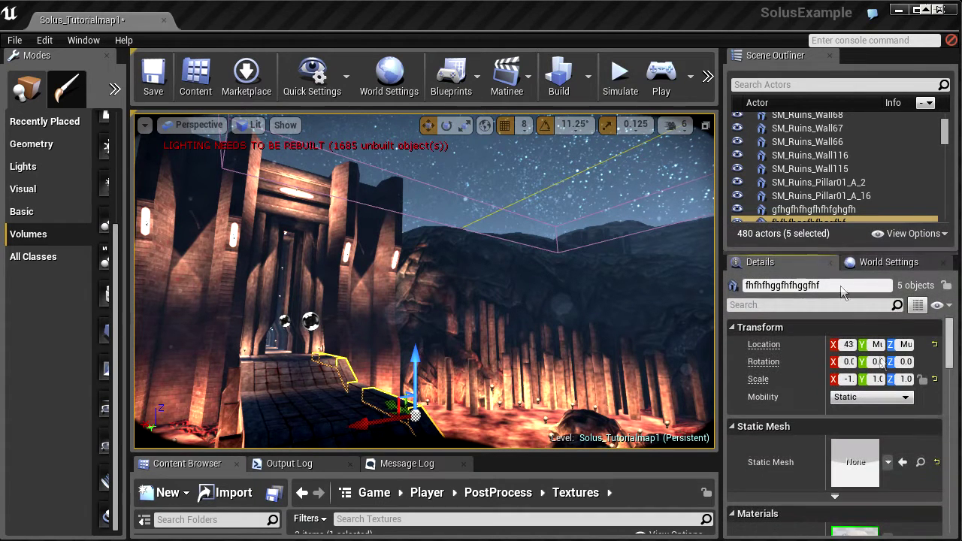
drag(950, 352, 951, 358)
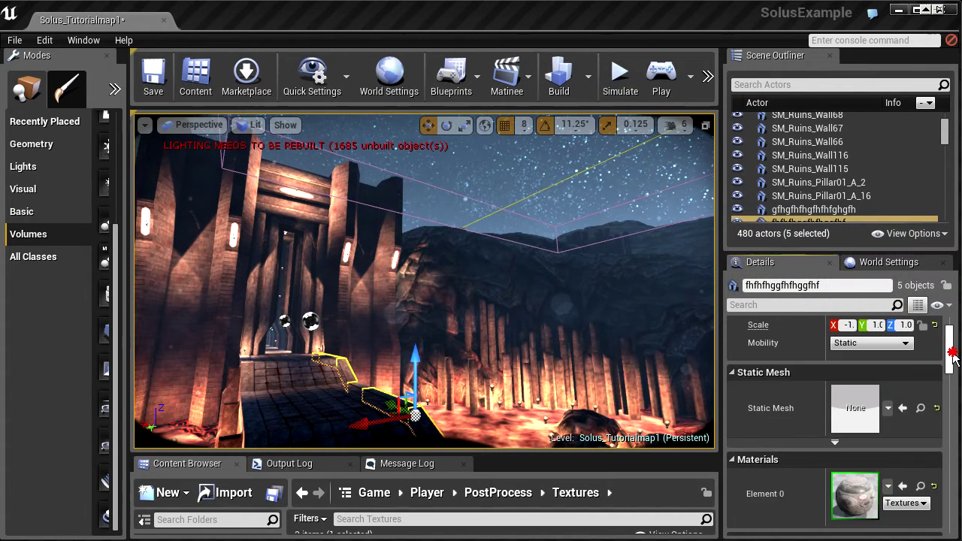
click(820, 197)
click(809, 155)
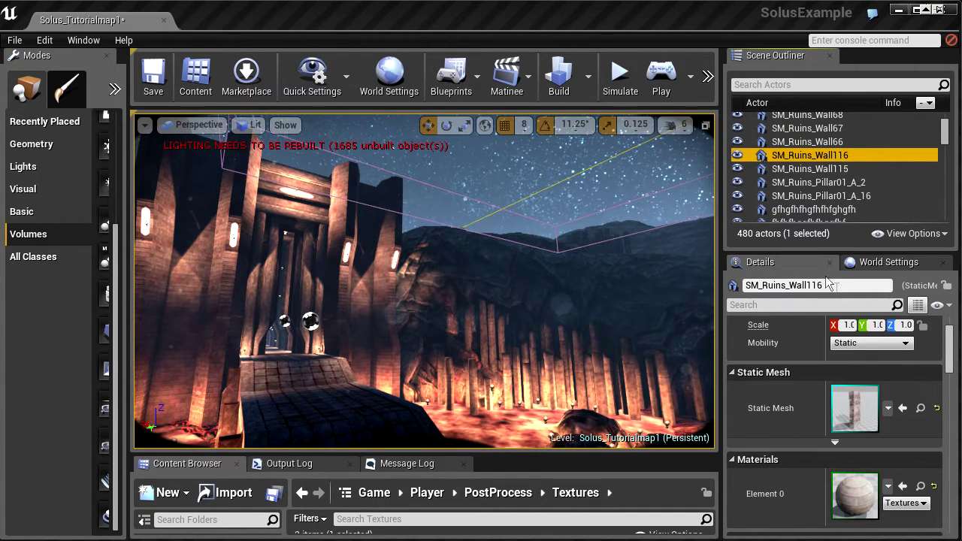
drag(817, 254, 823, 433)
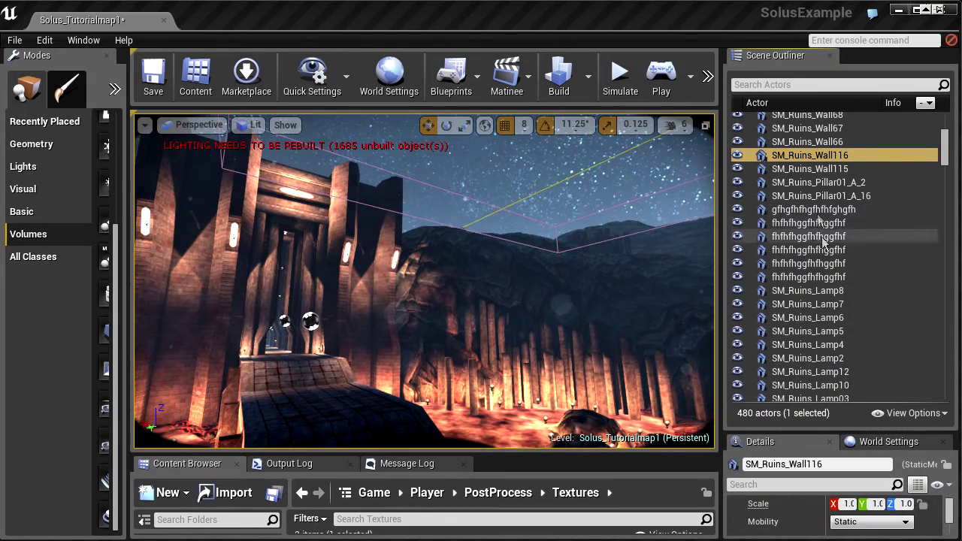
Examine the ruins gate and its surroundings in the level, and look through the full list of actors
drag(484, 370, 463, 344)
drag(551, 330, 568, 368)
drag(819, 432, 819, 289)
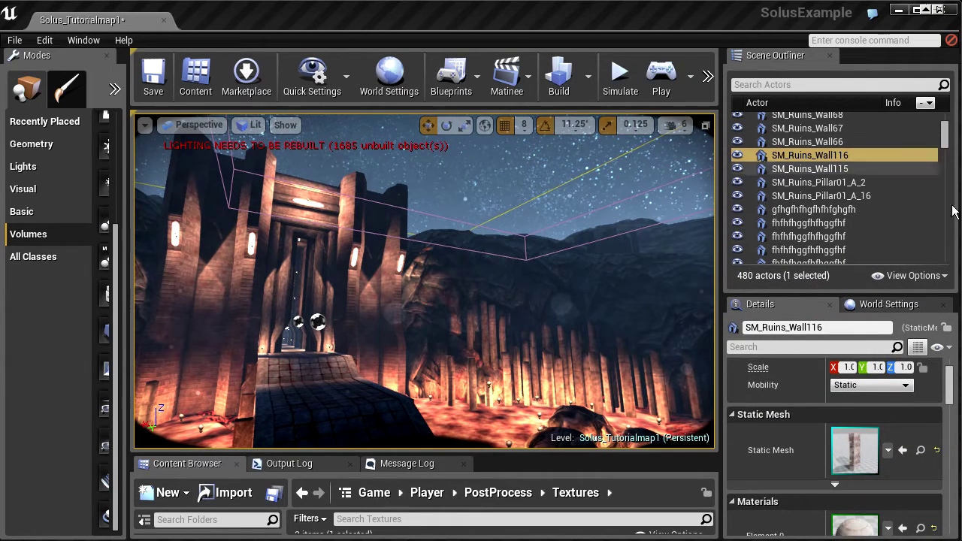
drag(623, 271, 623, 348)
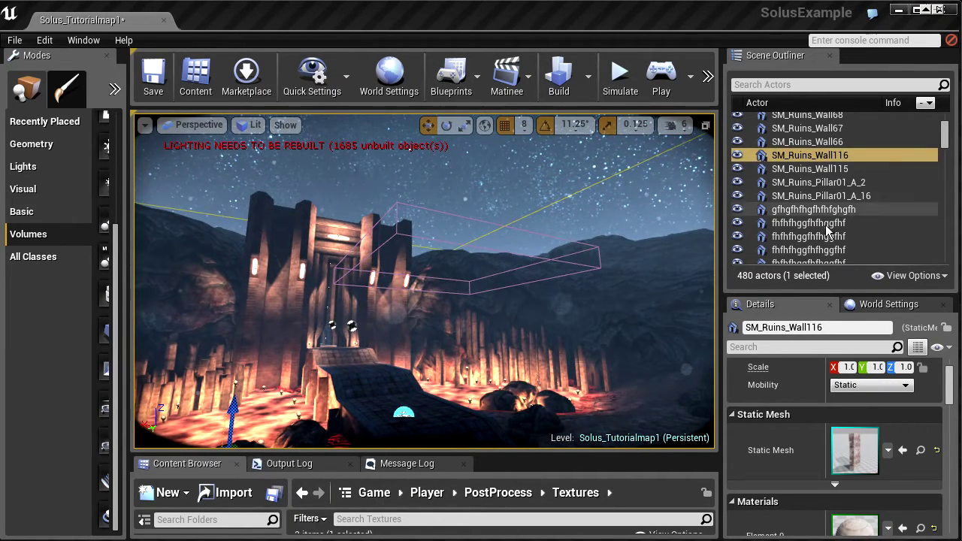
drag(945, 139, 944, 256)
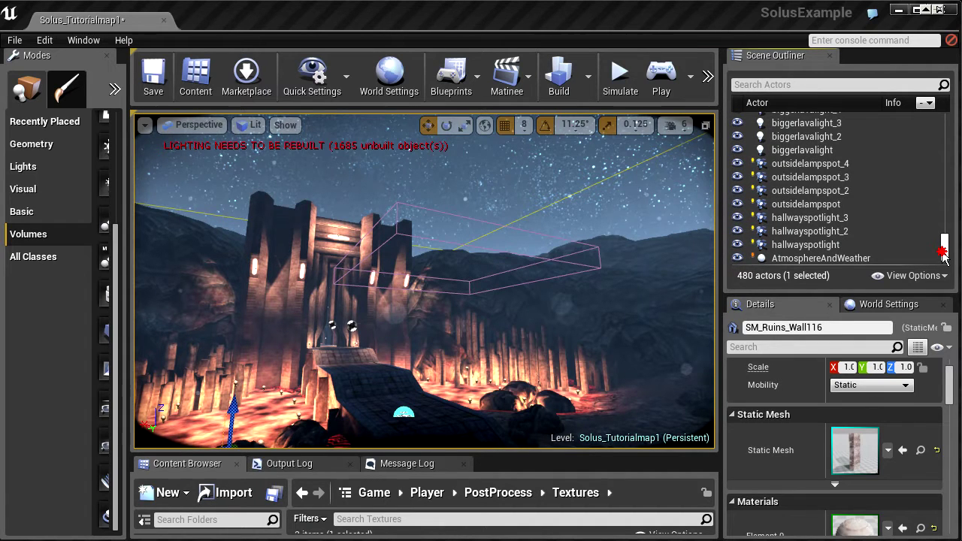
drag(944, 256, 947, 138)
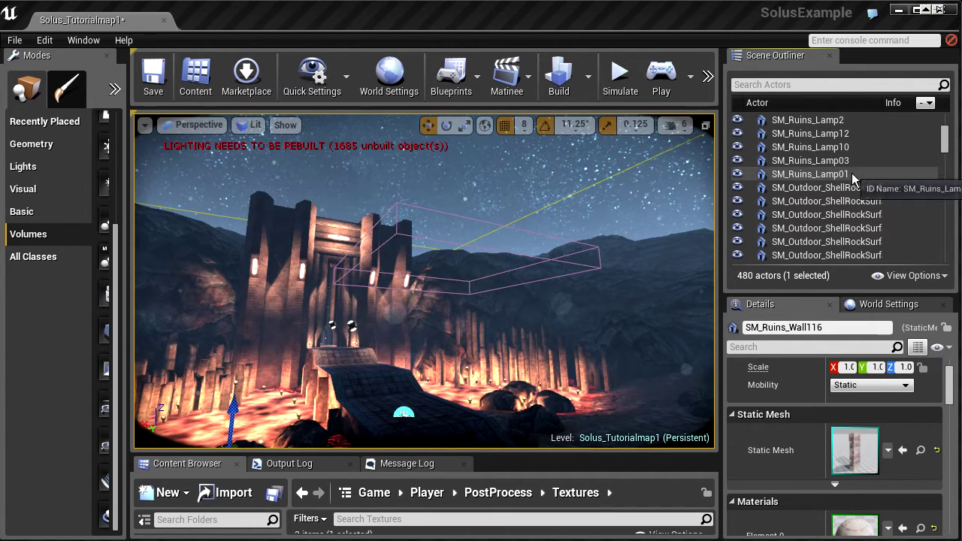
Select all point lights in the level, starting from the point light lavalight_4 above the lava
right_drag(643, 309, 606, 292)
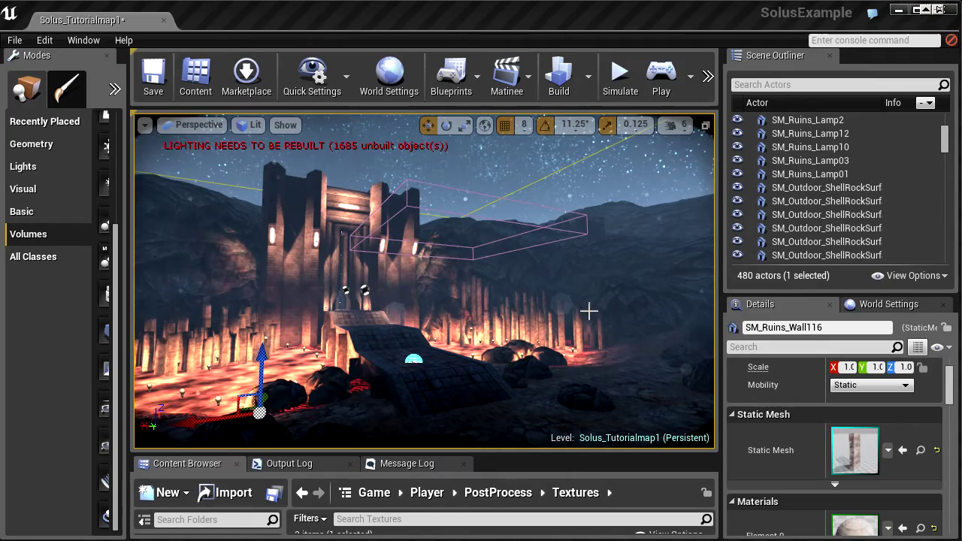
right_drag(542, 324, 542, 380)
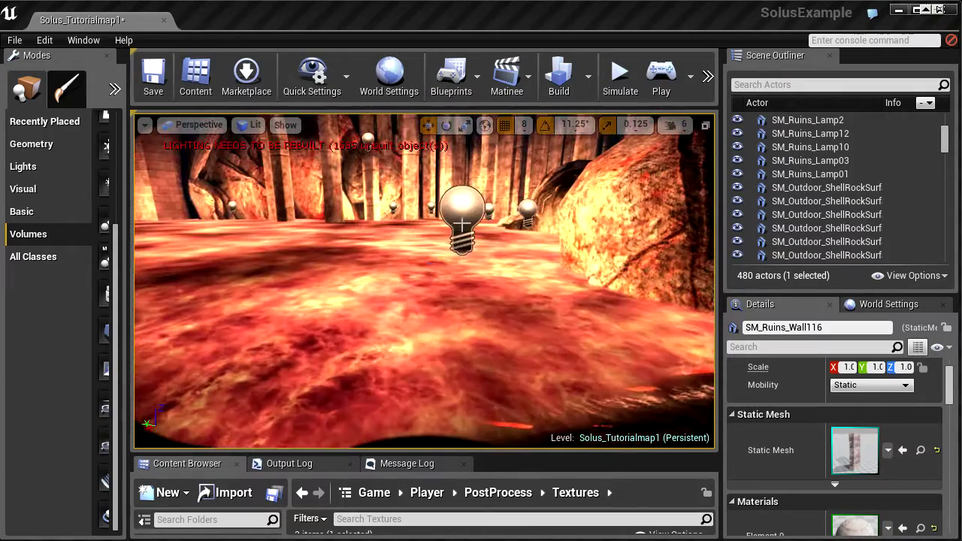
click(459, 204)
right_click(460, 205)
mouse_move(510, 294)
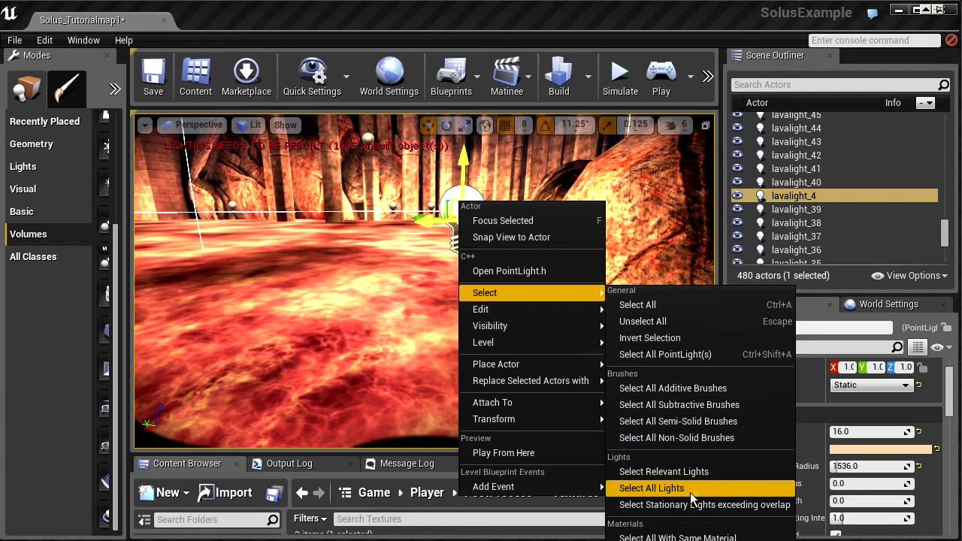
click(671, 354)
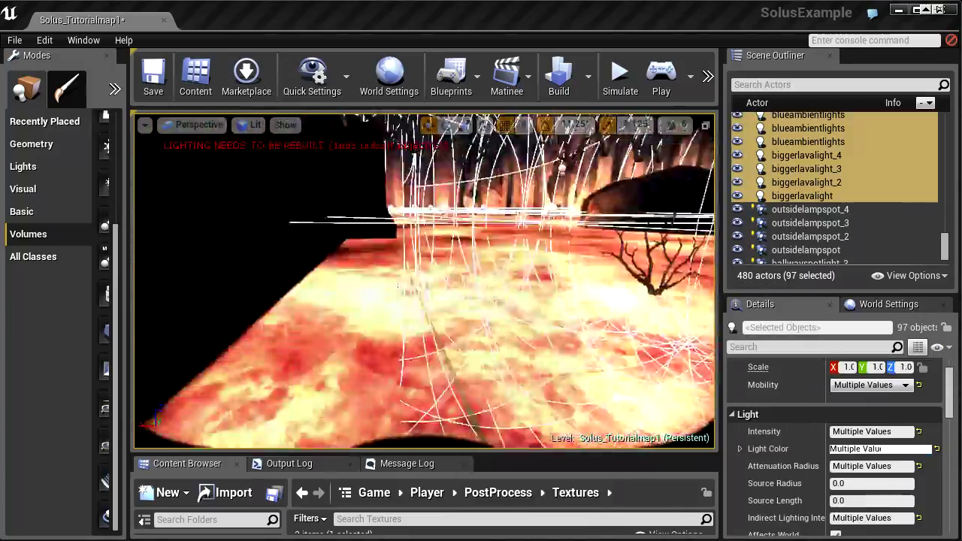
Select the rock SM_Outdoor_ShellRockSet6, then extend the selection to all actors with a matching static mesh within the selected classes
right_drag(398, 285, 511, 321)
click(511, 321)
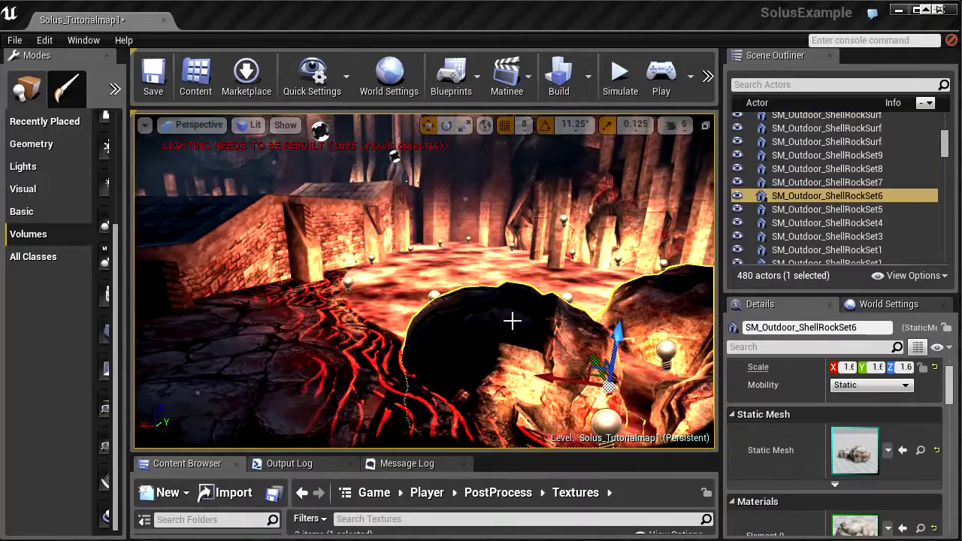
key(f)
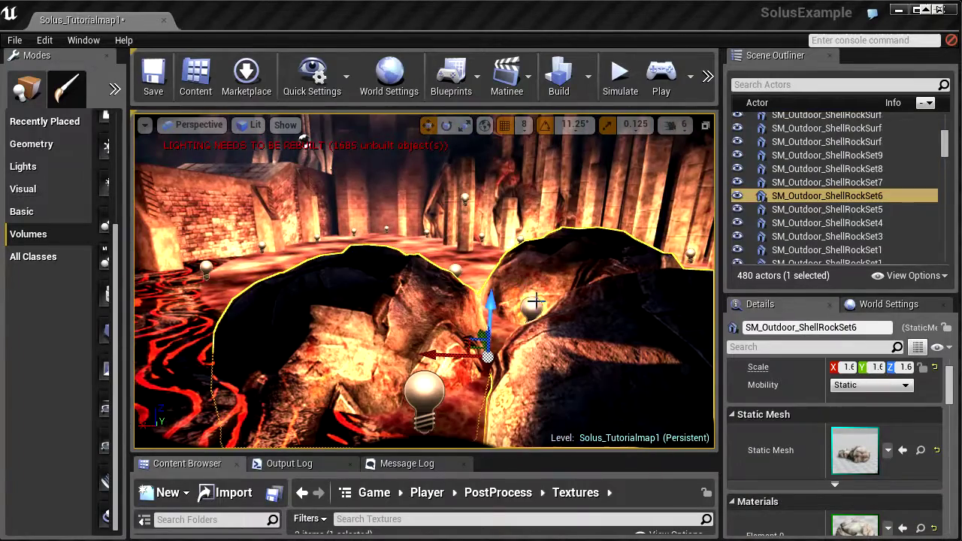
right_click(361, 251)
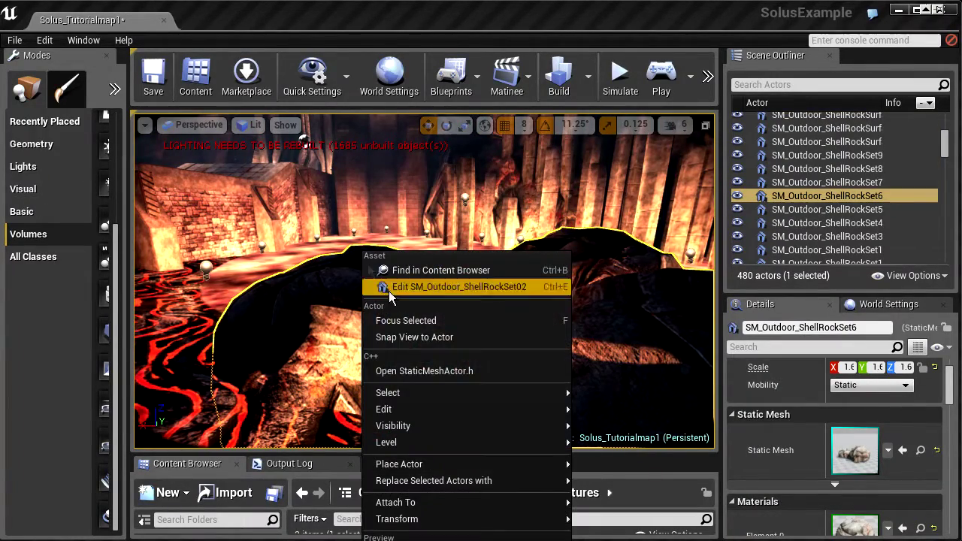
mouse_move(424, 392)
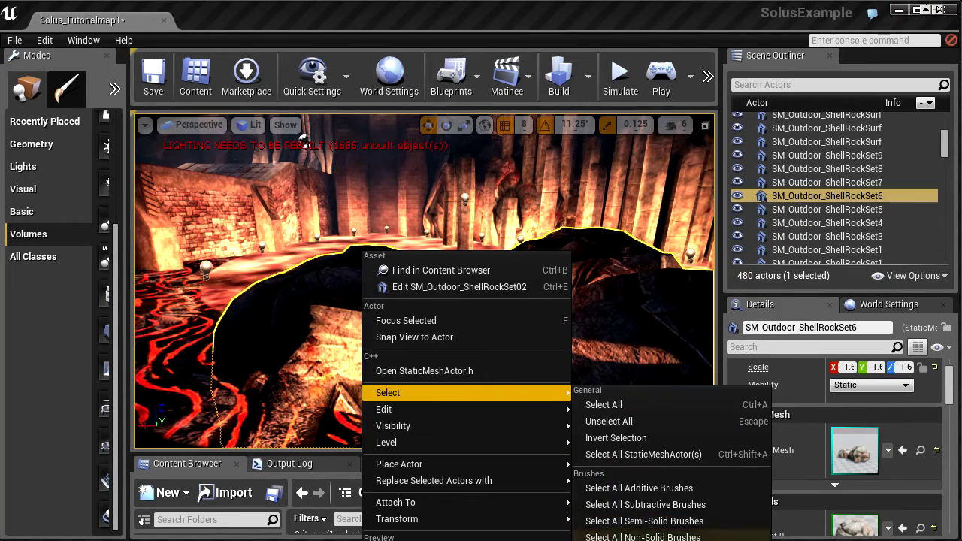
mouse_move(364, 128)
right_down()
mouse_move(353, 150)
mouse_move(365, 136)
right_up()
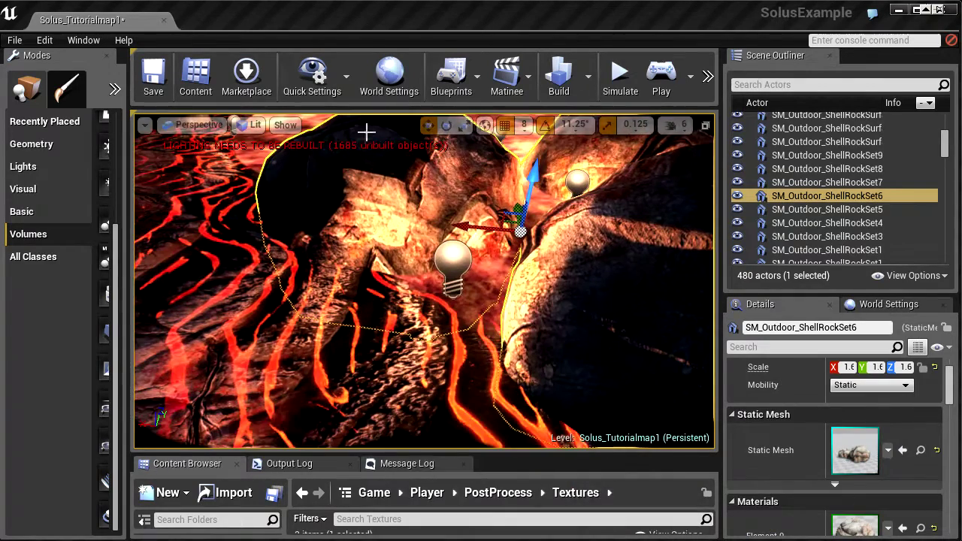
right_click(365, 124)
mouse_move(422, 266)
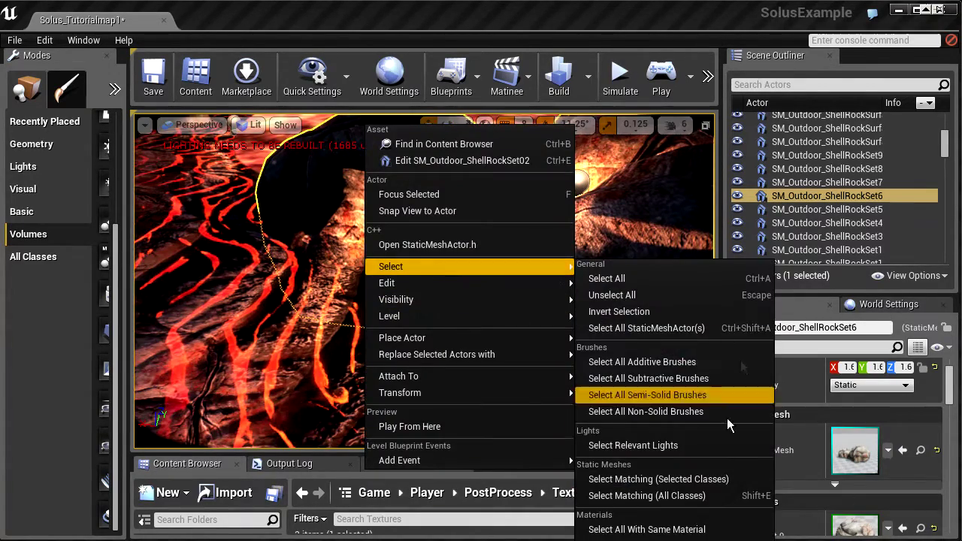
click(637, 480)
right_drag(451, 247, 388, 327)
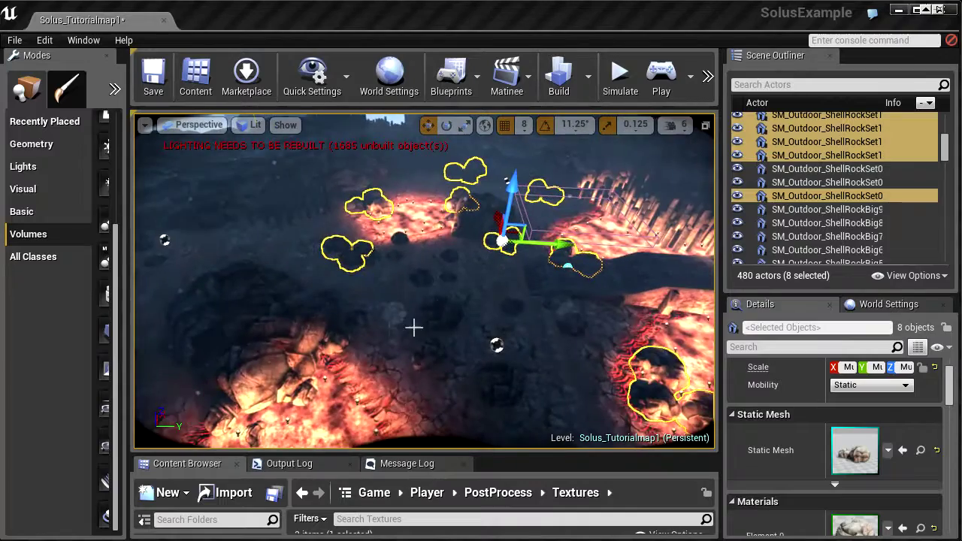
right_drag(396, 287, 529, 372)
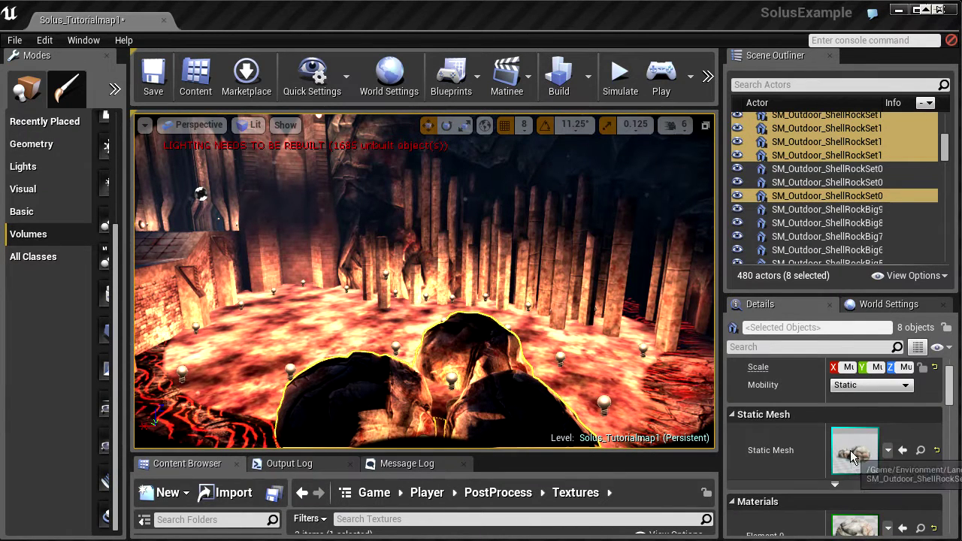
Select only the rock SM_Outdoor_ShellRockSet6 and look through its lighting, physics, collision and rendering properties
click(466, 353)
right_drag(342, 316, 341, 316)
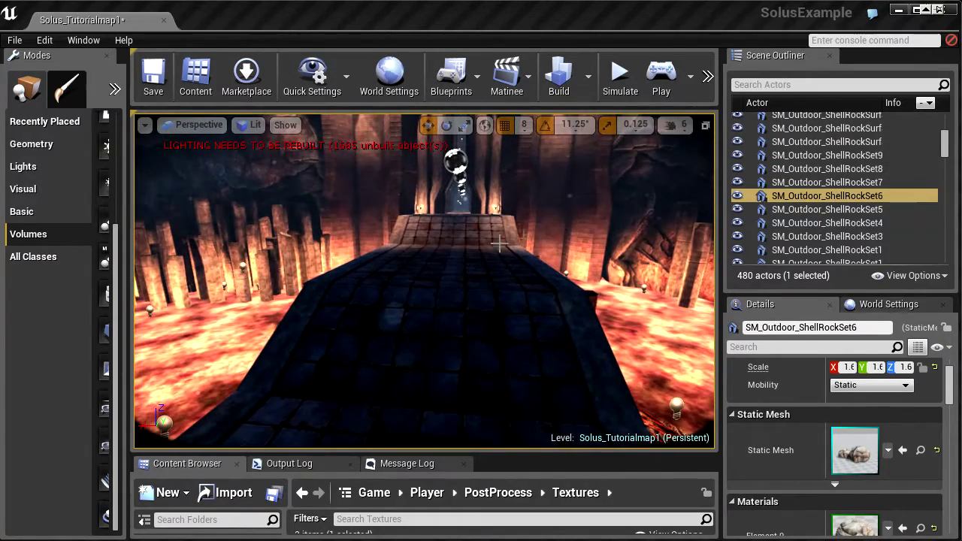
drag(822, 302, 788, 177)
scroll(860, 358, down, 8)
scroll(859, 359, down, 6)
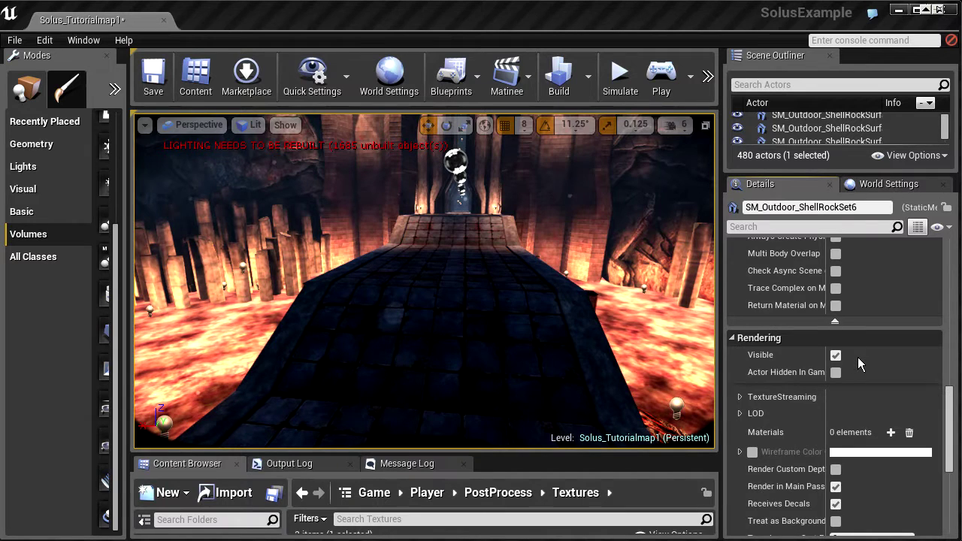
scroll(858, 353, down, 2)
scroll(858, 364, up, 8)
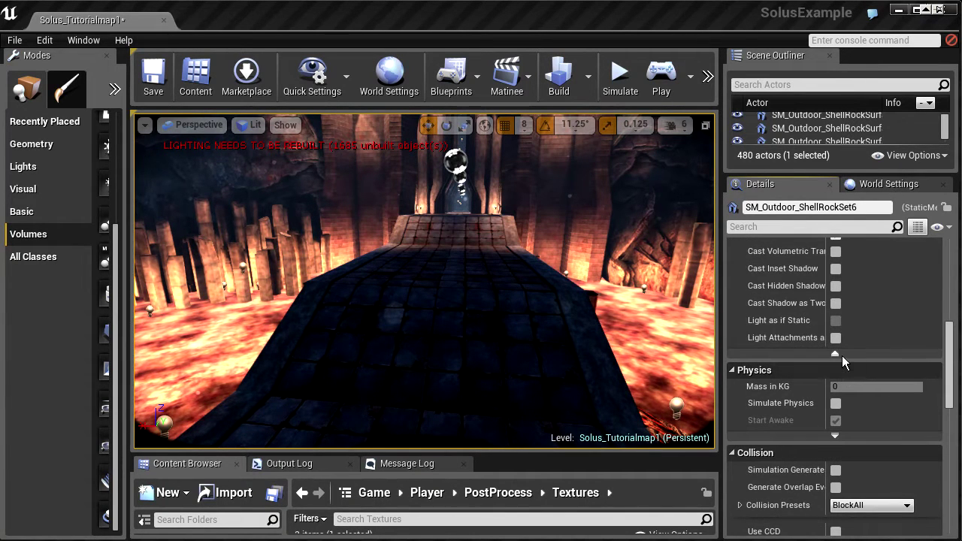
Select every rock that shares the static mesh of SM_Outdoor_ShellRockSet6 again
right_drag(535, 244, 553, 347)
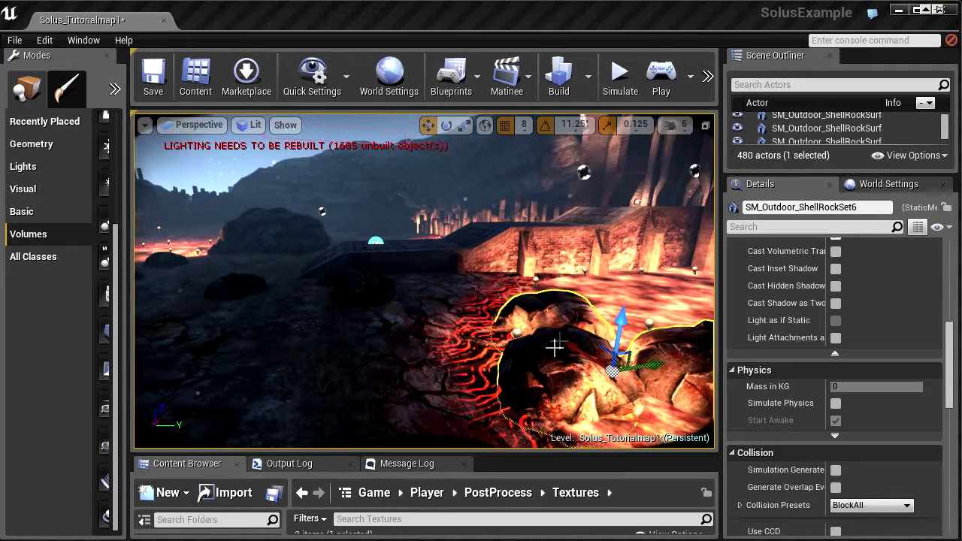
right_click(541, 299)
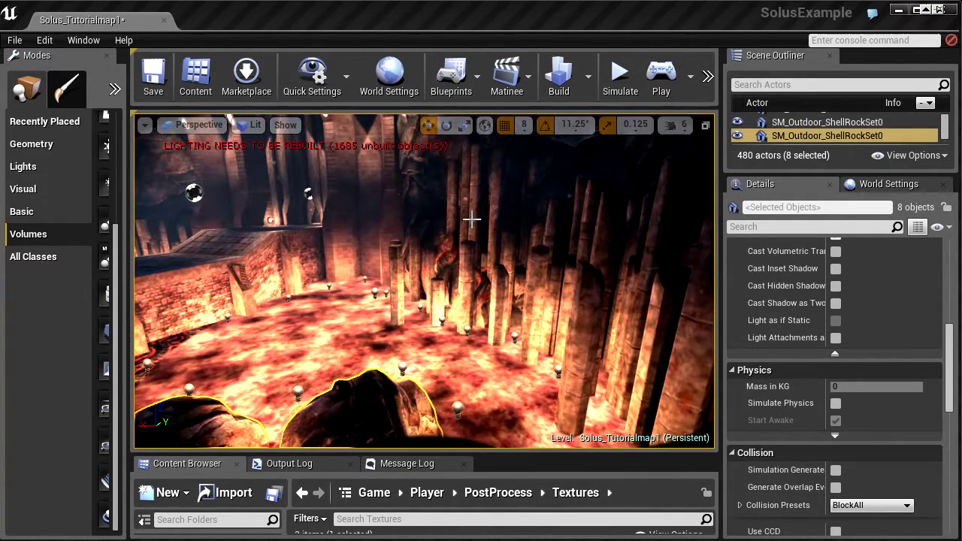
Add two scattered rock columns above the lava to the selected shell rocks and open the selection in the Property Matrix
ctrl+click(472, 219)
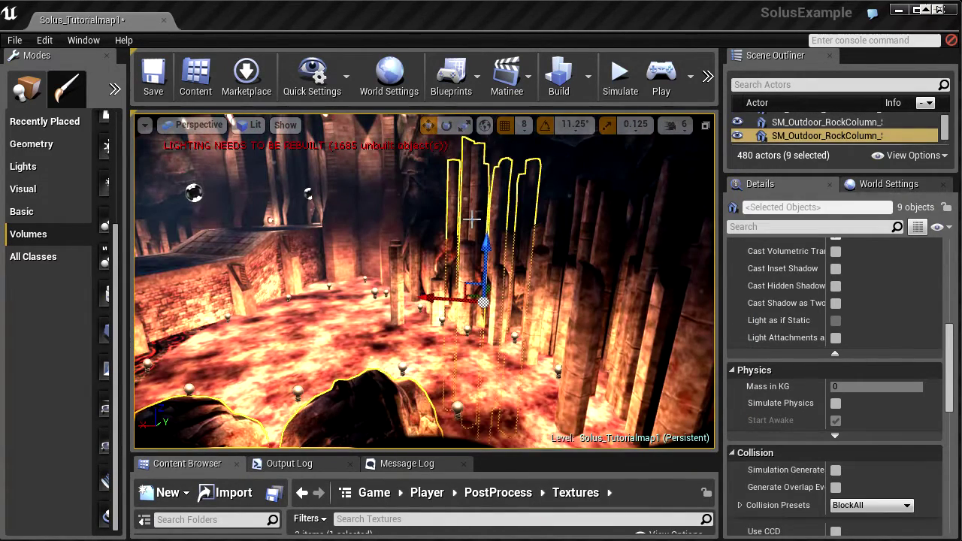
right_click(475, 203)
mouse_move(549, 346)
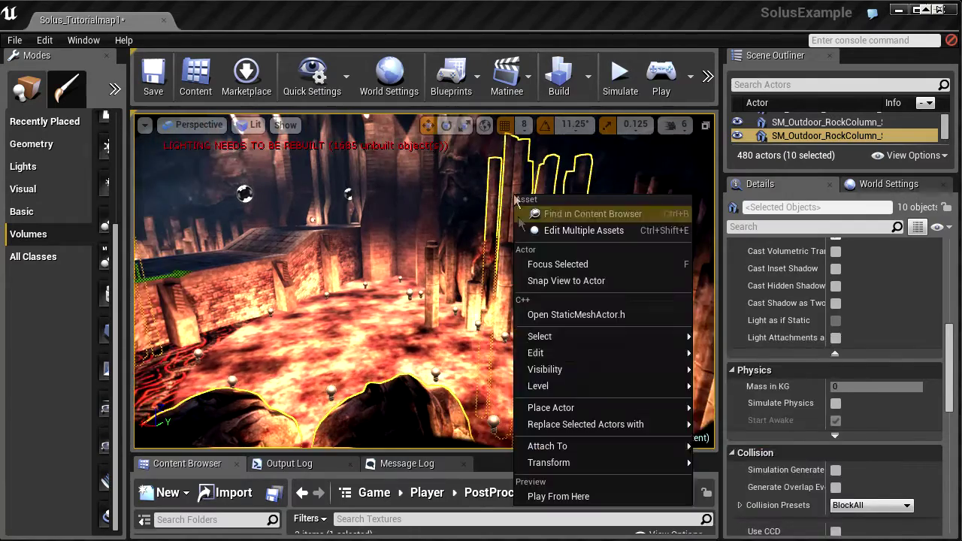
click(521, 272)
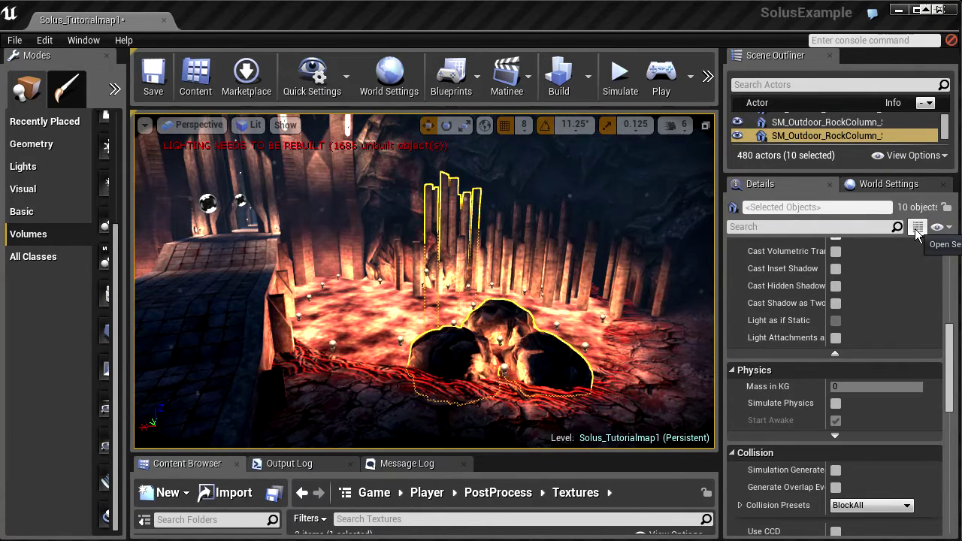
click(917, 228)
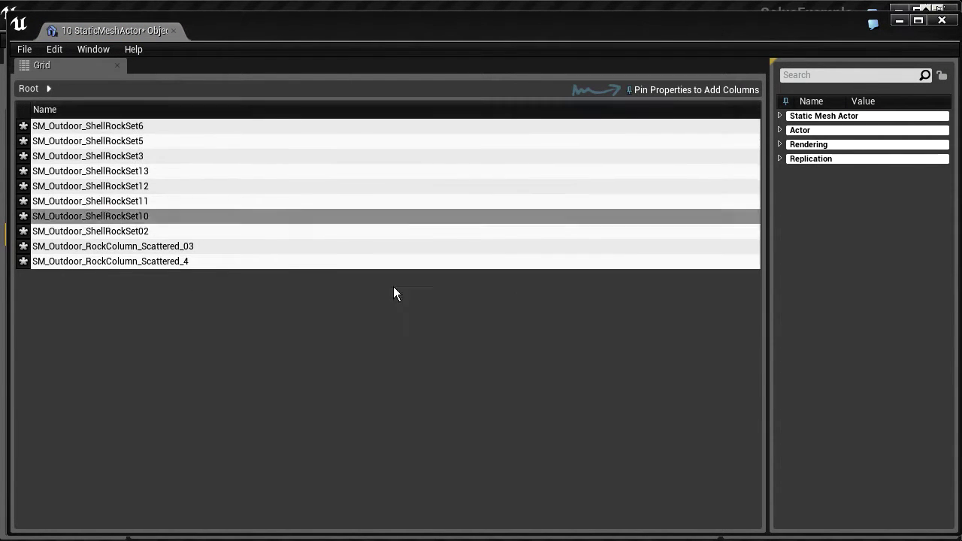
Expand the Static Mesh Actor, Actor, Rendering and Replication categories, including the properties inside the static mesh component
click(782, 159)
click(780, 144)
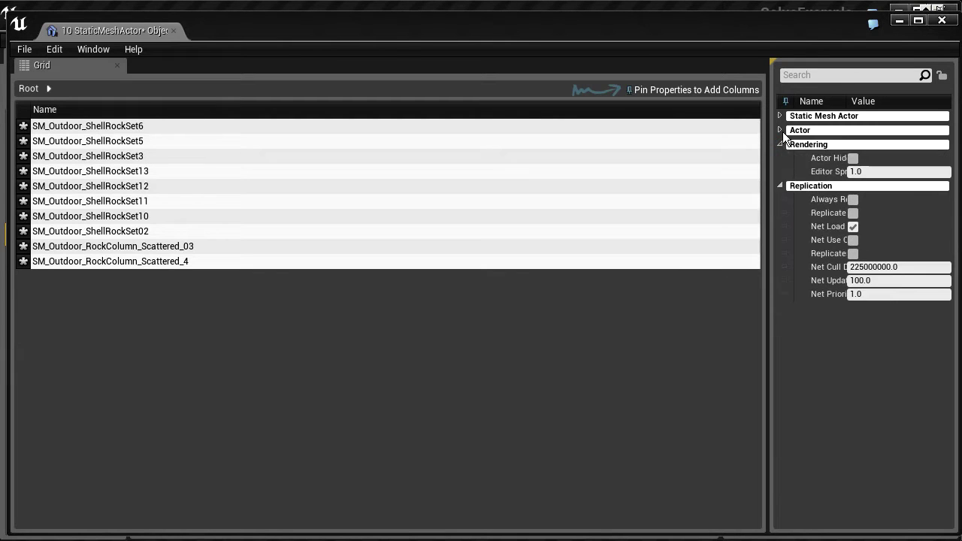
click(780, 130)
click(780, 115)
click(805, 129)
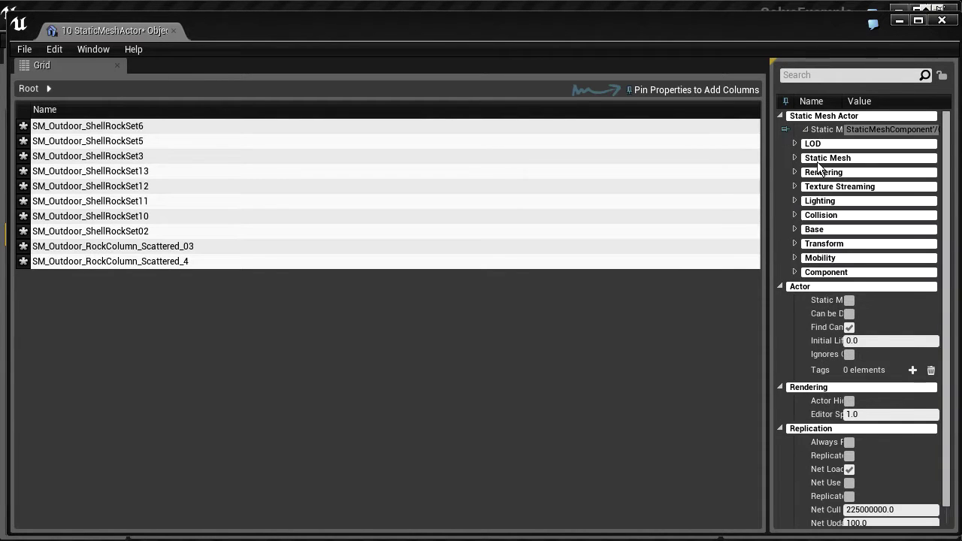
Move the Property Matrix window aside to compare it with the Details panel, and bring it back over the editor
drag(601, 30, 911, 471)
scroll(837, 339, down, 1)
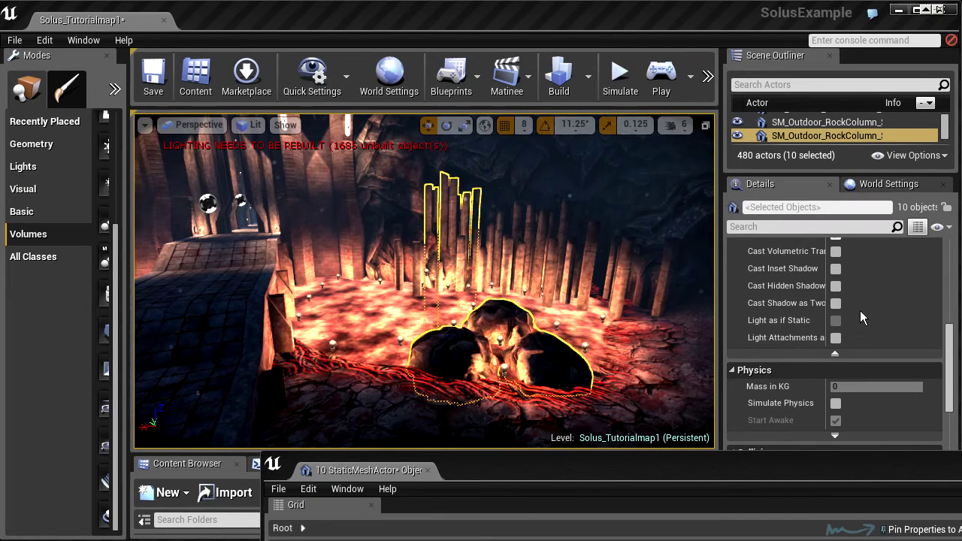
drag(847, 477, 596, 43)
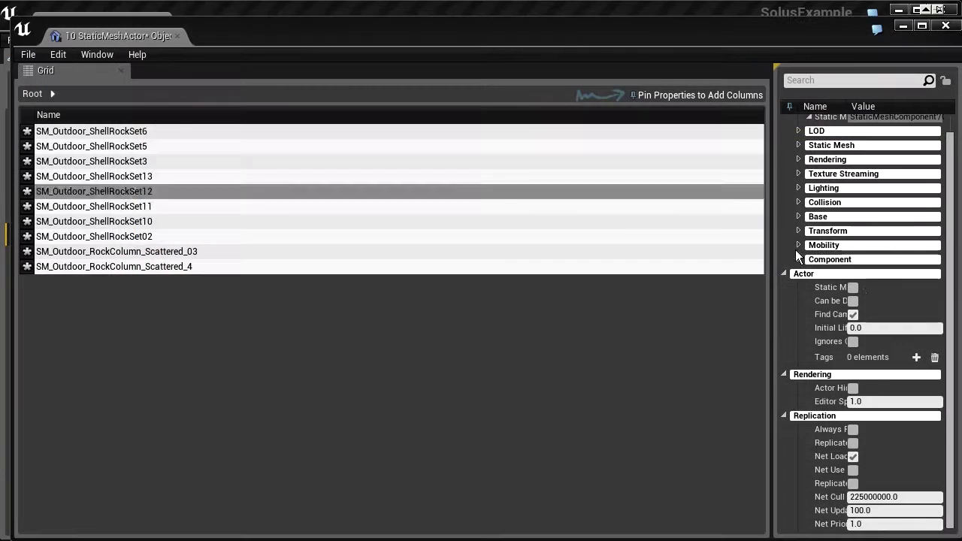
Expand the component's Texture Streaming, Collision, Transform, Mobility and Component categories, widen the property list and look through the properties
scroll(838, 260, up, 1)
click(799, 278)
click(799, 263)
click(799, 249)
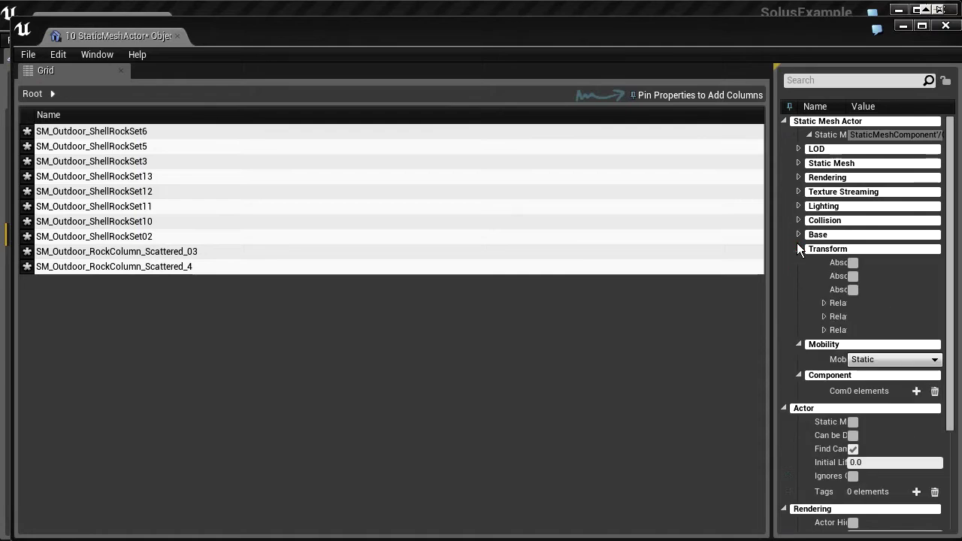
click(799, 220)
click(798, 192)
drag(772, 191, 533, 188)
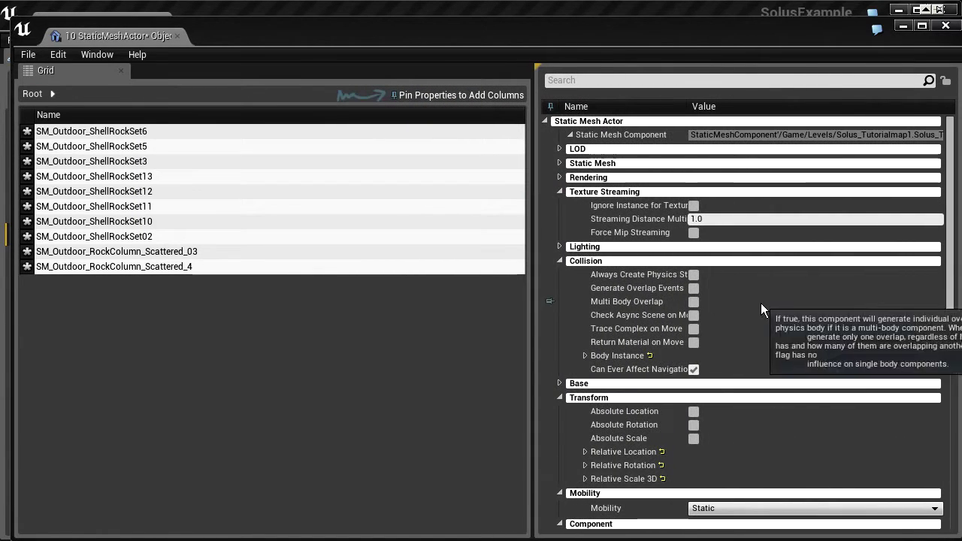
scroll(744, 315, down, 2)
scroll(614, 334, down, 4)
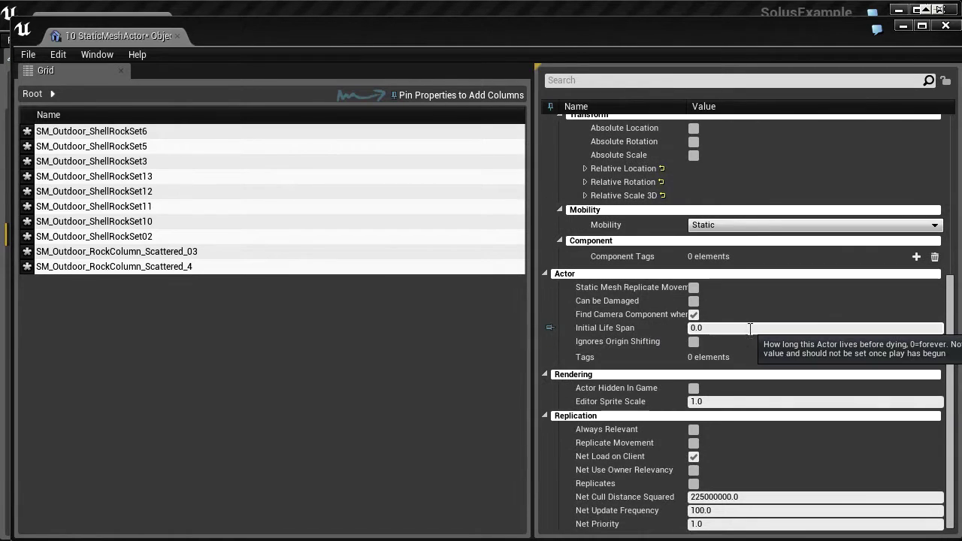
scroll(737, 368, up, 6)
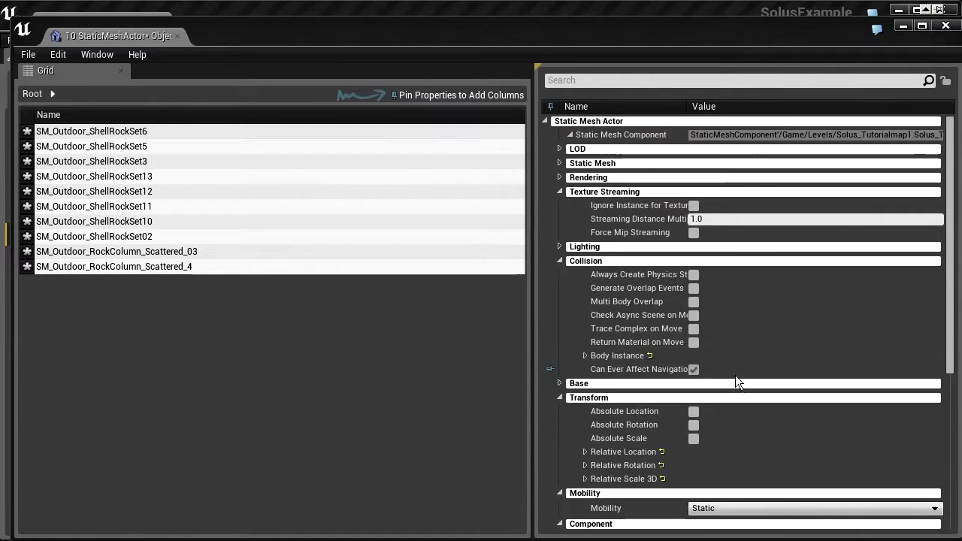
Pin the component's Static Mesh property as a grid column and widen the grid to show the mesh paths
click(560, 164)
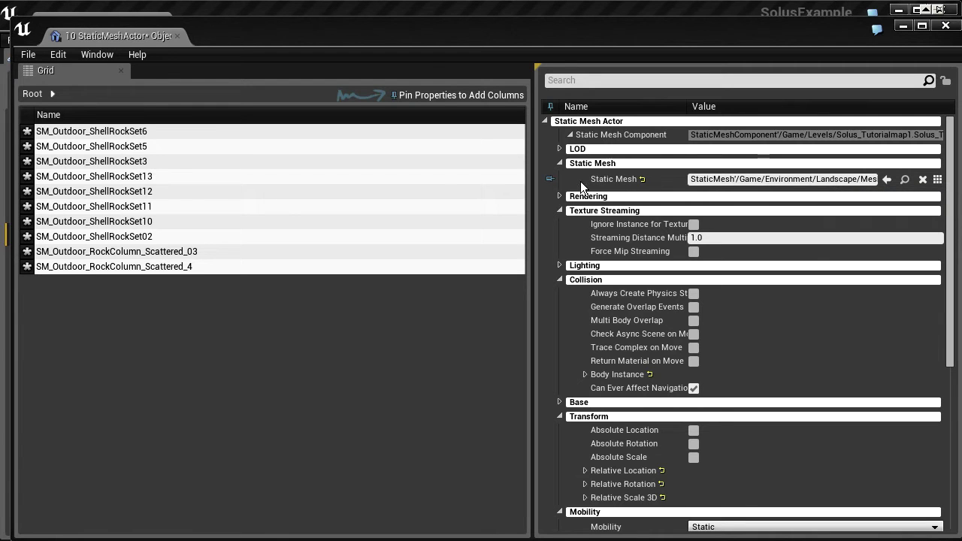
click(550, 179)
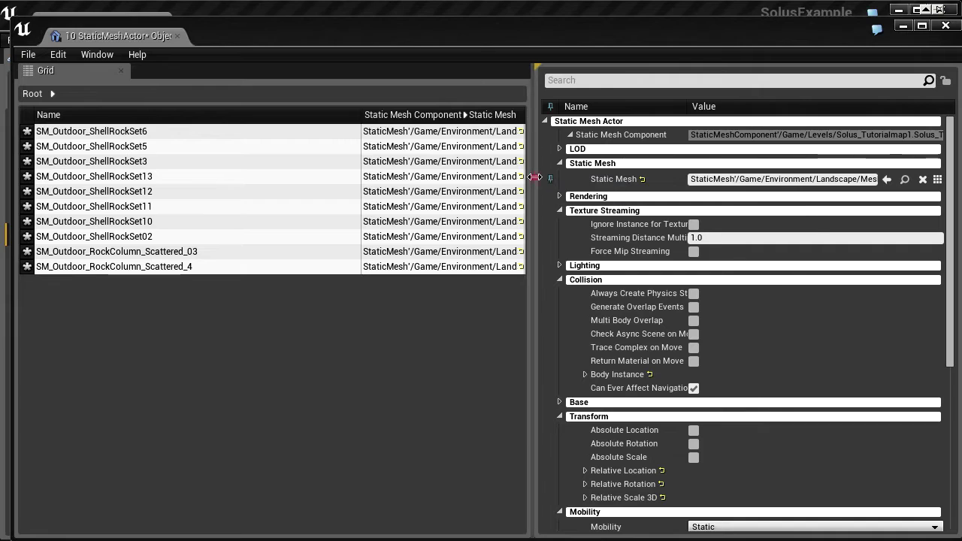
drag(535, 177, 712, 176)
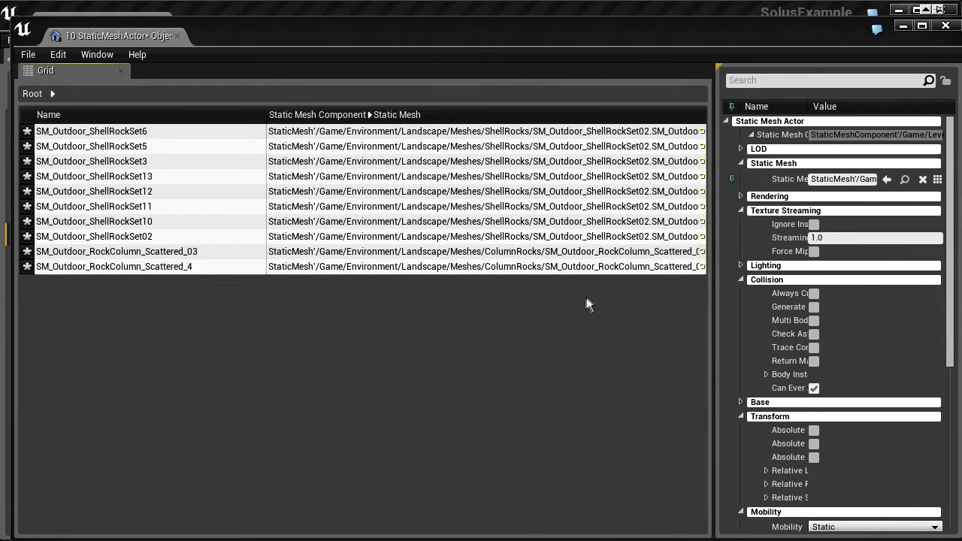
Check the rock columns' mesh paths, sort the grid by Static Mesh, and close the Property Matrix
click(531, 223)
click(563, 252)
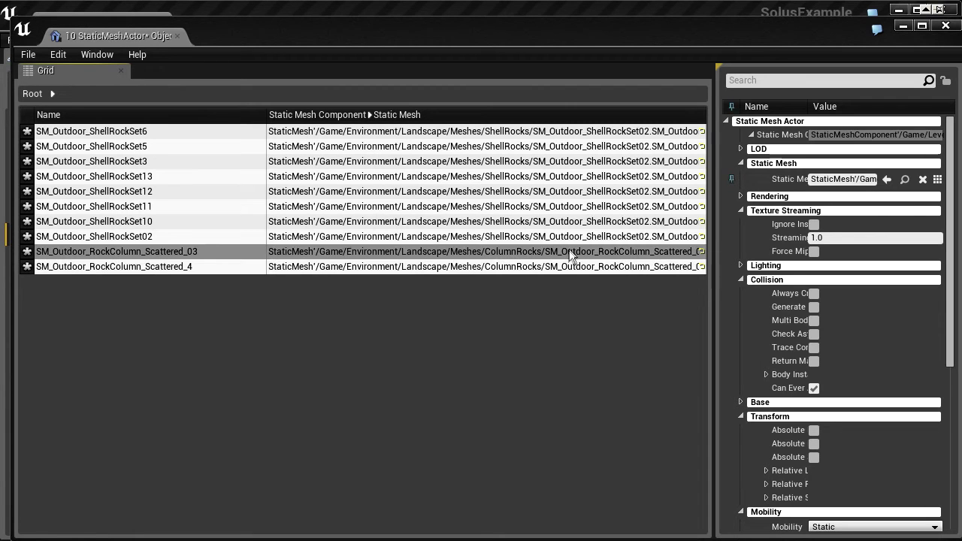
click(568, 267)
click(372, 113)
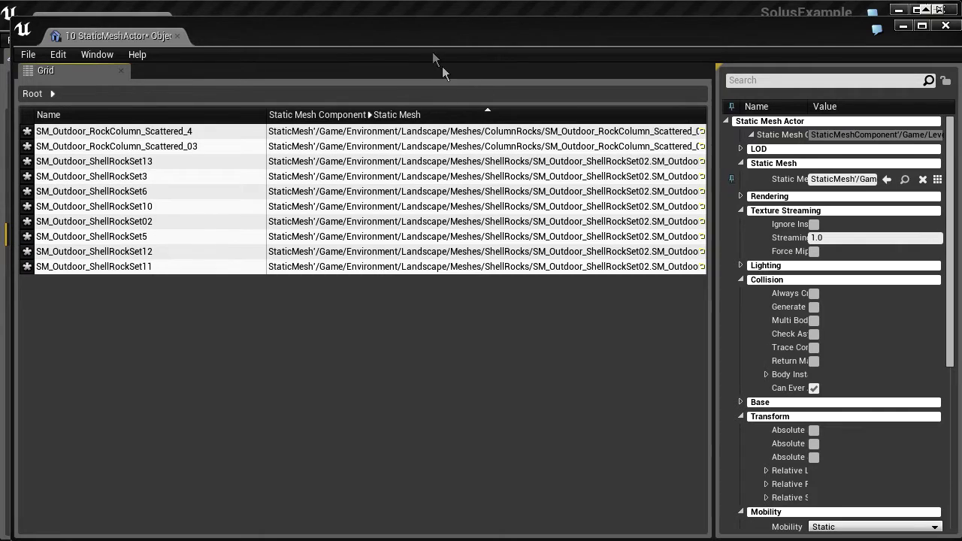
middle_click(116, 32)
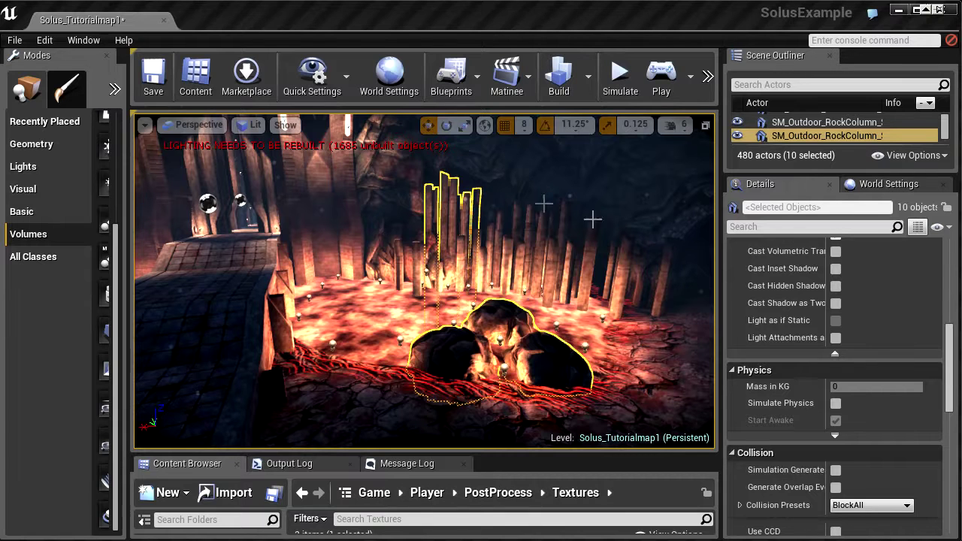
Select all actors in the level, starting from SM_Outdoor_ShellRockSurface47, and open them in the Property Matrix
right_click(468, 167)
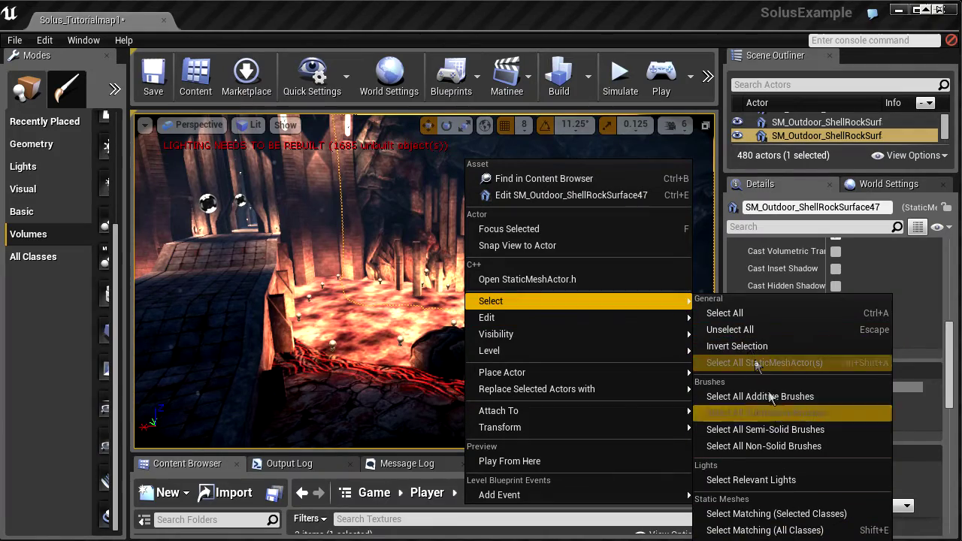
click(751, 313)
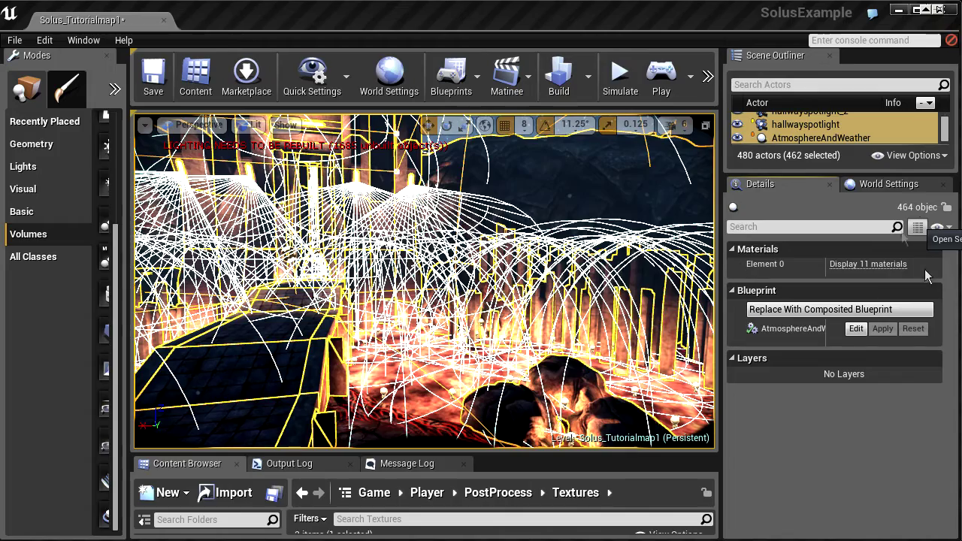
click(918, 227)
mouse_move(700, 151)
mouse_down()
mouse_move(686, 526)
mouse_move(710, 139)
mouse_up()
click(113, 206)
click(200, 296)
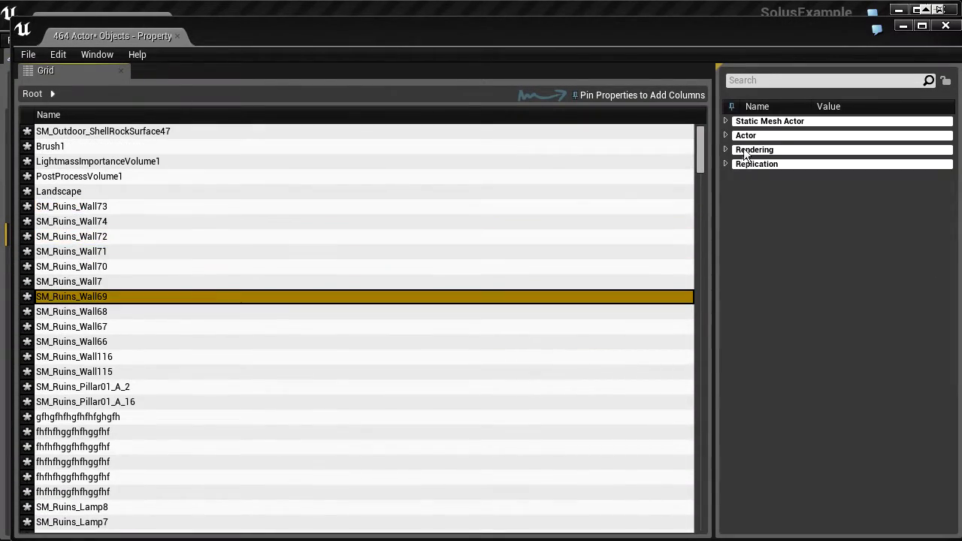
Pin Static Mesh as a column for all the level's actors, narrow the Name column and sort the grid by Static Mesh
click(727, 121)
click(751, 135)
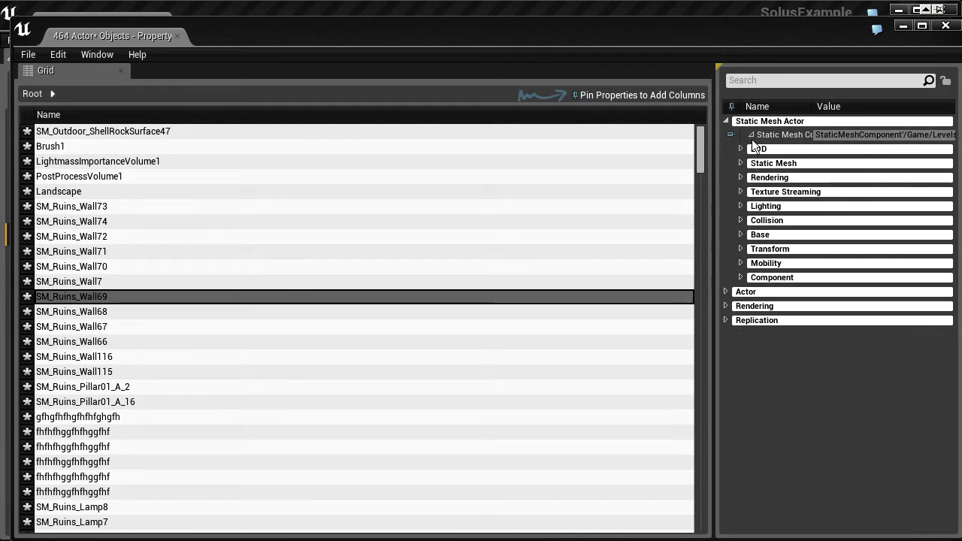
click(741, 163)
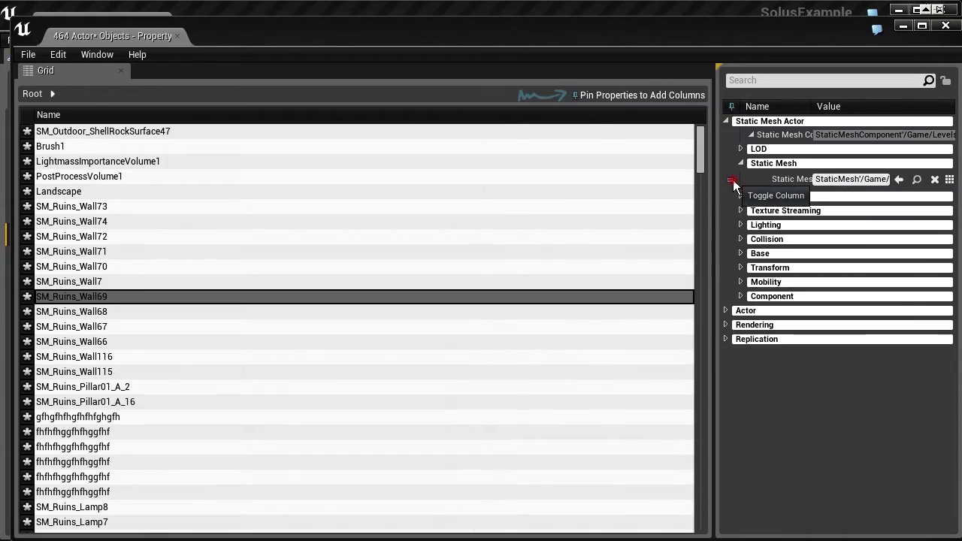
click(733, 181)
drag(363, 121, 204, 124)
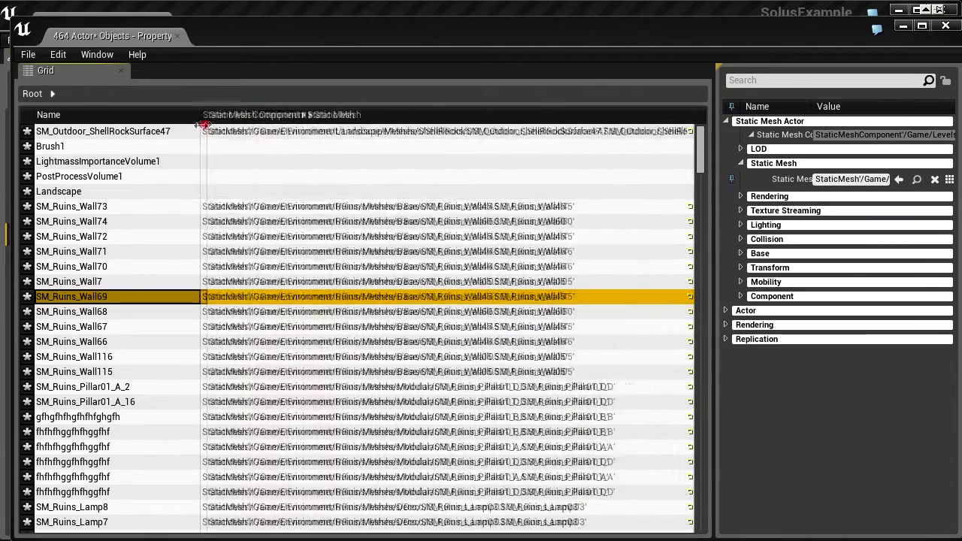
mouse_move(701, 152)
mouse_down()
mouse_move(672, 489)
mouse_move(673, 207)
mouse_move(572, 129)
mouse_up()
click(493, 114)
Select the Static Mesh cells of the pillars from SM_Ruins_Pillar29_A_10 to SM_Ruins_Pillar29_E
drag(699, 142, 660, 469)
click(604, 399)
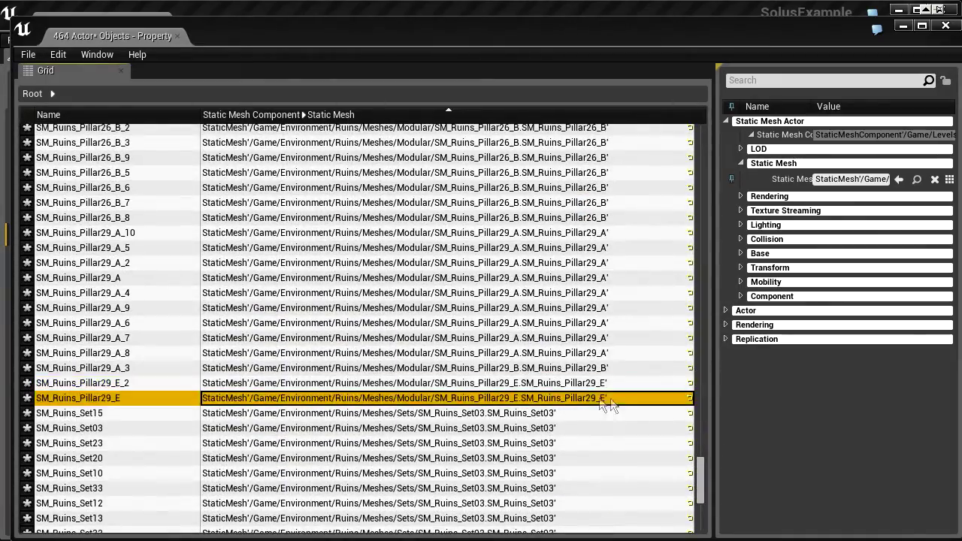
scroll(629, 399, up, 9)
scroll(629, 376, down, 7)
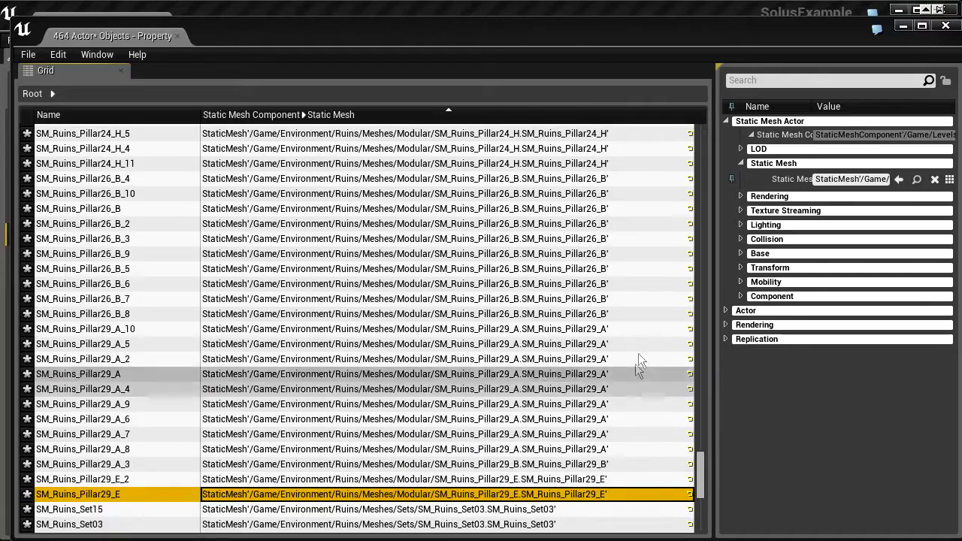
shift+click(606, 315)
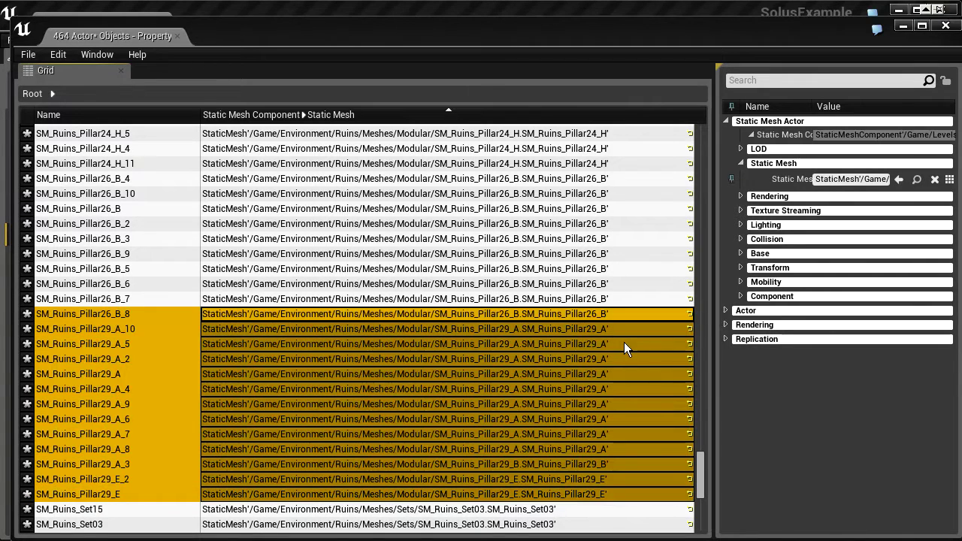
click(609, 329)
shift+click(604, 495)
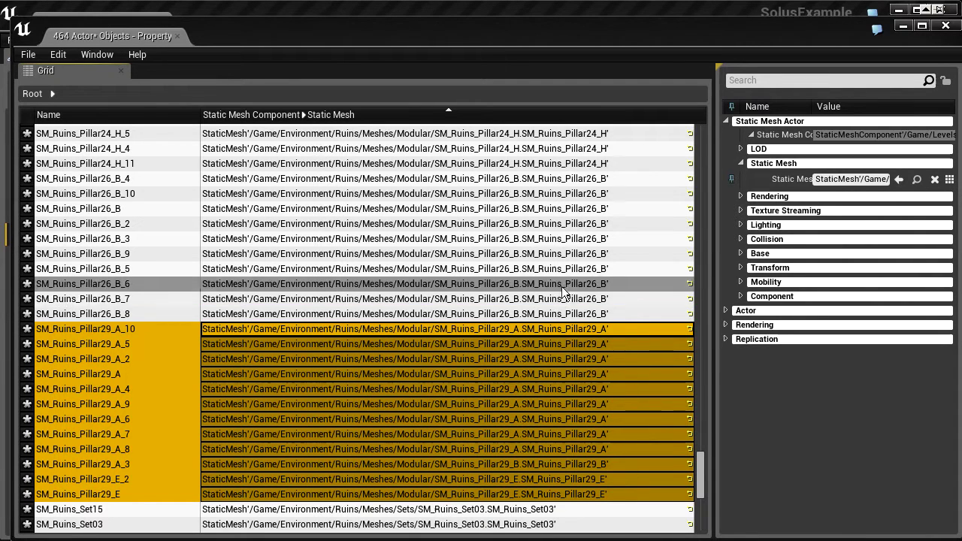
Move the Property Matrix aside to view the level and its selected actors, then return to the matrix
drag(443, 39, 961, 54)
drag(298, 20, 308, 20)
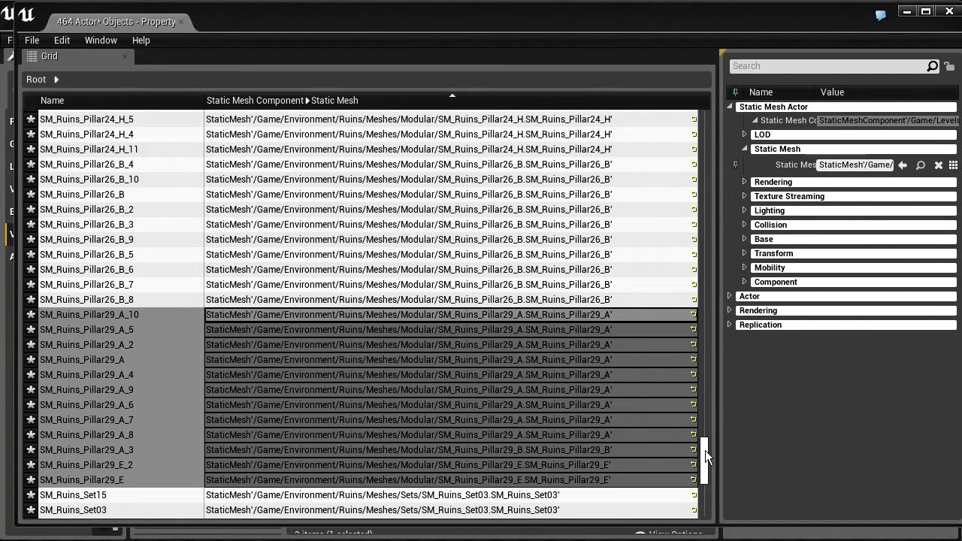
drag(451, 21, 460, 31)
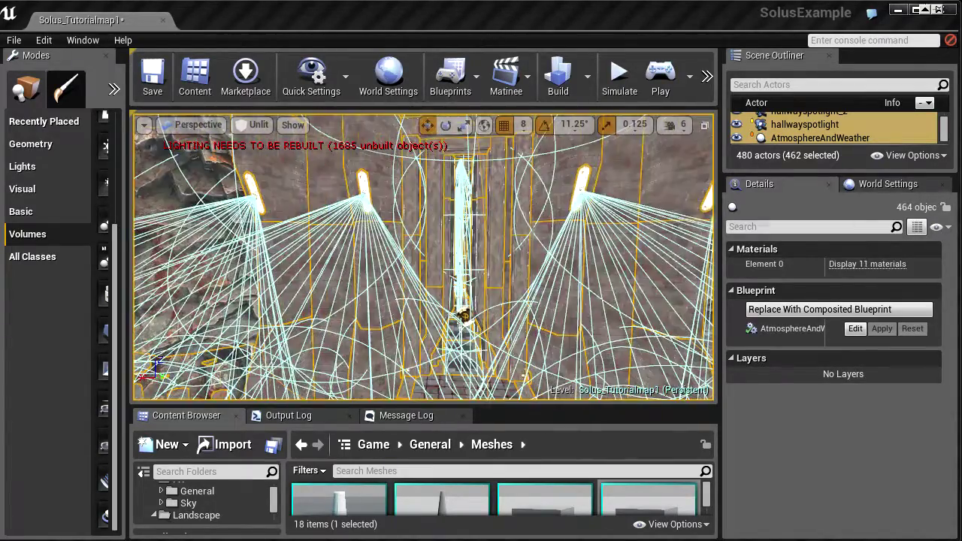
click(917, 226)
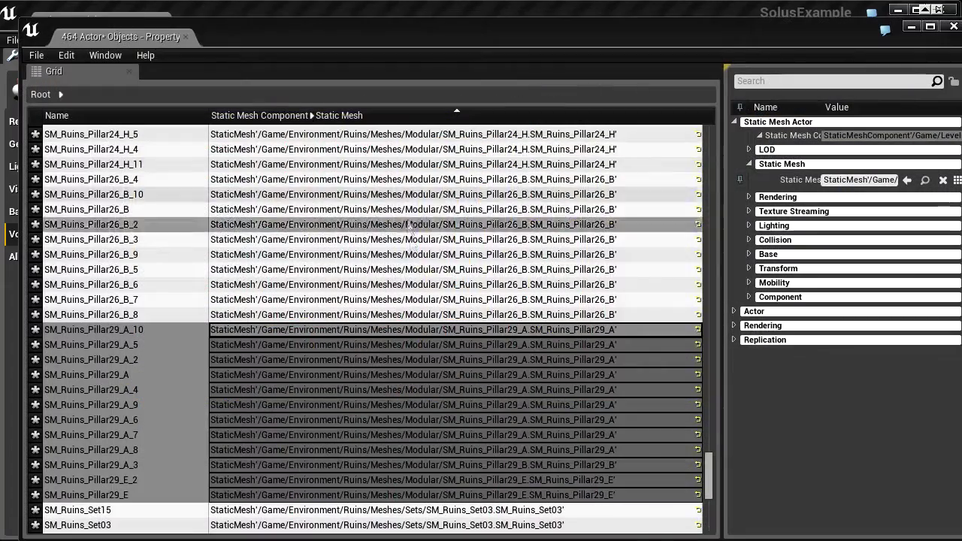
Pin the Base category's character property, Mobility, Editor Sprite Scale and Actor Hidden In Game as grid columns
click(749, 255)
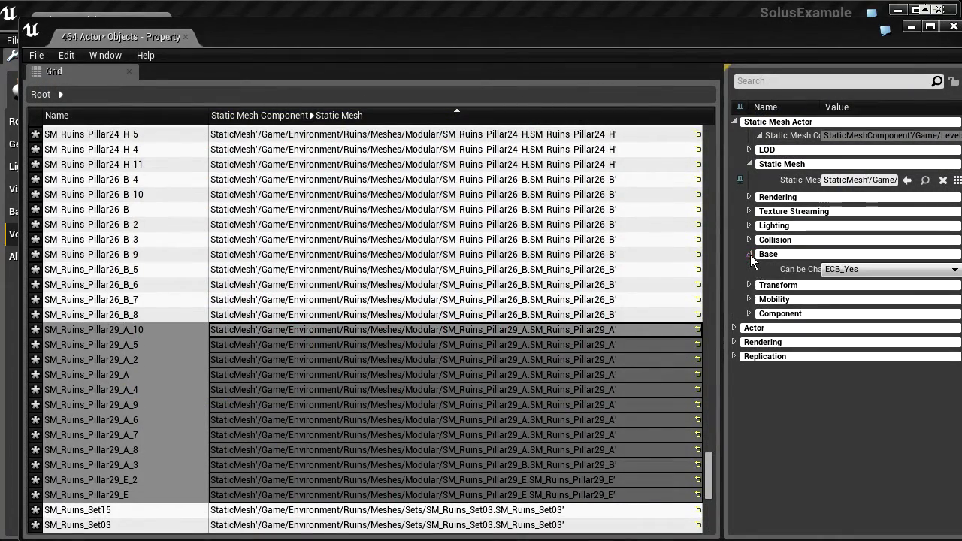
click(740, 268)
click(749, 299)
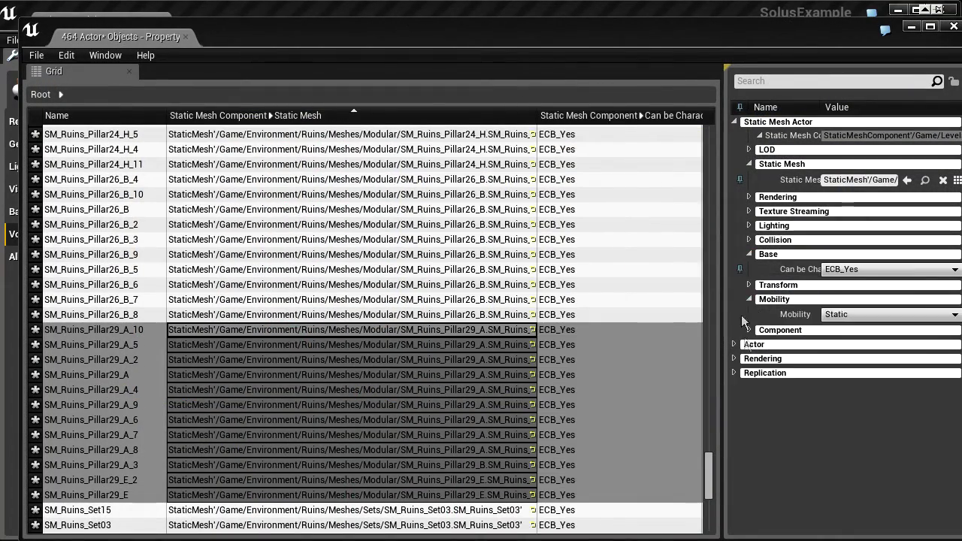
click(740, 314)
click(740, 386)
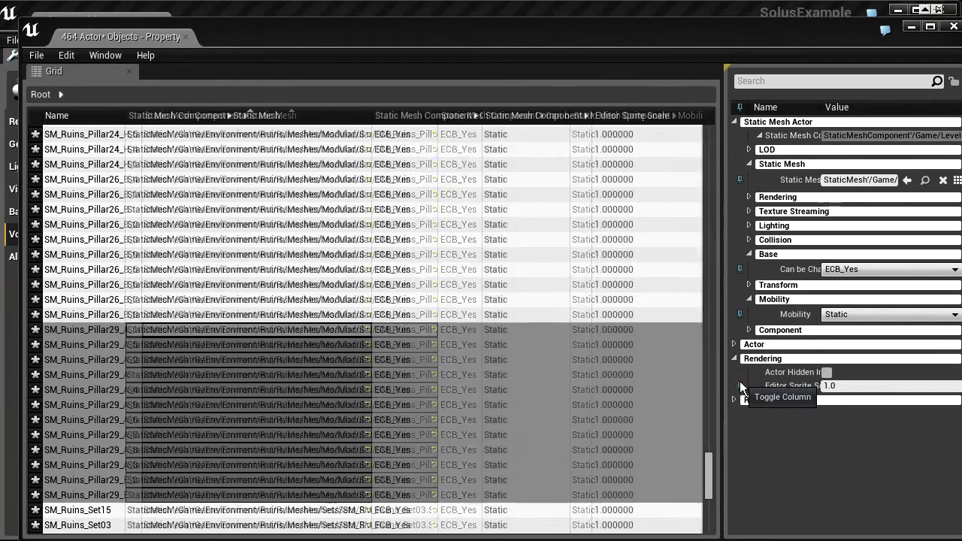
click(740, 372)
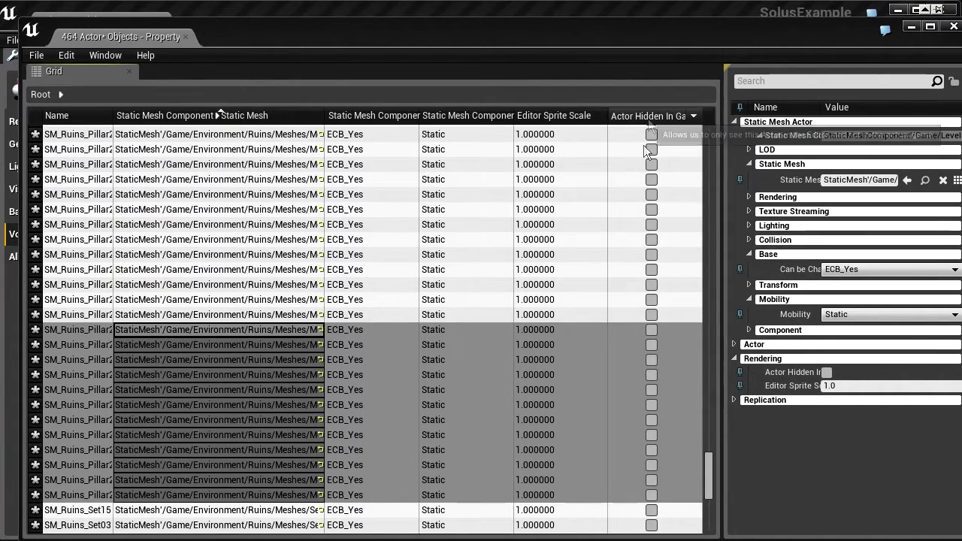
Sort the Property Matrix grid by Actor Hidden In Game and browse the rows where hidden and unhidden actors meet
click(648, 116)
mouse_move(710, 473)
mouse_down()
mouse_move(725, 193)
mouse_move(711, 446)
mouse_move(710, 121)
mouse_move(694, 472)
mouse_up()
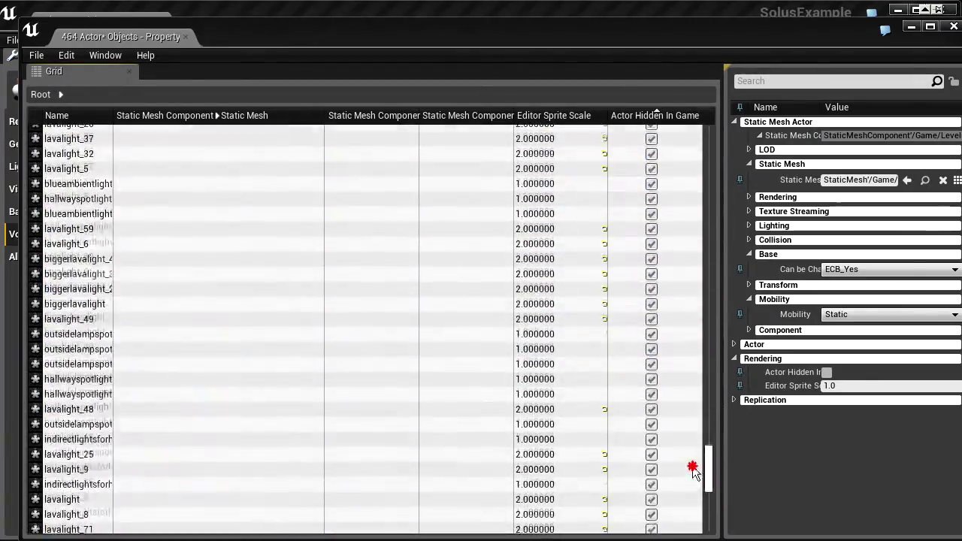
scroll(101, 484, down, 3)
scroll(89, 487, up, 10)
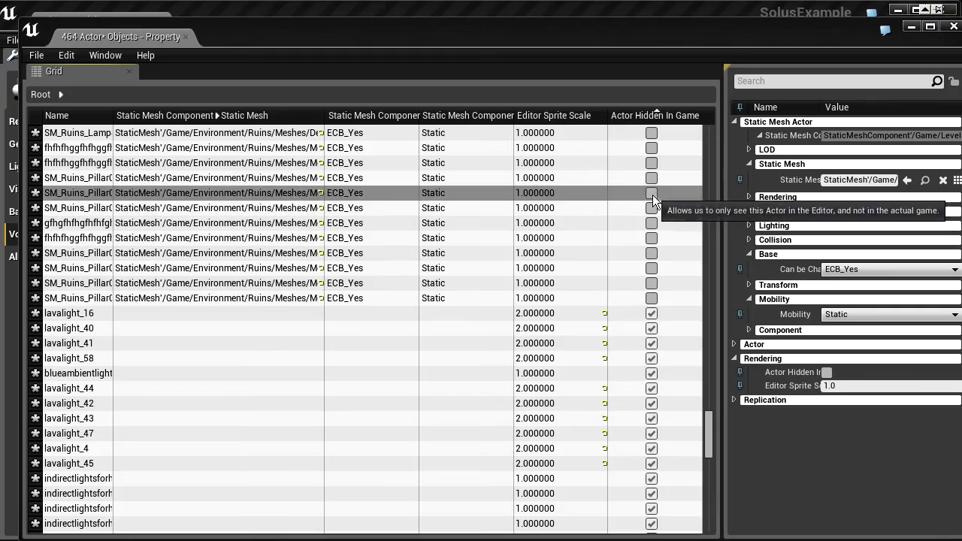
Enable Actor Hidden In Game for one ruins pillar and the first fhfhfhggfhfhggfh actor, and close the Property Matrix
click(652, 193)
click(651, 148)
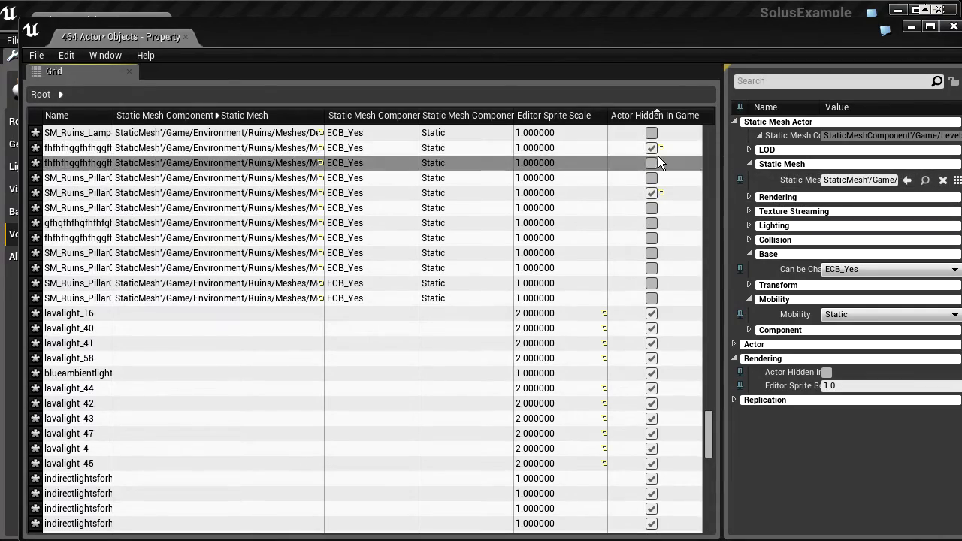
click(186, 36)
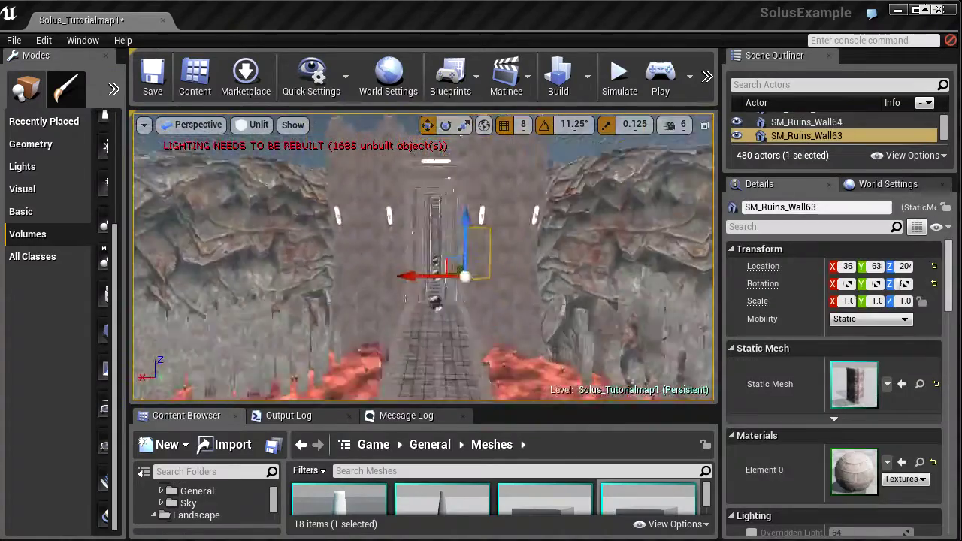
Widen the level viewport and bring up the Statistics window, placing it over the viewport
right_drag(354, 206, 354, 206)
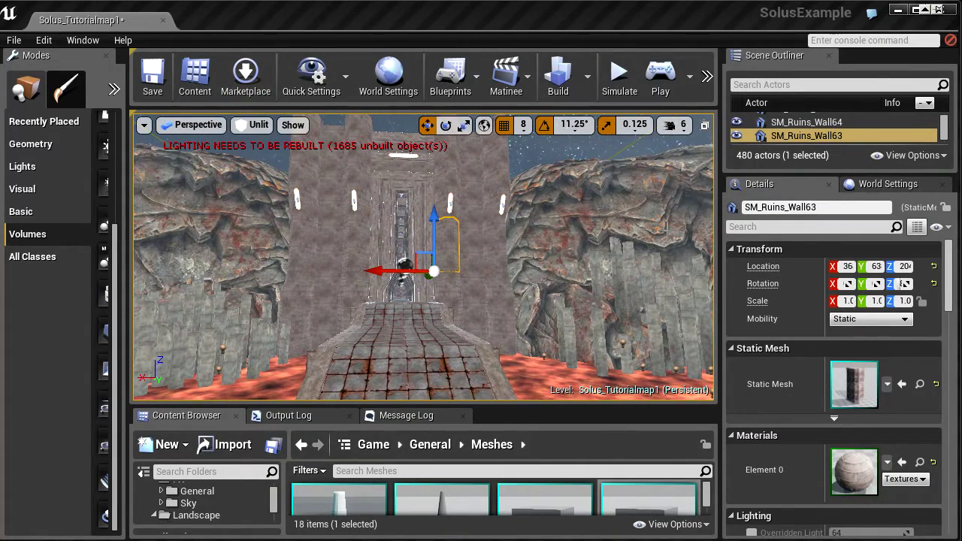
drag(720, 252, 781, 255)
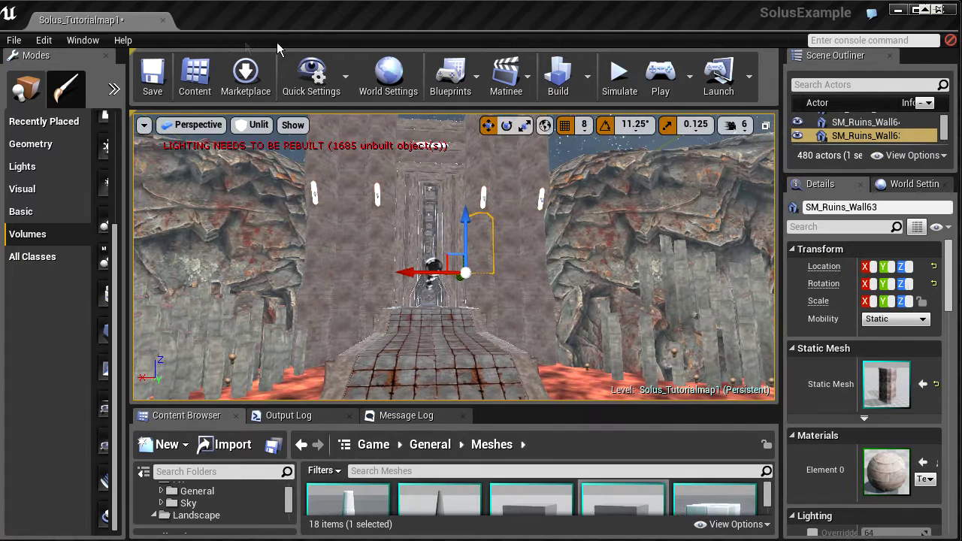
click(83, 40)
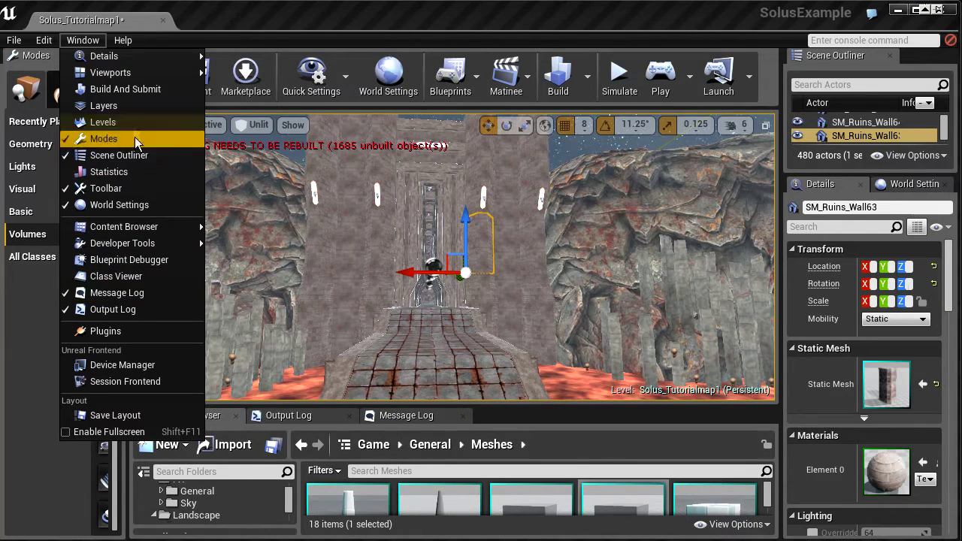
click(110, 172)
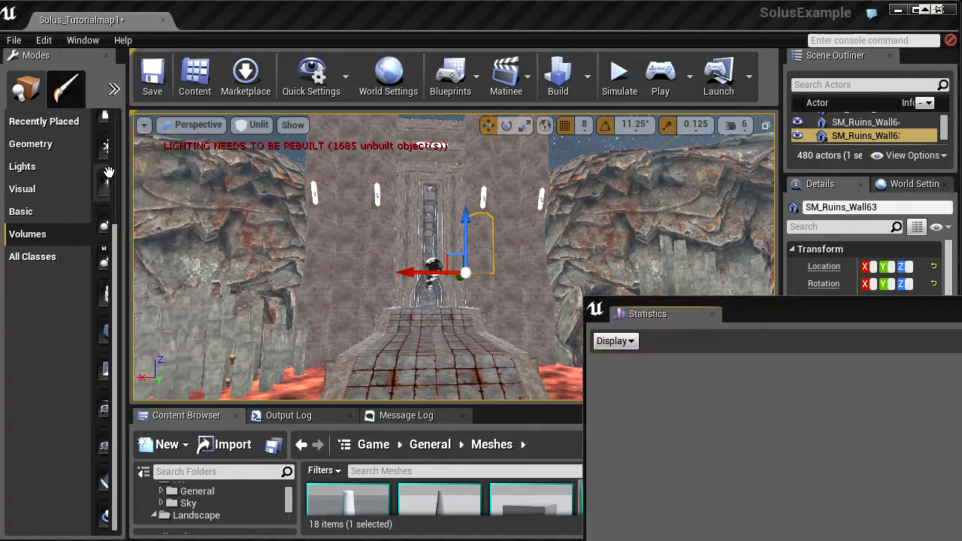
drag(796, 316, 289, 54)
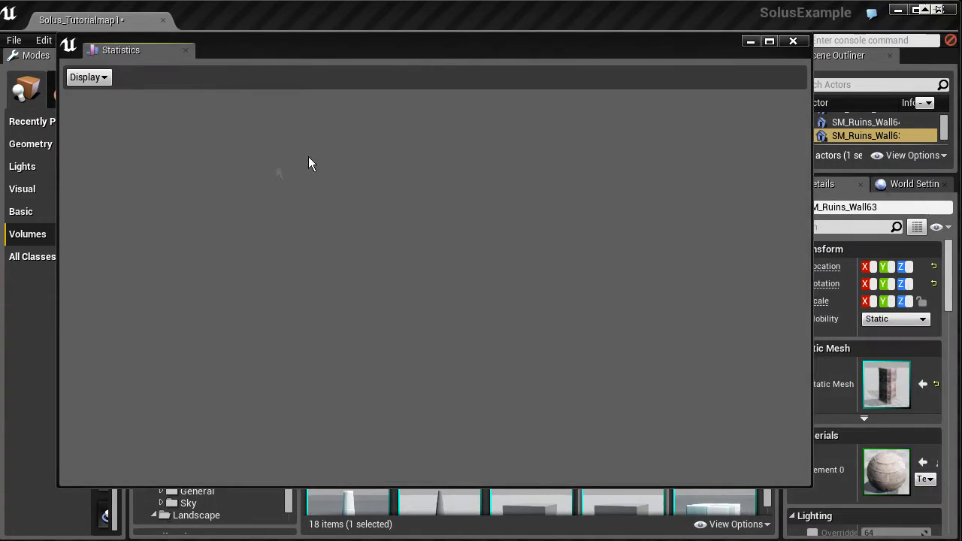
Display Texture Stats and widen the Name and Actor(s) columns
click(101, 78)
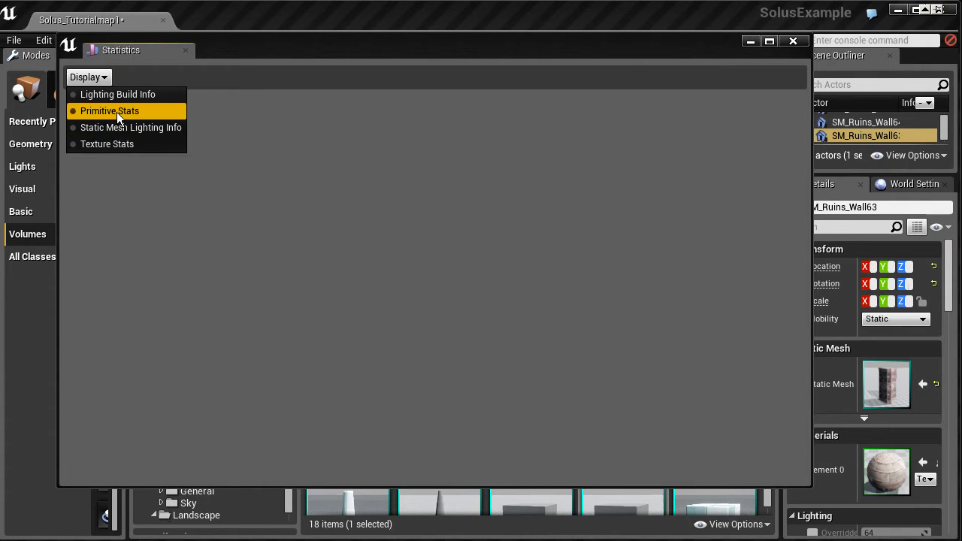
click(108, 146)
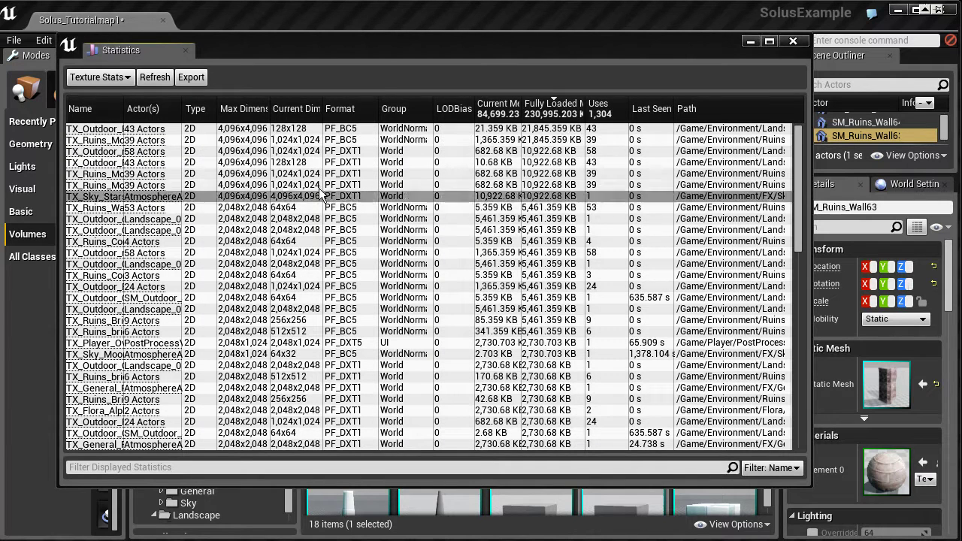
drag(122, 108, 404, 109)
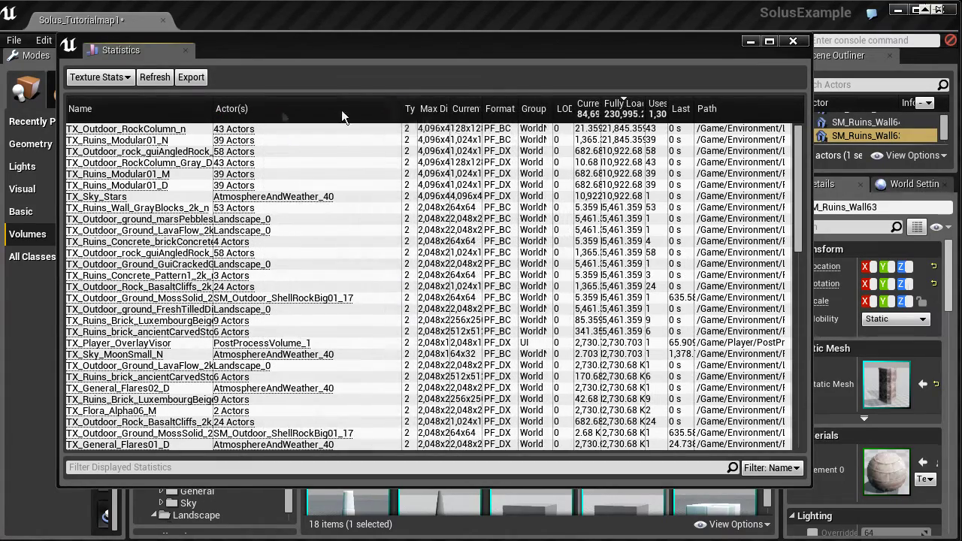
Select all actors that use the first TX_Outdoor_rock_guiAngledRock texture and look through the texture list
click(266, 149)
scroll(268, 146, down, 7)
scroll(267, 143, up, 7)
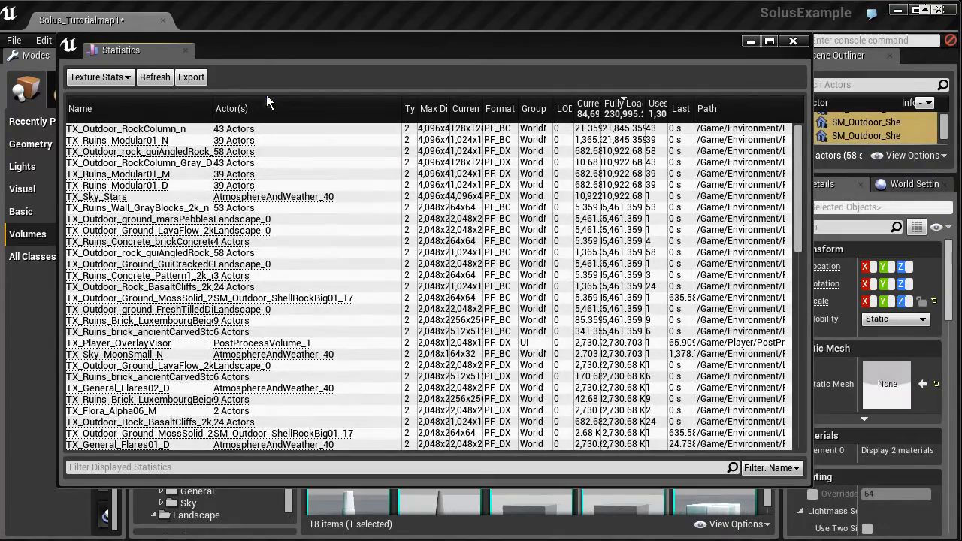
Adjust the Type and Max Dimension columns to be readable and review the textures' maximum dimensions
drag(405, 109, 502, 110)
scroll(425, 180, down, 10)
scroll(406, 255, up, 9)
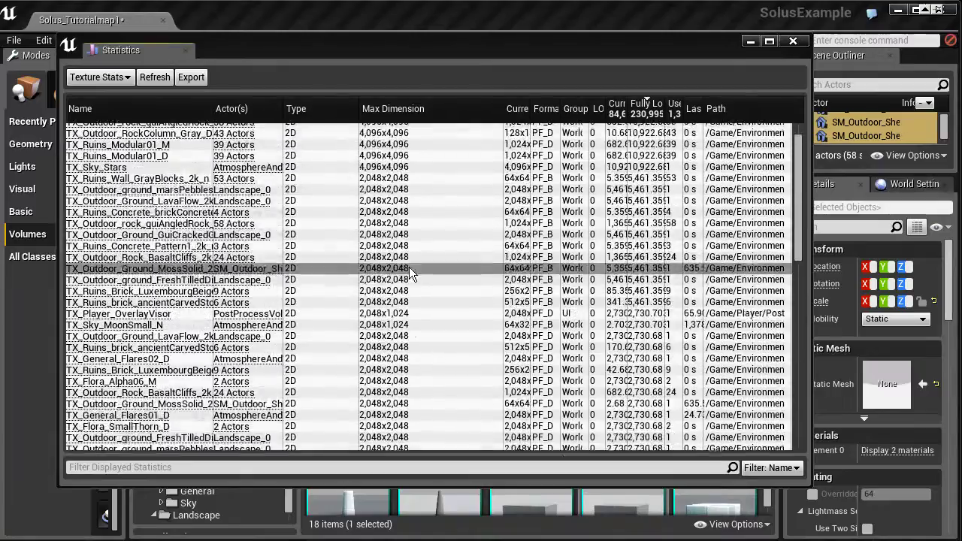
scroll(409, 267, up, 1)
drag(502, 109, 426, 119)
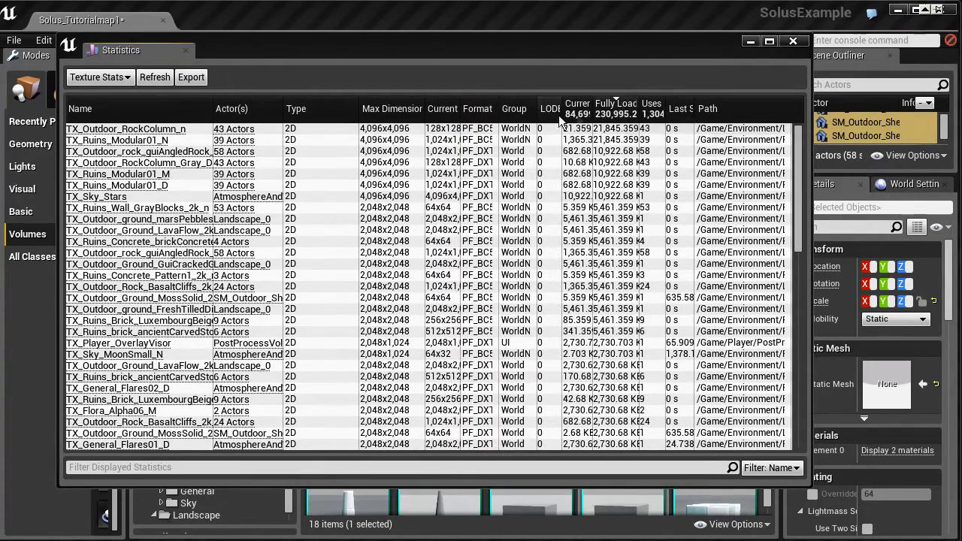
Widen the Current Memory and Fully Loaded Memory columns and compare the memory and uses of the largest textures
drag(564, 111, 590, 113)
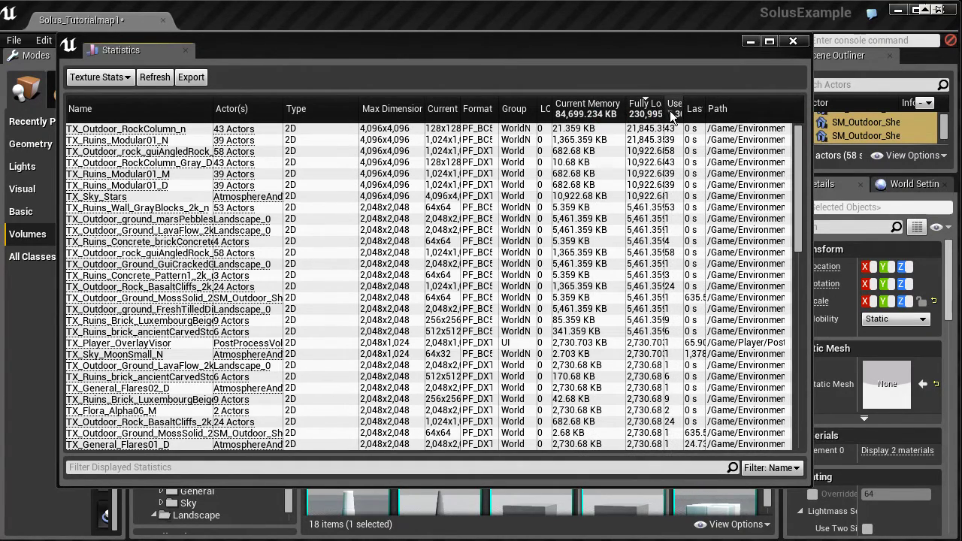
drag(669, 110, 712, 111)
click(593, 163)
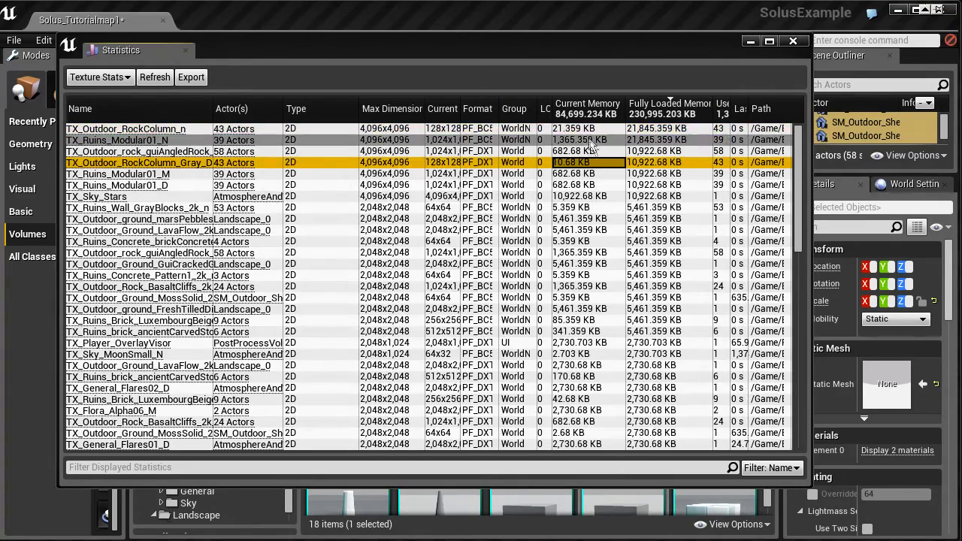
click(591, 130)
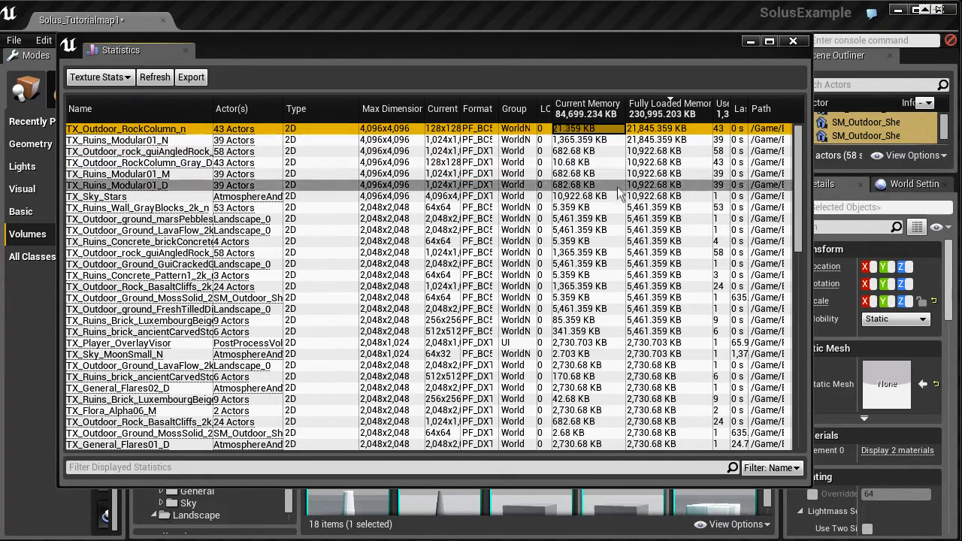
click(602, 151)
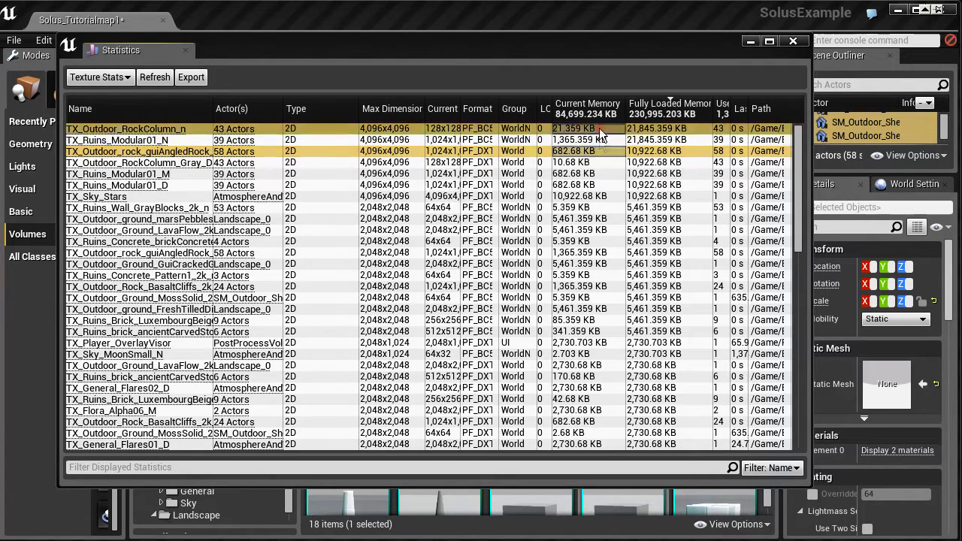
click(719, 173)
Switch the statistics to Primitive Stats and widen the Object column
click(113, 77)
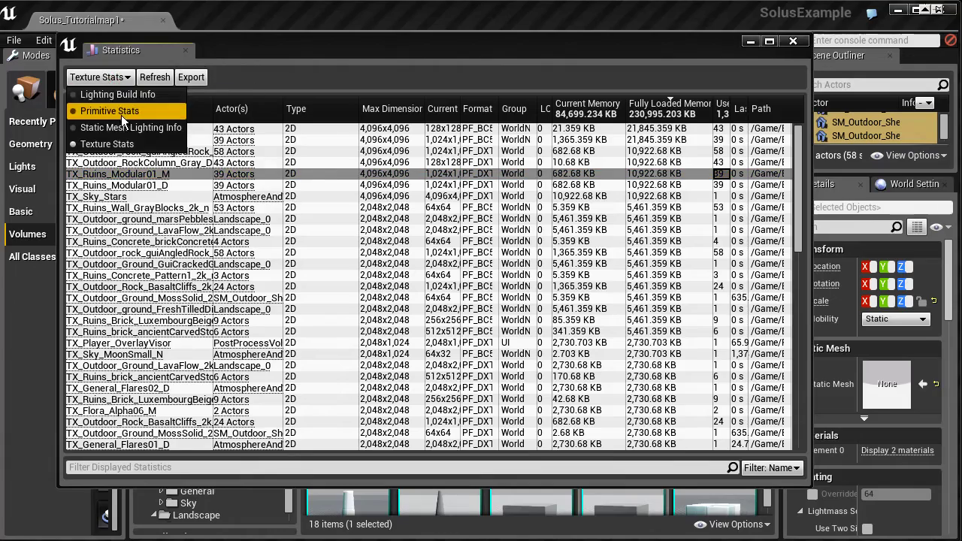
click(116, 104)
drag(140, 107, 237, 108)
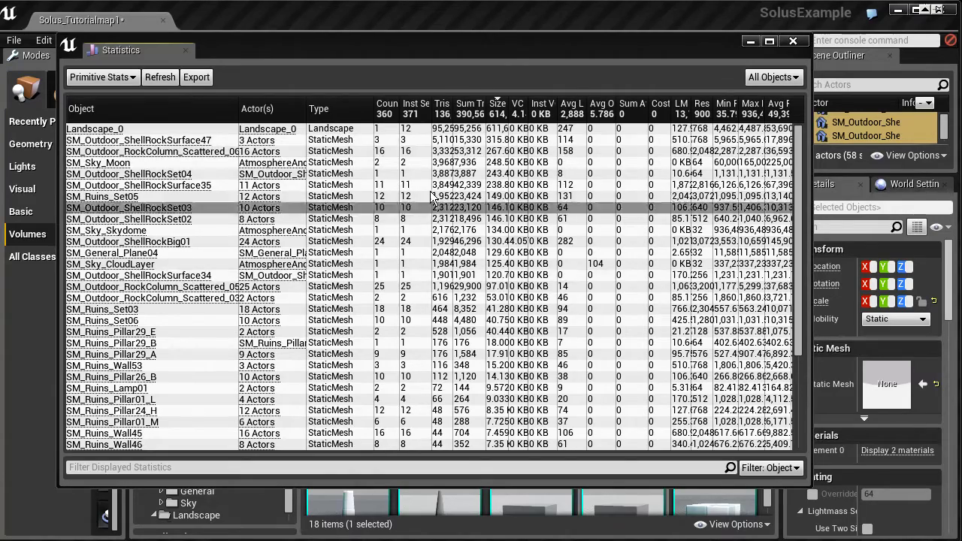
Sort the primitives by Inst Sections in descending order and inspect the SM_Ruins_Wall05 and SM_Ruins_Wall06 entries
click(414, 109)
click(416, 141)
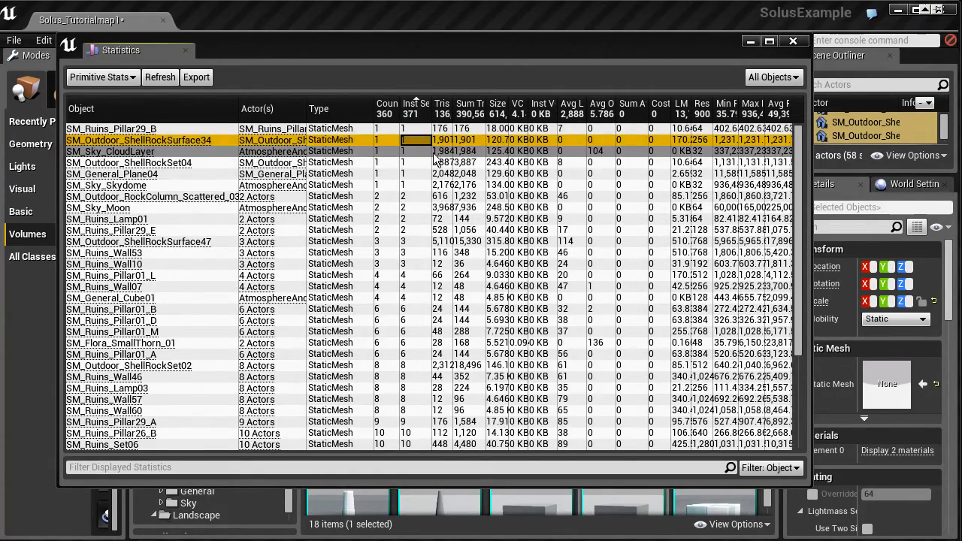
click(415, 109)
click(418, 130)
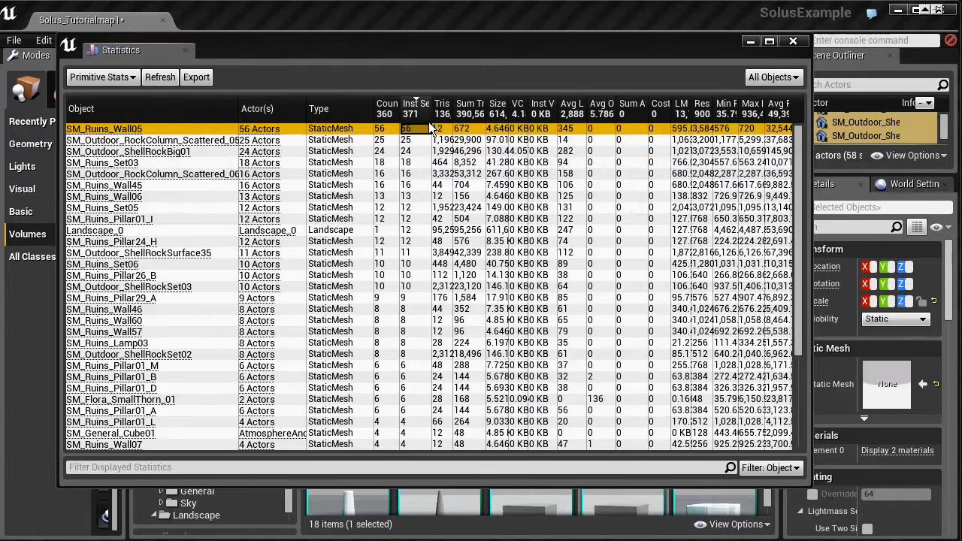
click(416, 196)
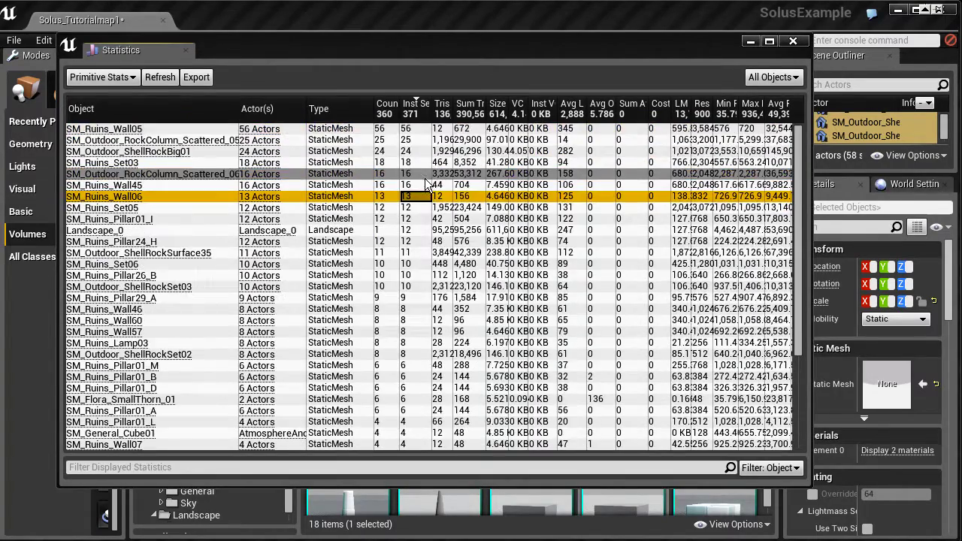
Widen the Count and Inst Sections columns and select the SM_Ruins_Wall05 row
drag(434, 109, 494, 109)
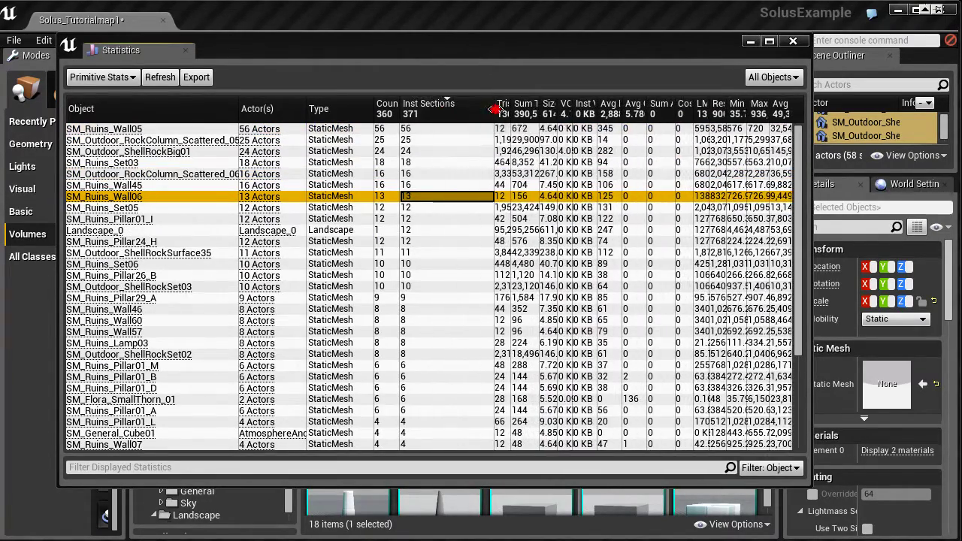
drag(400, 112, 423, 112)
click(466, 130)
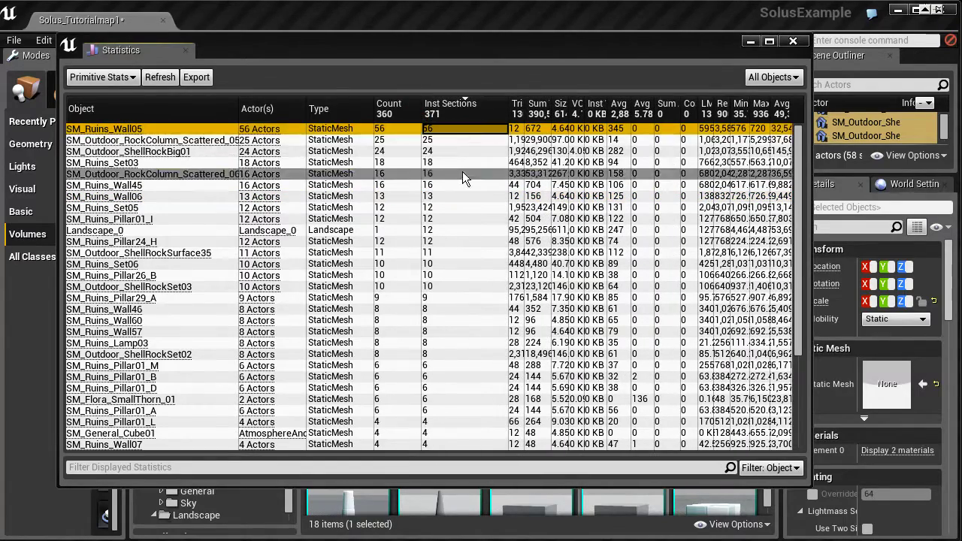
Widen the Tris column and sort the primitives by triangle count in descending order
drag(509, 109, 540, 108)
click(515, 116)
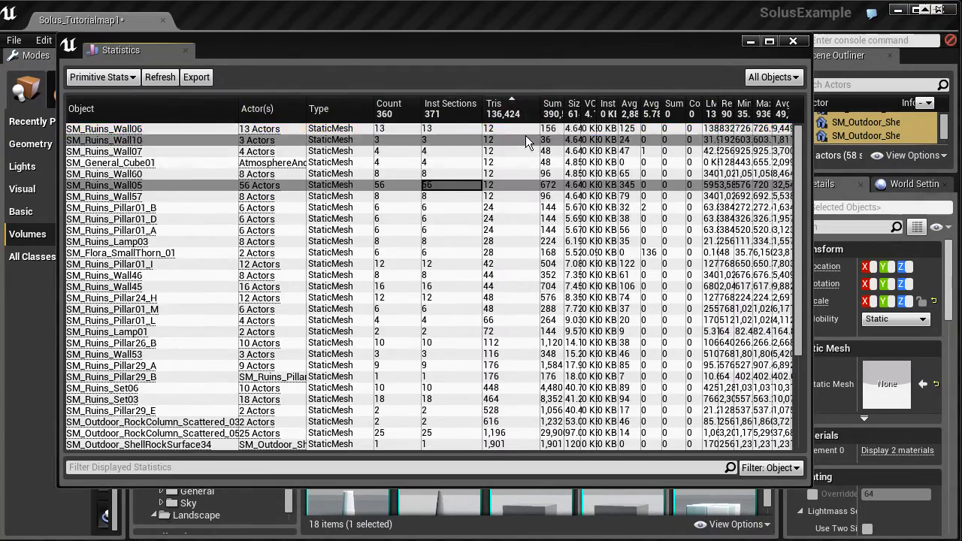
click(515, 117)
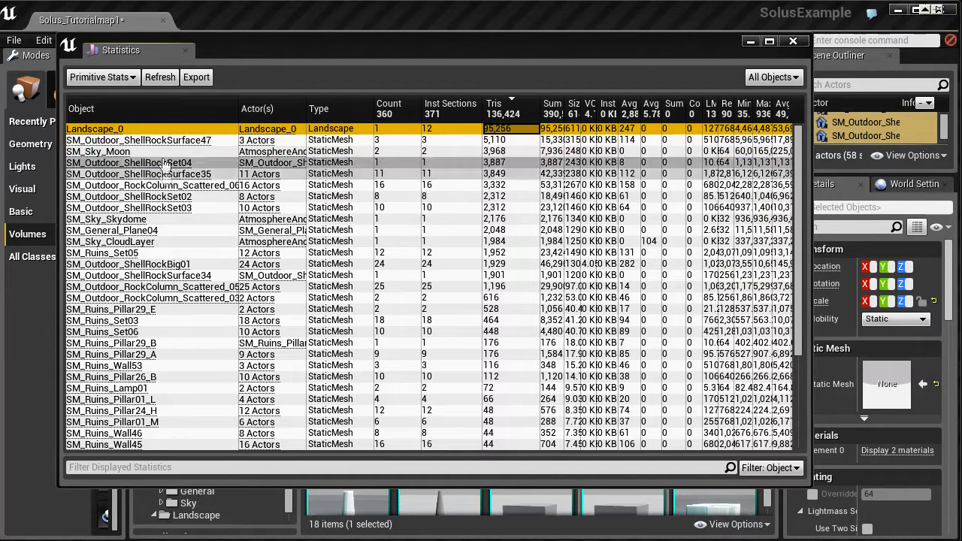
Locate the SM_Outdoor_ShellRockSet04 mesh in the Content Browser and select the SM_Outdoor_ShellRockSurface47 row in the statistics
click(135, 163)
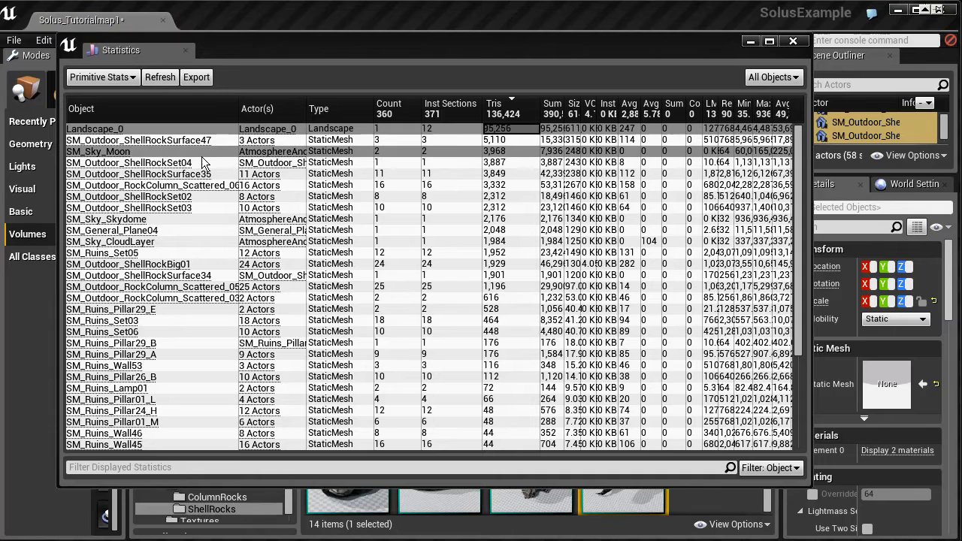
click(510, 153)
click(510, 141)
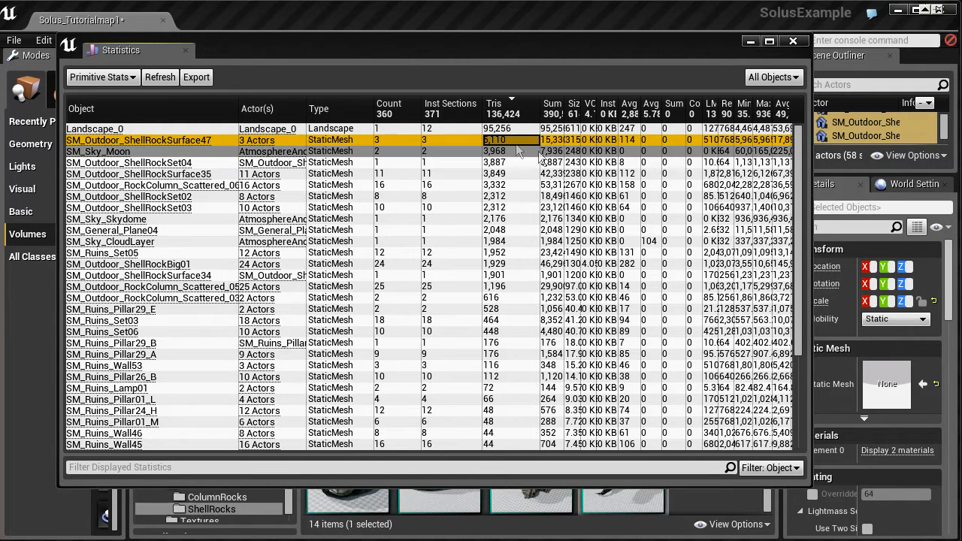
Widen the Sum Tris and Size columns, check the primitives' sizes down the list and close the Statistics window
drag(568, 108, 611, 108)
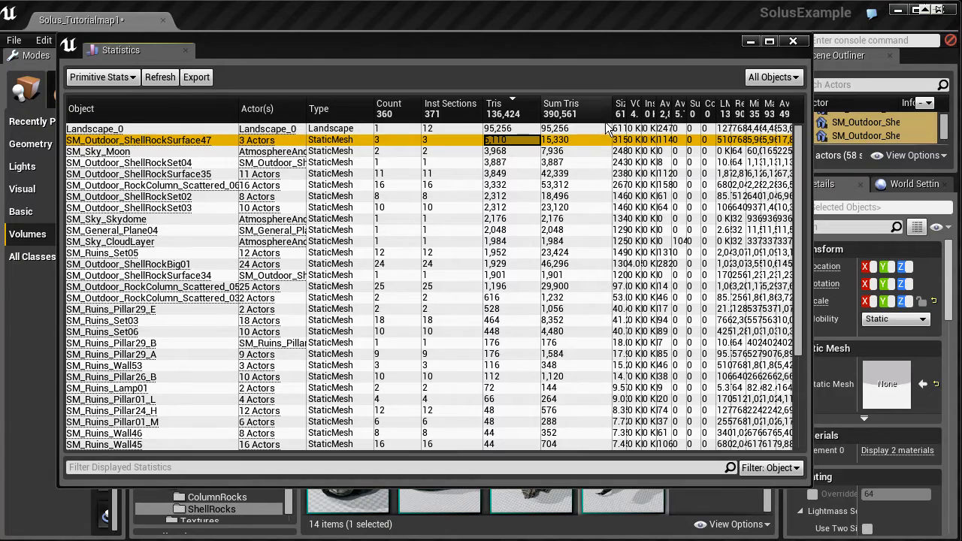
drag(610, 112, 637, 112)
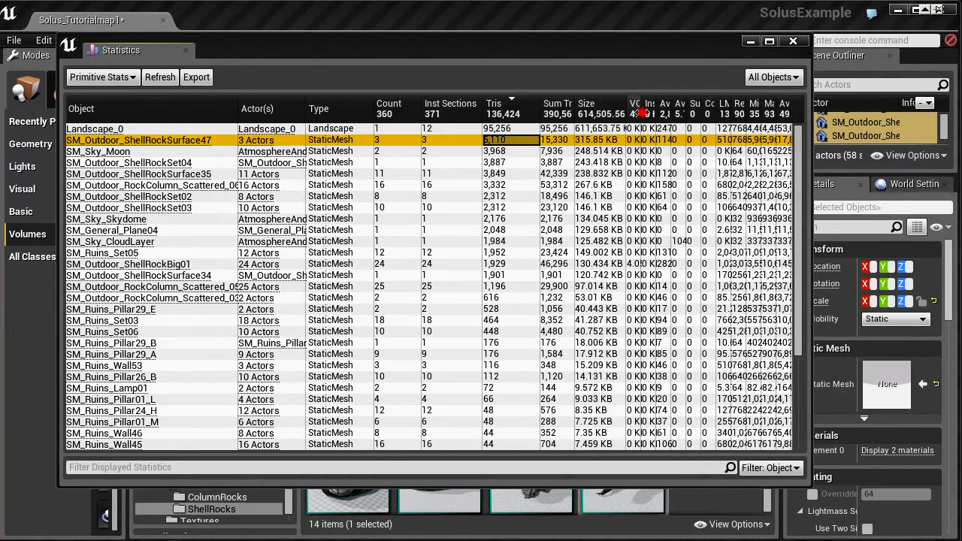
click(594, 139)
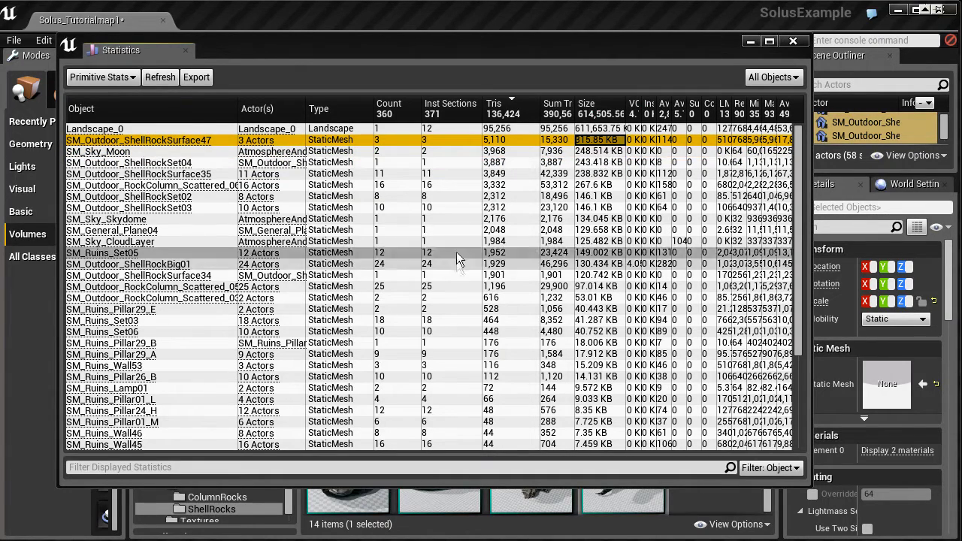
scroll(451, 210, down, 4)
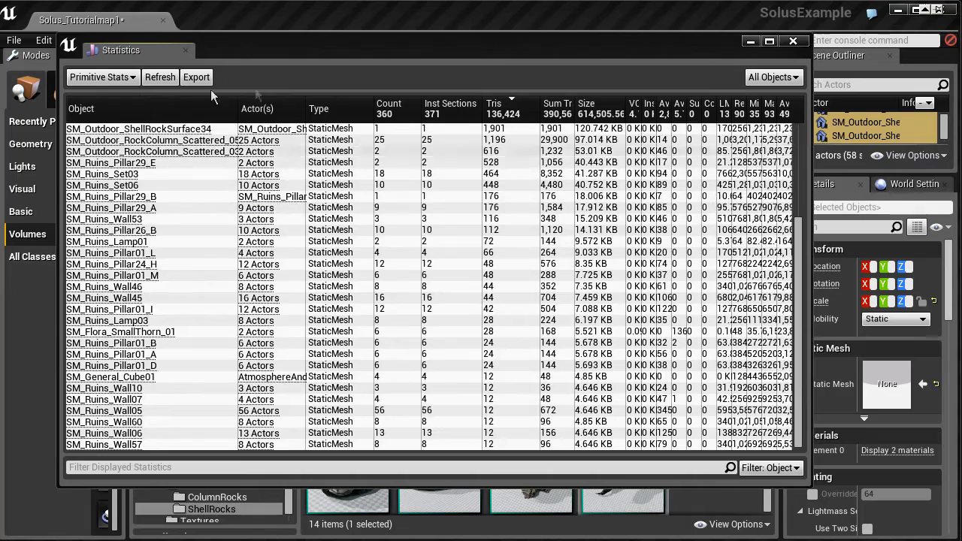
click(185, 51)
Frame the selected actors in the level and select a scattered rock column beside the central lava pools
right_drag(387, 231, 410, 291)
key(f)
click(490, 281)
key(f)
key(s)
mouse_move(490, 281)
right_down()
mouse_move(486, 254)
mouse_move(486, 273)
mouse_move(505, 272)
mouse_move(502, 294)
mouse_move(505, 278)
right_up()
key(w)
click(456, 259)
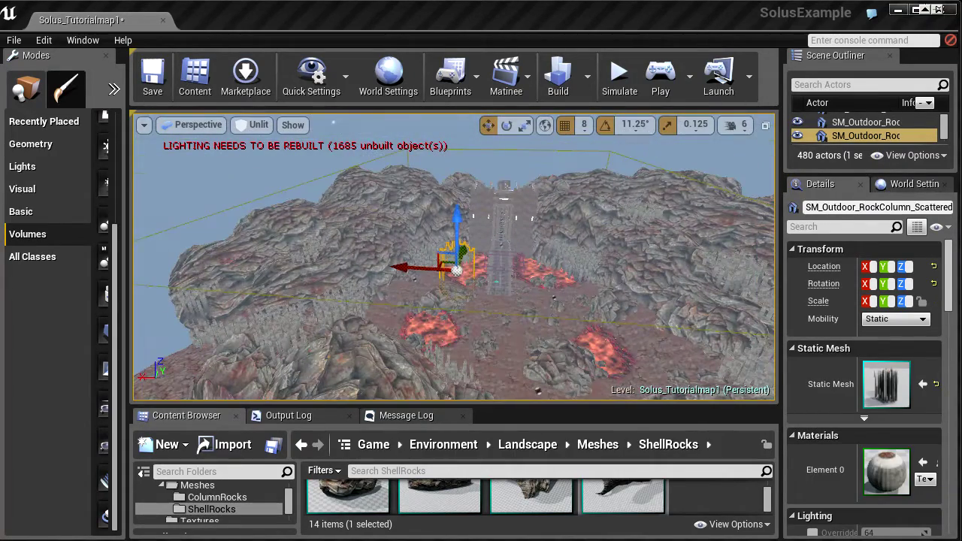
Select and frame the LightmassImportanceVolume1 around the level, and frame the SM_Ruins_Wall11 mesh near the lava pools
key(f)
right_drag(550, 278, 512, 207)
key(s)
click(511, 206)
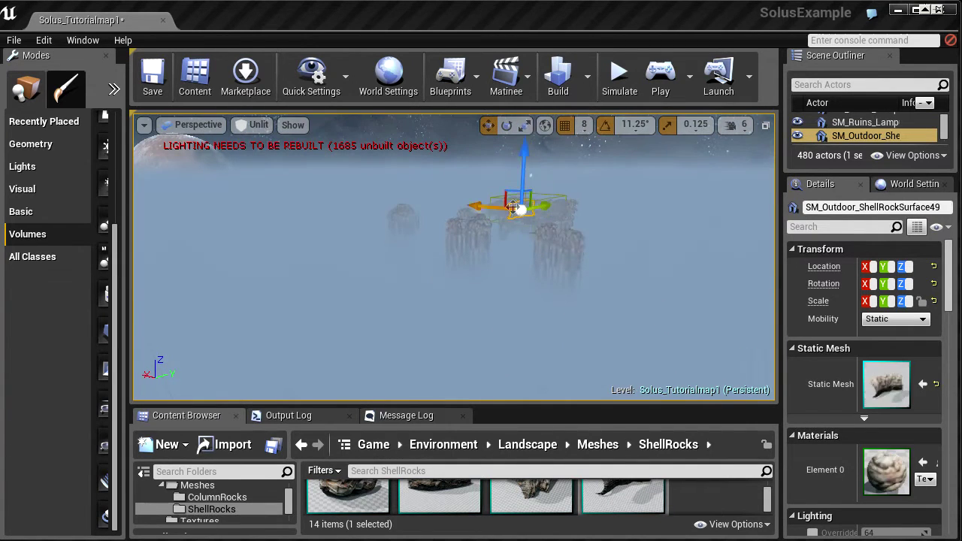
click(532, 214)
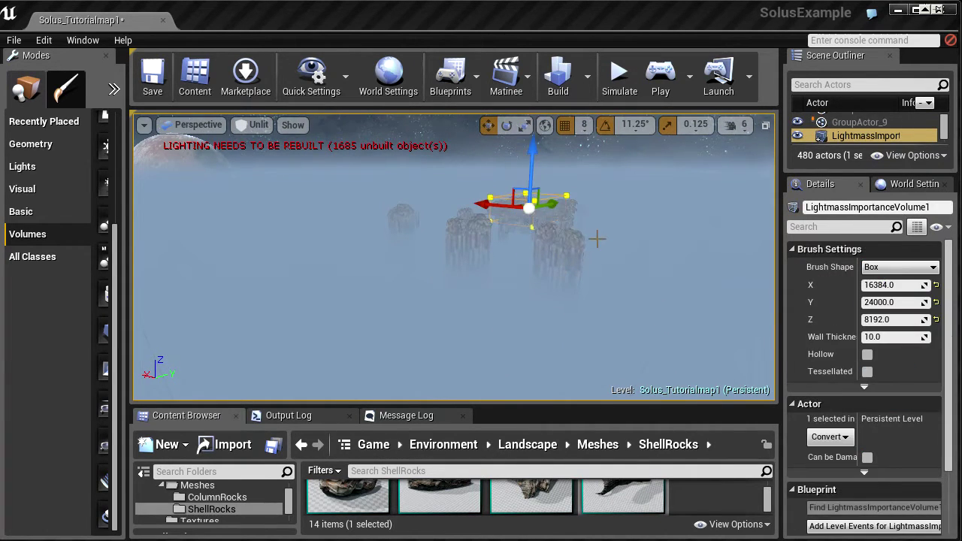
key(f)
click(474, 277)
key(f)
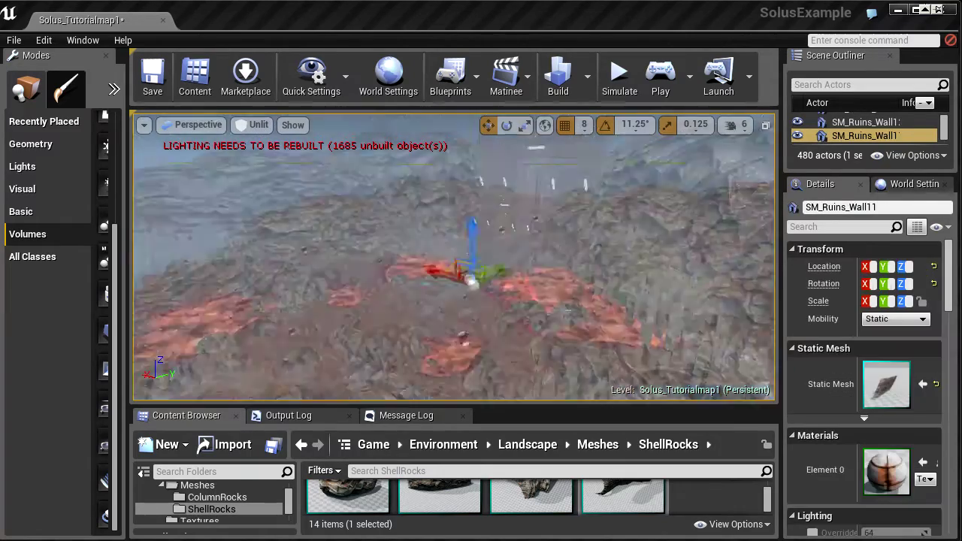
Select the fhfhfhggfhfhggfhf mesh beside the lava and frame it together with the ruins' walkway
click(565, 285)
key(f)
key(s)
right_drag(565, 285, 570, 304)
key(w)
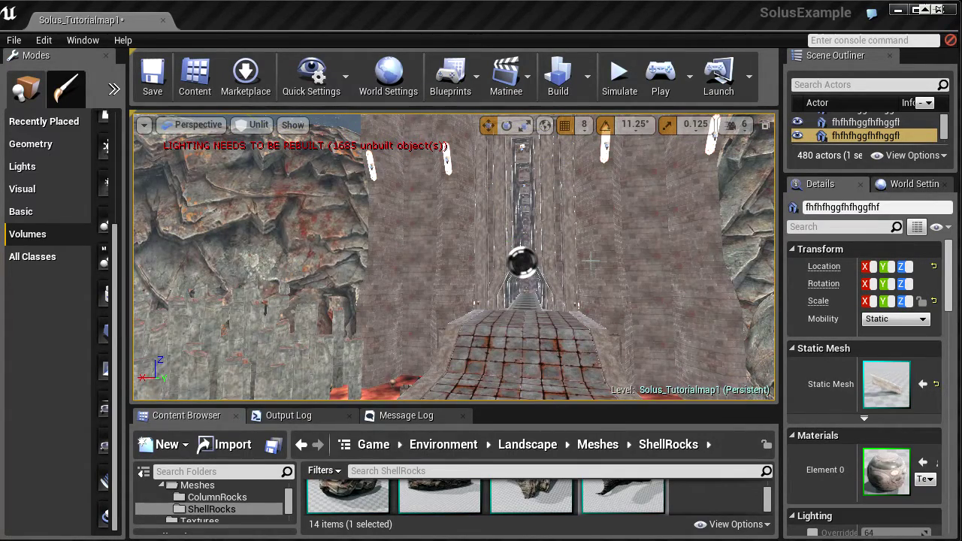
Look along the inner ruins corridor and select the tiled walkway slab SM_Ruins_Wall8
right_drag(571, 305, 578, 292)
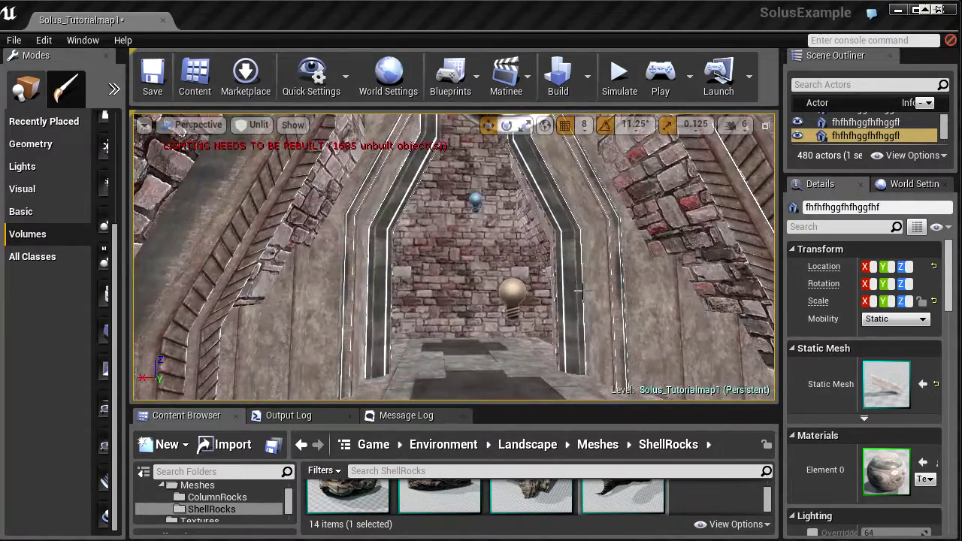
right_drag(541, 320, 541, 319)
right_drag(504, 265, 520, 276)
key(f)
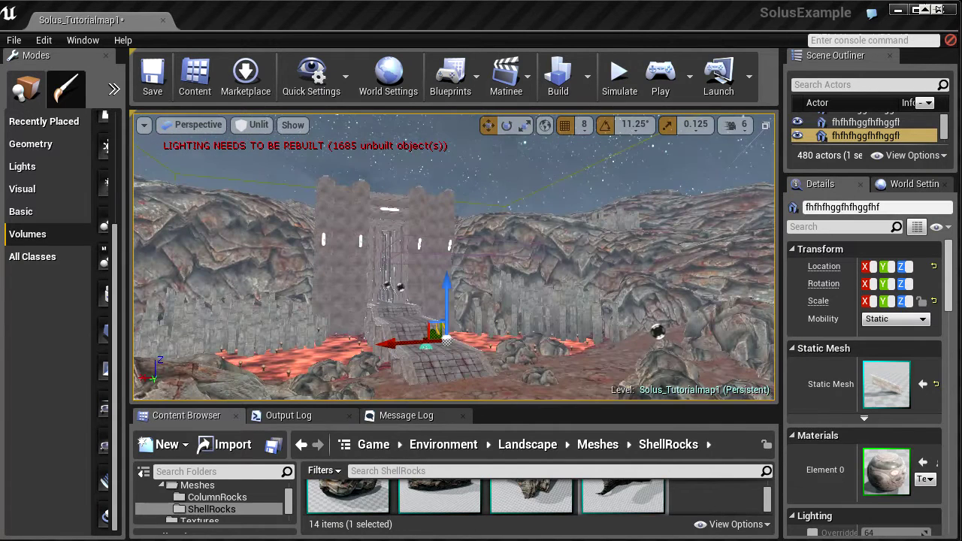
right_drag(543, 316, 543, 316)
click(543, 316)
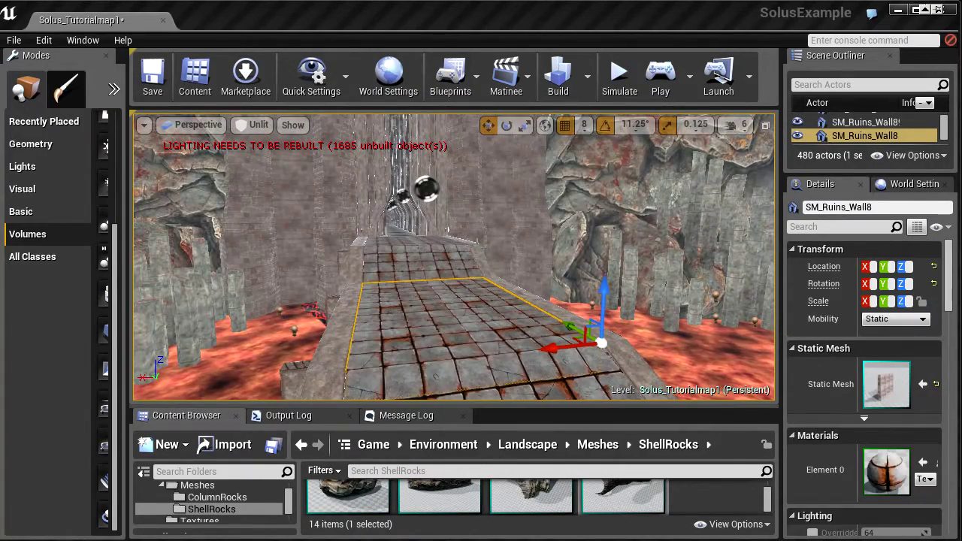
Open the Layers window next to the Scene Outliner and make its area taller
click(83, 40)
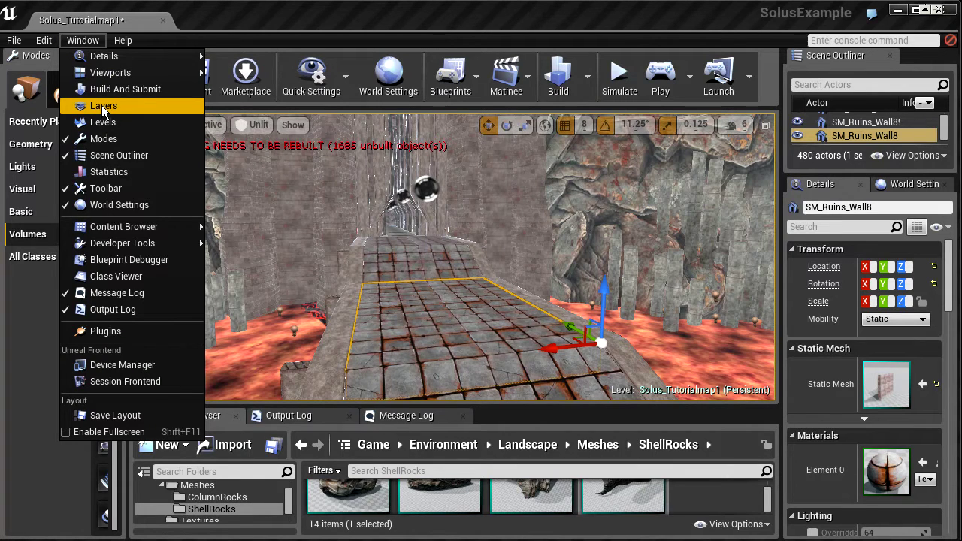
click(102, 106)
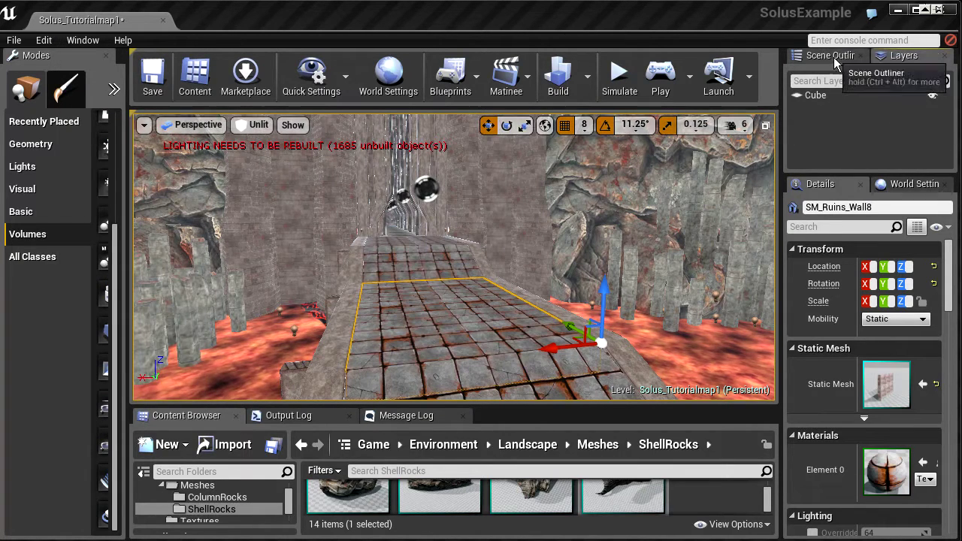
drag(861, 178, 861, 392)
click(904, 57)
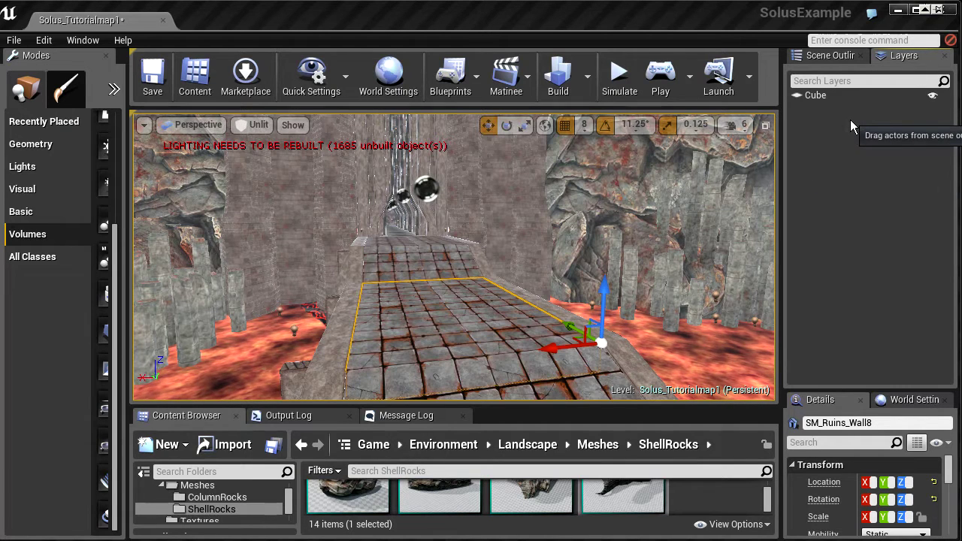
Select the walkway's middle floor slab together with the edge blocks on both of its sides
right_drag(661, 226, 722, 225)
click(374, 289)
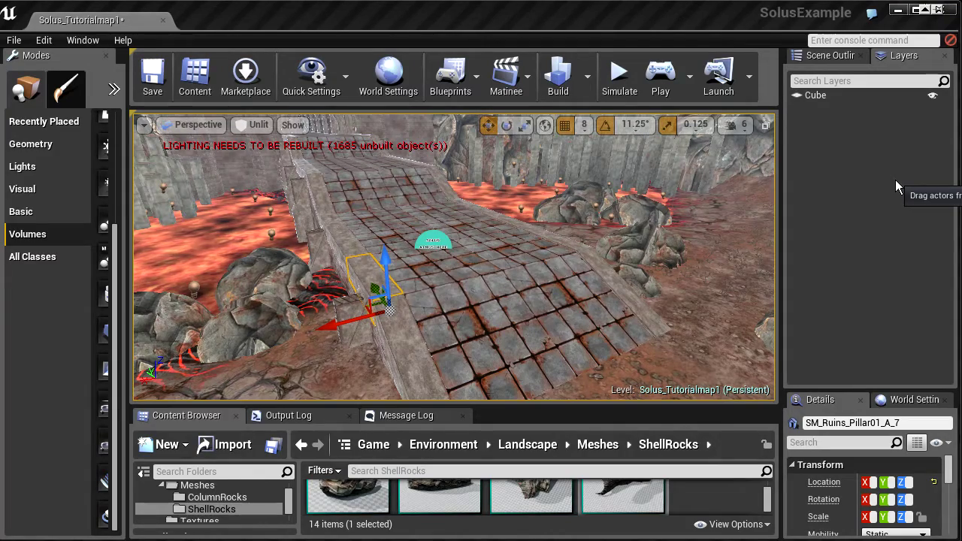
right_drag(740, 263, 767, 263)
mouse_move(456, 286)
right_down()
mouse_move(541, 286)
mouse_move(466, 286)
right_up()
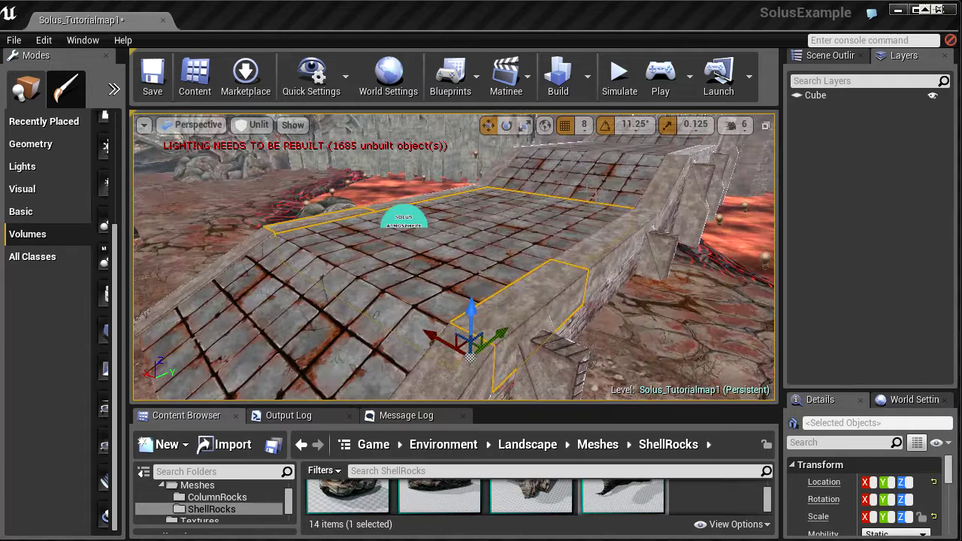
Create an empty layer named fgfgdgdfgdf
right_click(827, 123)
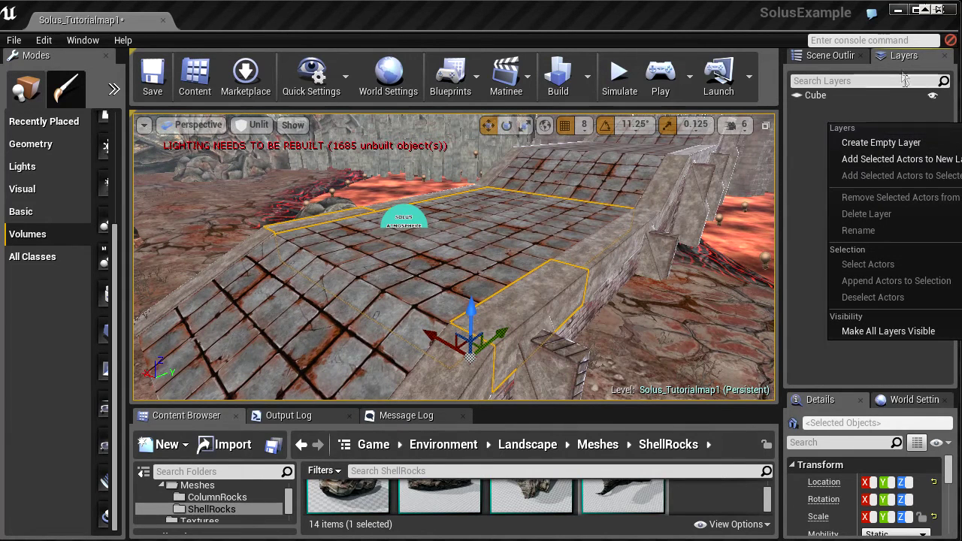
right_click(807, 119)
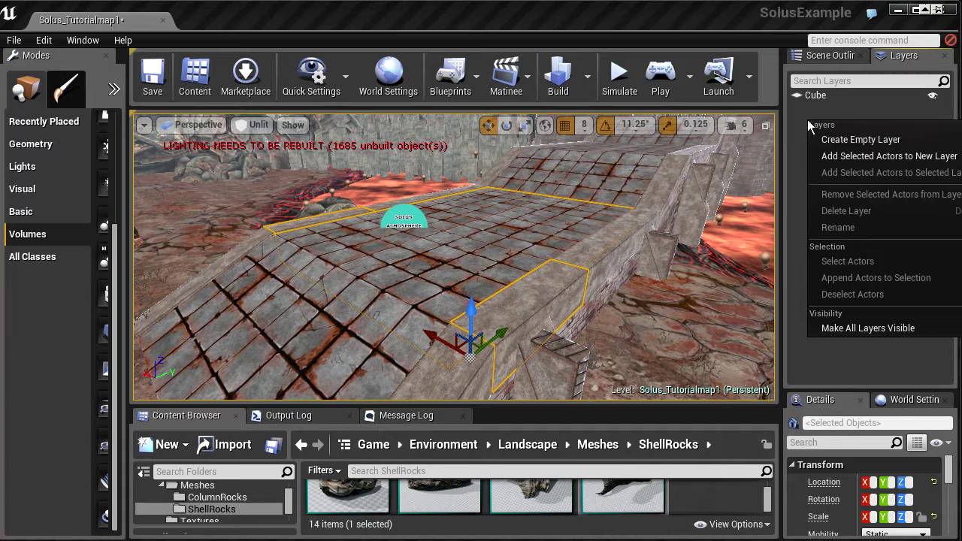
click(866, 138)
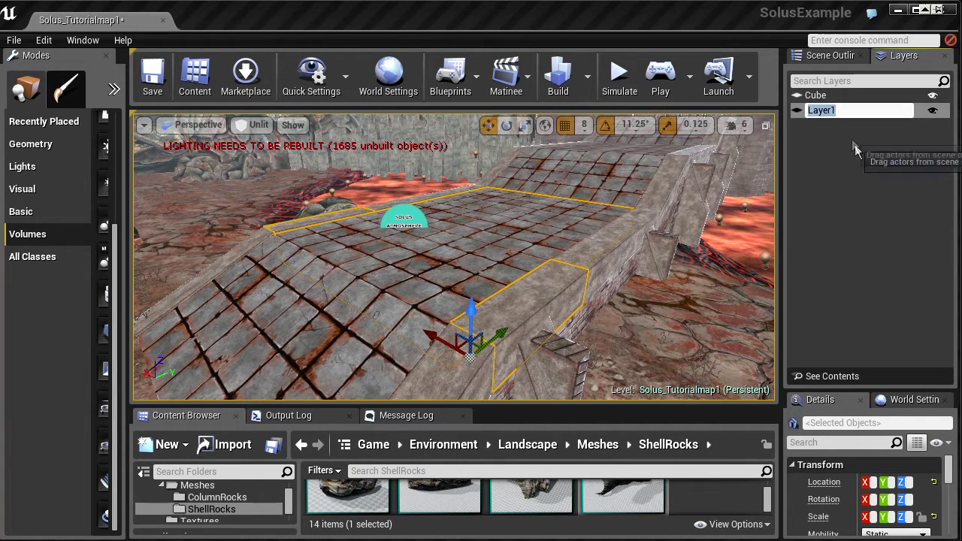
text(fgfgdgdfgdf)
key(Return)
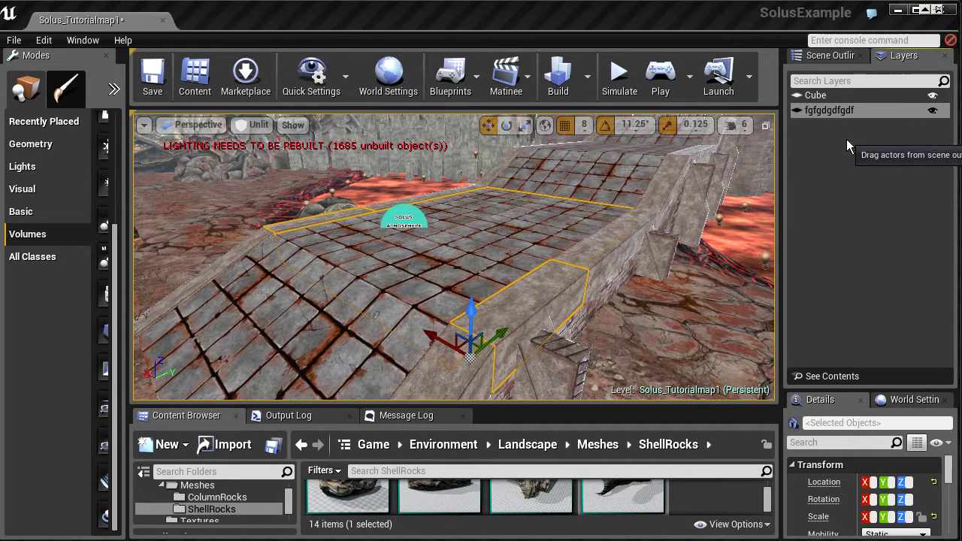
Add the selected walkway actors to the fgfgdgdfgdf layer and toggle the layer's visibility off and on
click(799, 113)
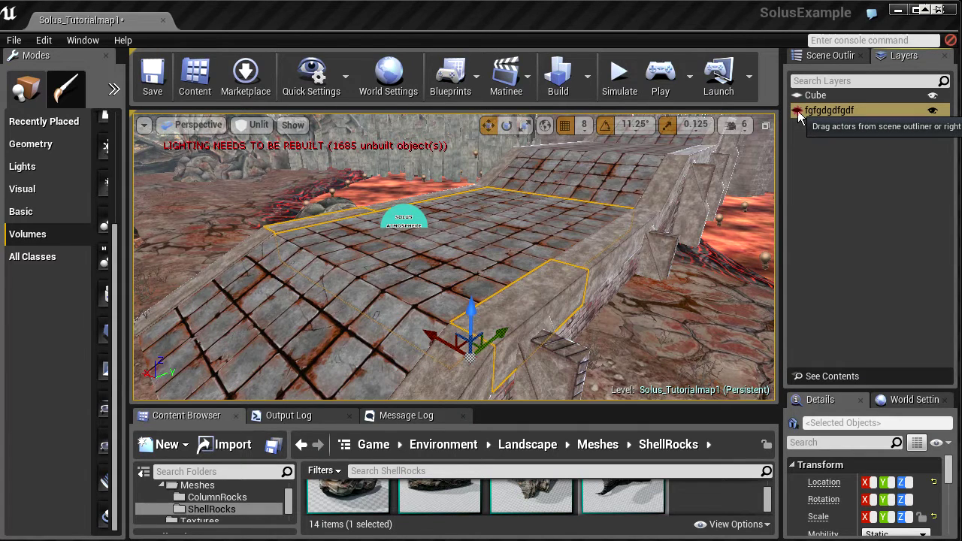
click(933, 112)
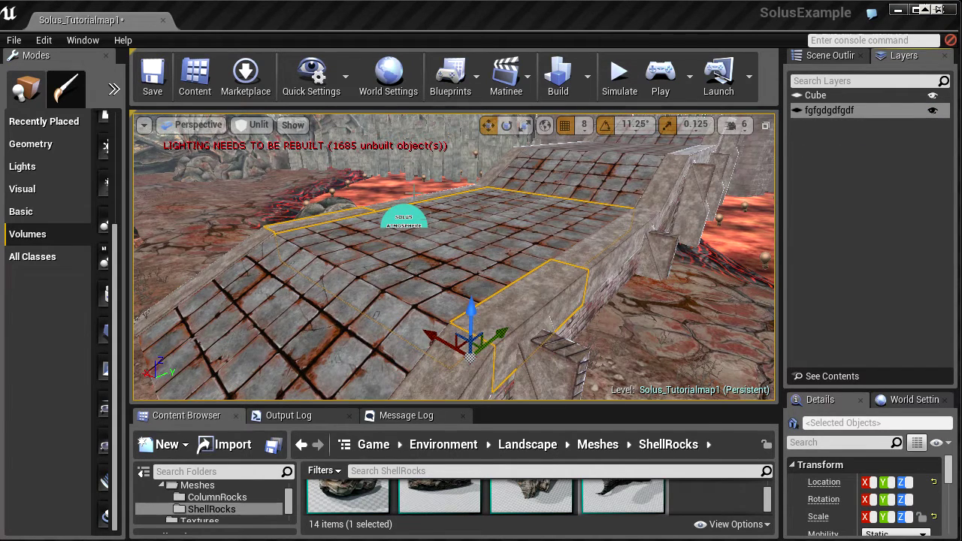
right_click(812, 112)
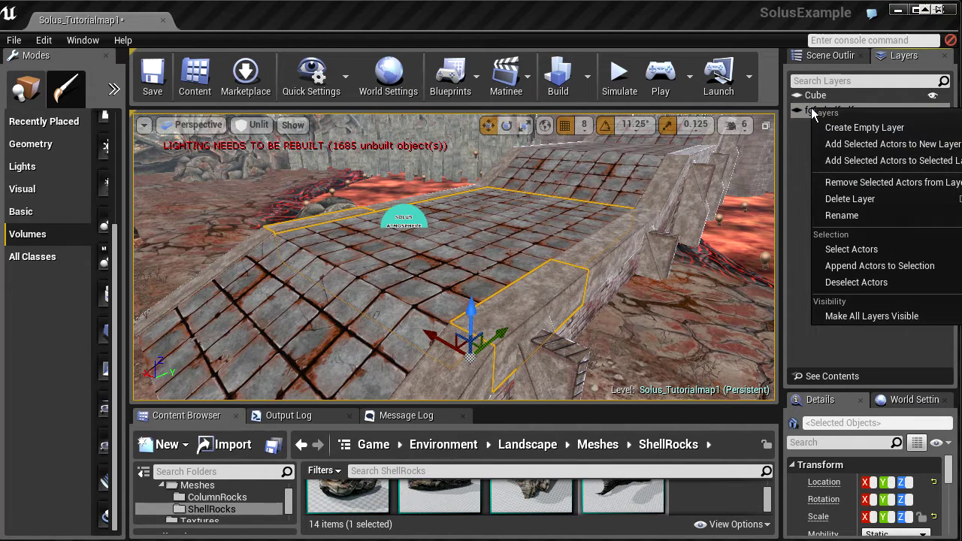
click(863, 161)
click(932, 111)
click(932, 111)
click(932, 111)
double_click(932, 113)
click(931, 116)
Replace the middle floor slab in the selection with the lower ramp slab and its side edge, keeping the near edge block
mouse_move(537, 266)
right_down()
mouse_move(521, 273)
mouse_move(536, 266)
right_up()
click(536, 266)
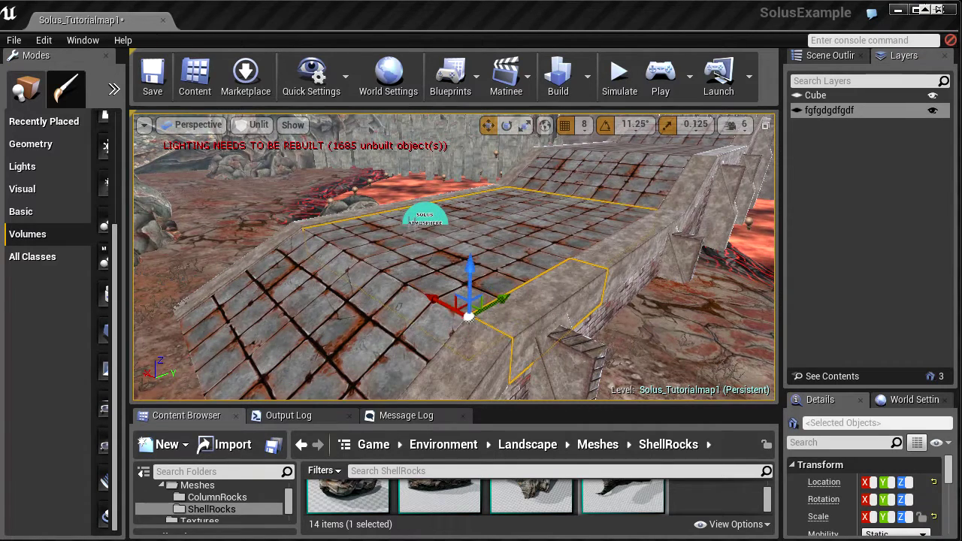
ctrl+click(456, 349)
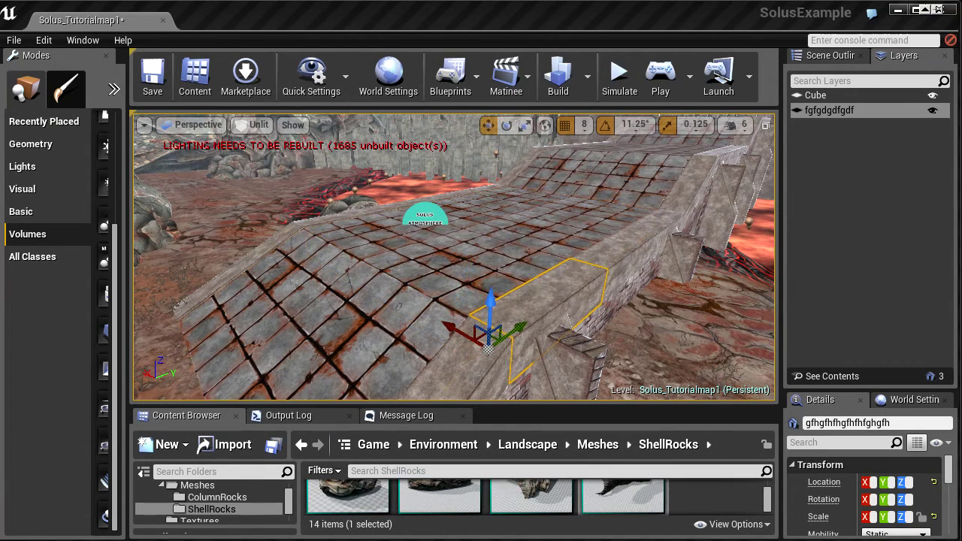
ctrl+click(406, 347)
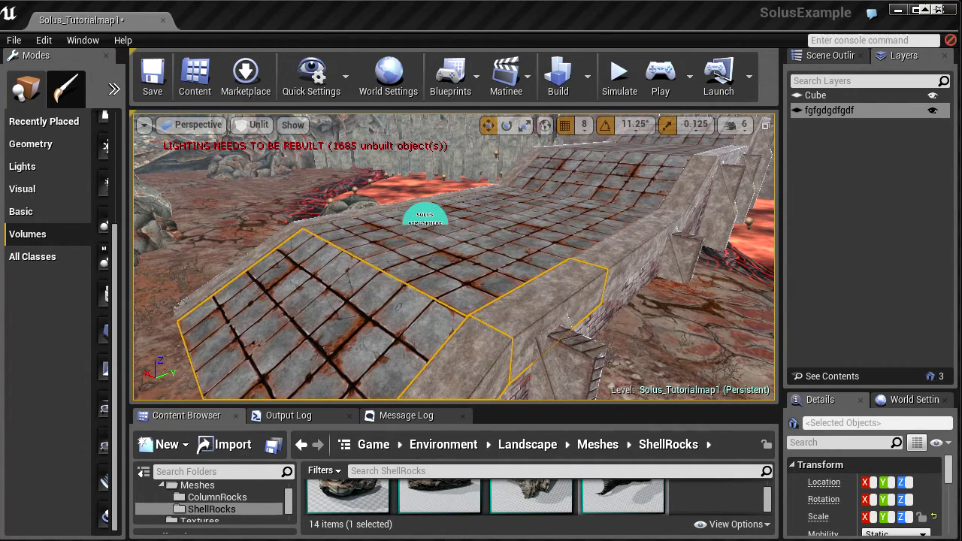
Add the selected ramp actors to a new layer named 67565u76
right_click(813, 139)
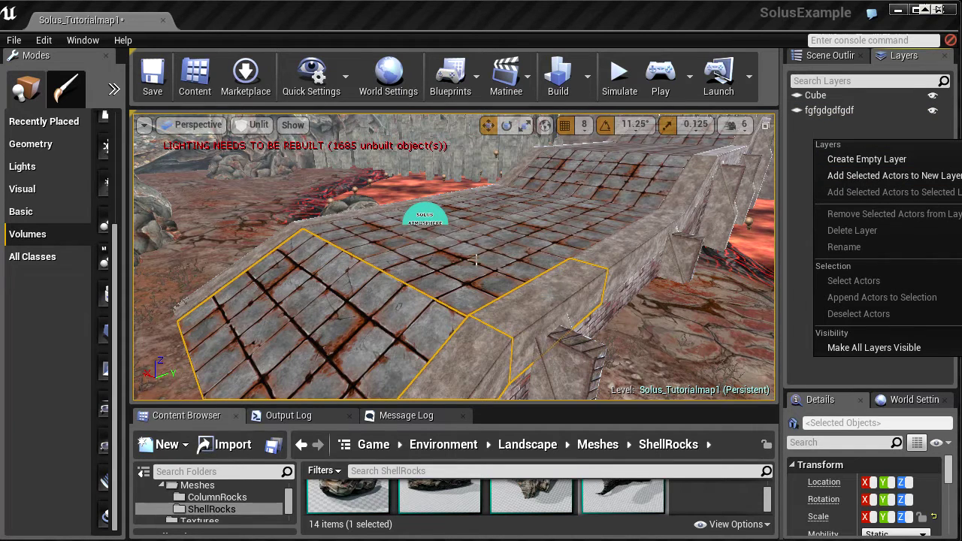
click(859, 175)
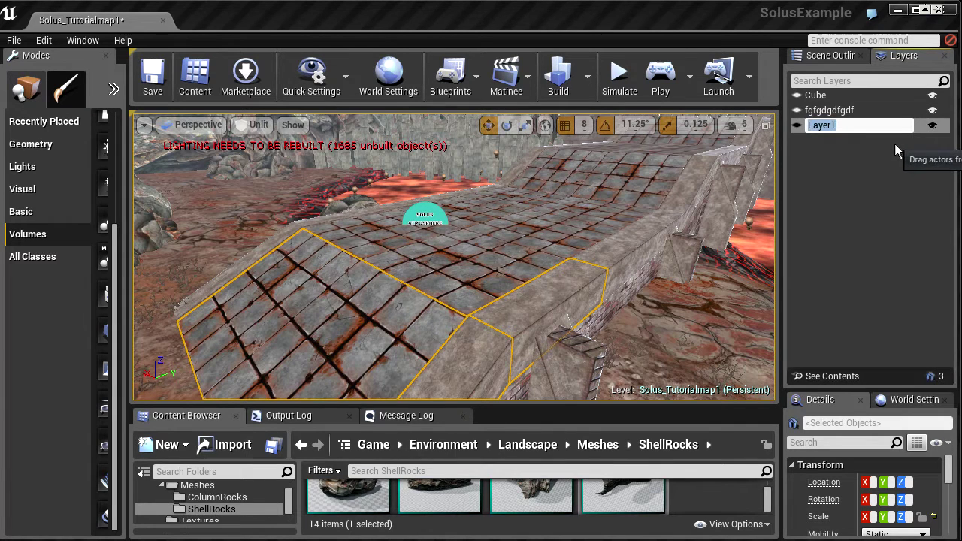
text(67565u76)
key(Return)
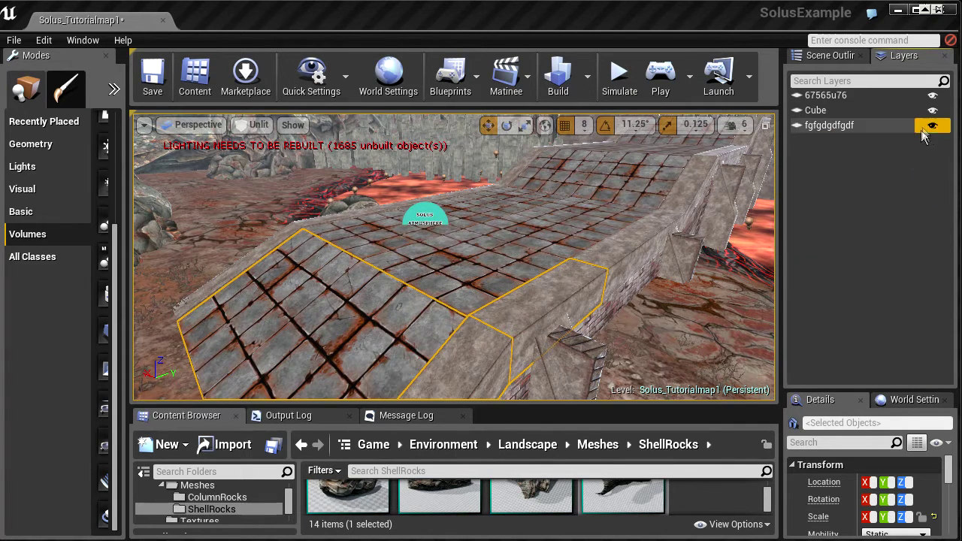
Hide and show the 67565u76 and fgfgdgdfgdf layers to check which walkway parts each one controls
click(932, 96)
click(932, 96)
click(932, 96)
click(932, 97)
click(932, 125)
click(932, 127)
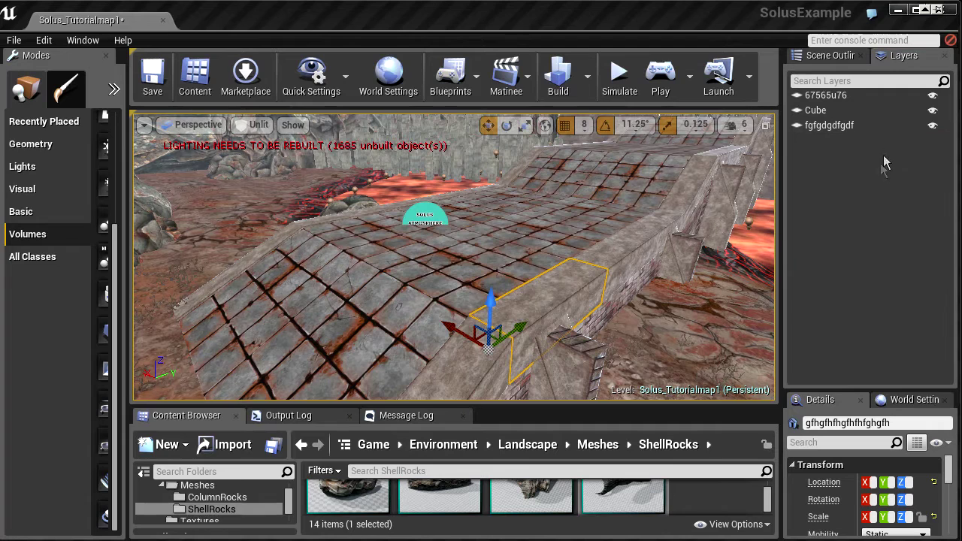
click(931, 126)
click(933, 96)
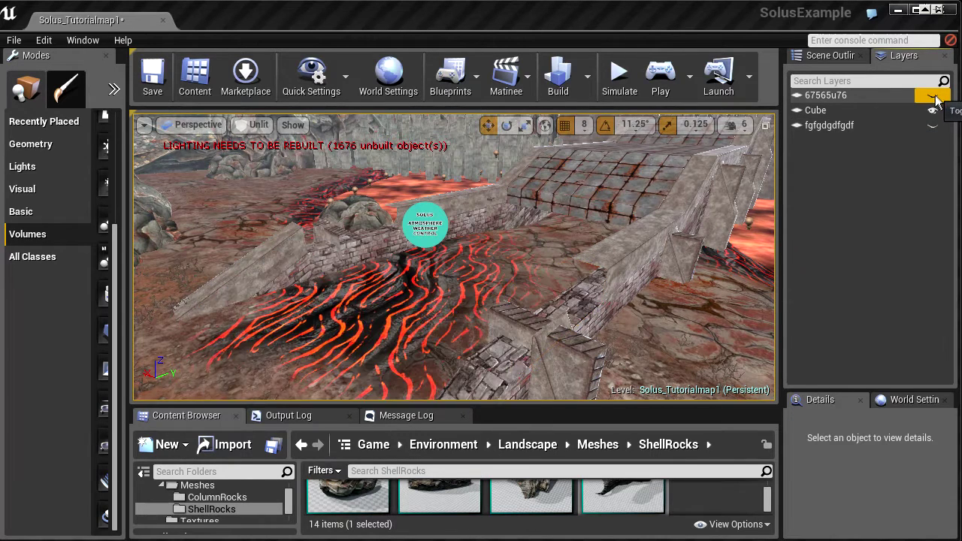
click(933, 96)
click(932, 126)
Select all actors of the 67565u76 and fgfgdgdfgdf layers alternately, ending with those of fgfgdgdfgdf
double_click(853, 98)
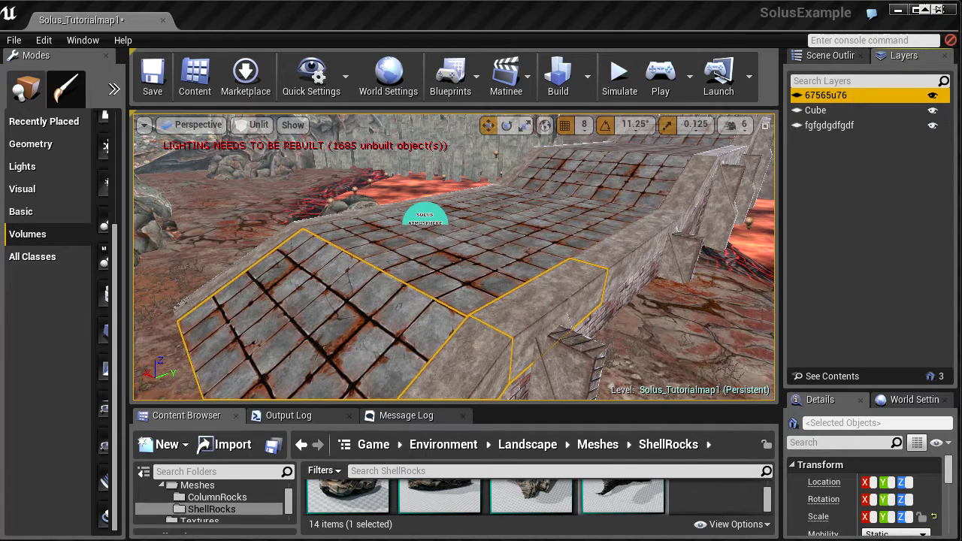
double_click(847, 125)
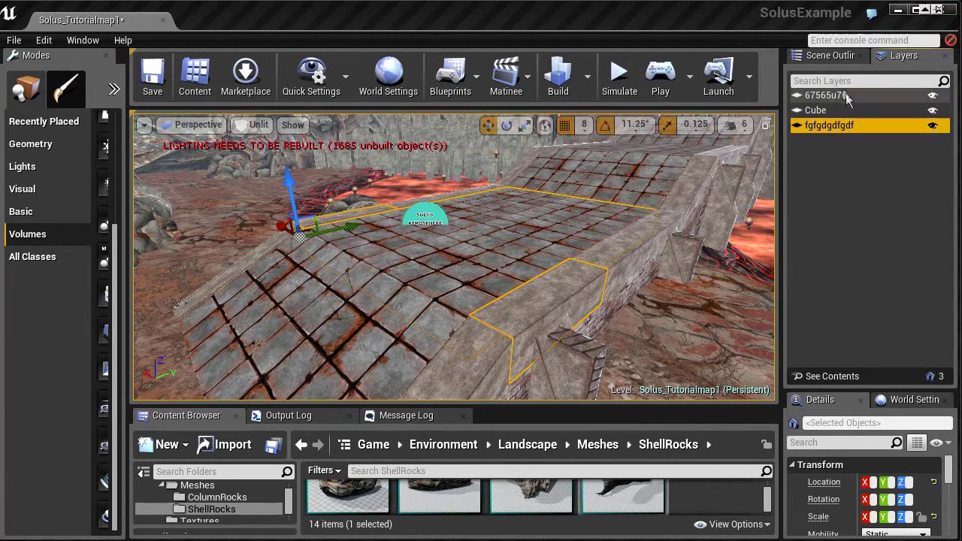
double_click(842, 90)
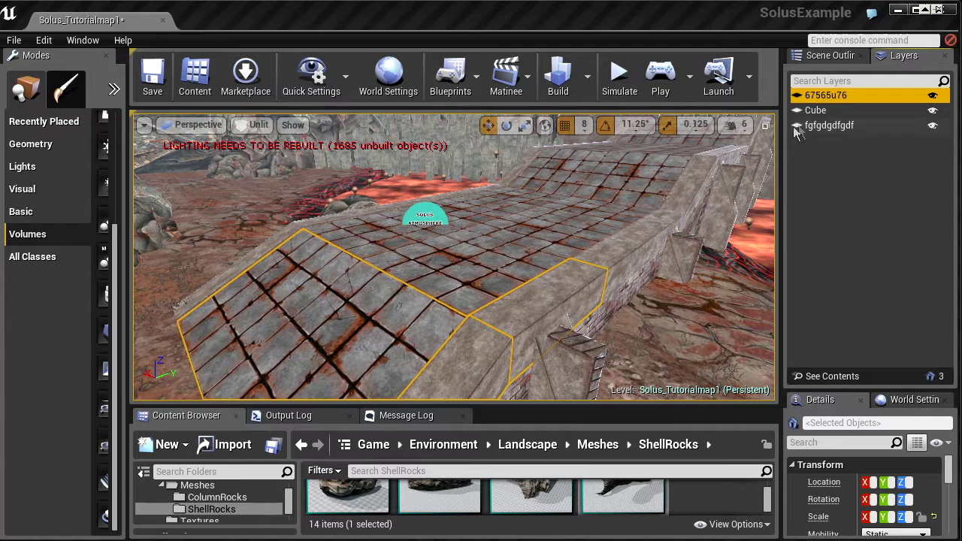
double_click(819, 125)
click(843, 96)
click(847, 128)
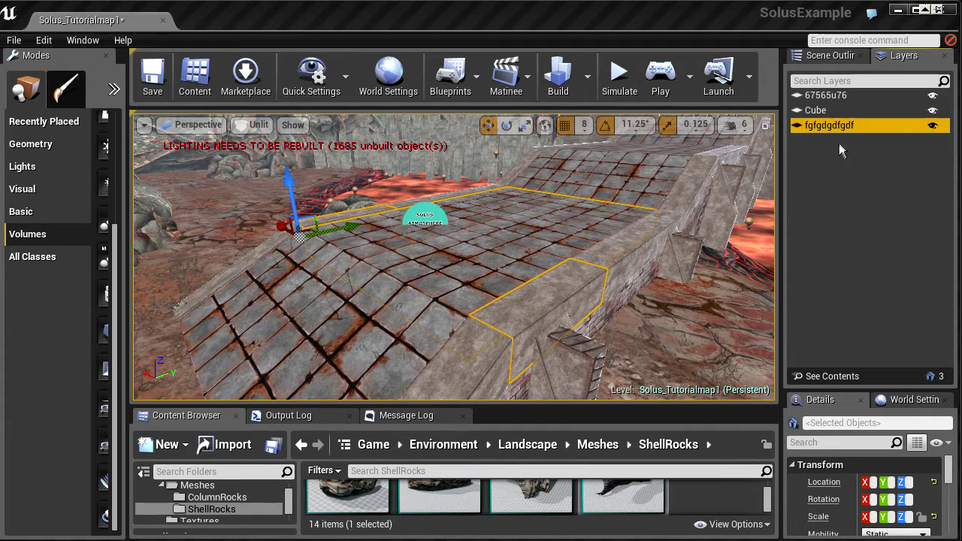
double_click(843, 98)
double_click(840, 128)
Deselect the layer entry and narrow the Layers and Details column to widen the viewport around the walkway
right_drag(706, 218, 707, 244)
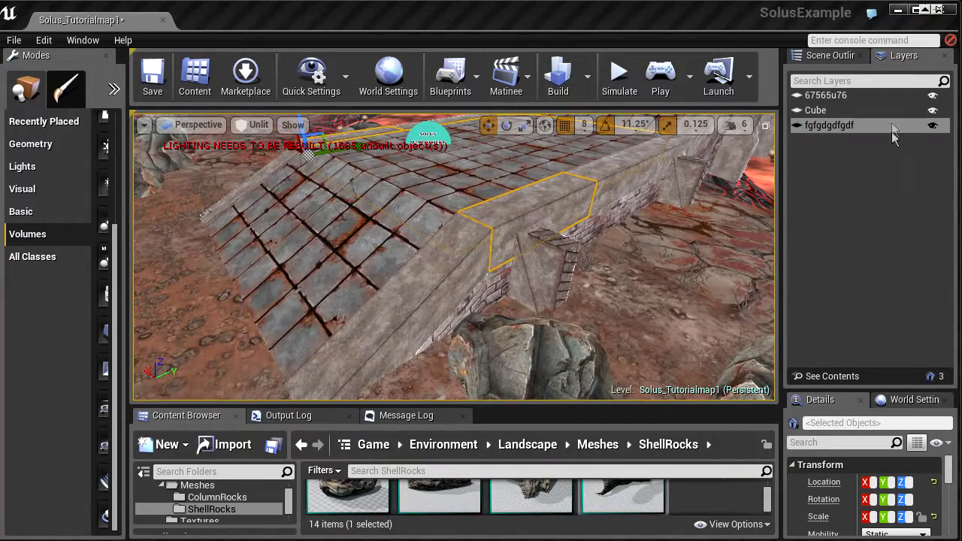
click(836, 158)
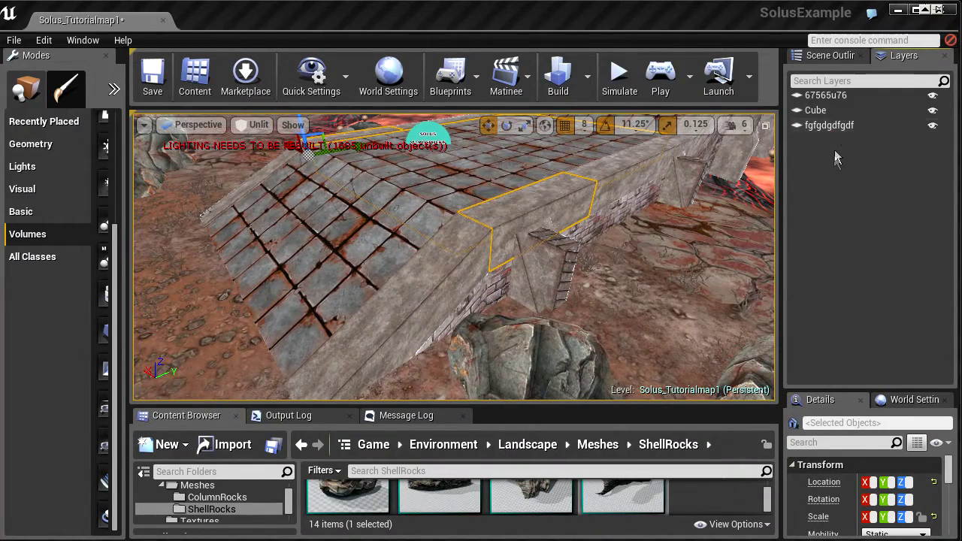
drag(783, 178, 833, 178)
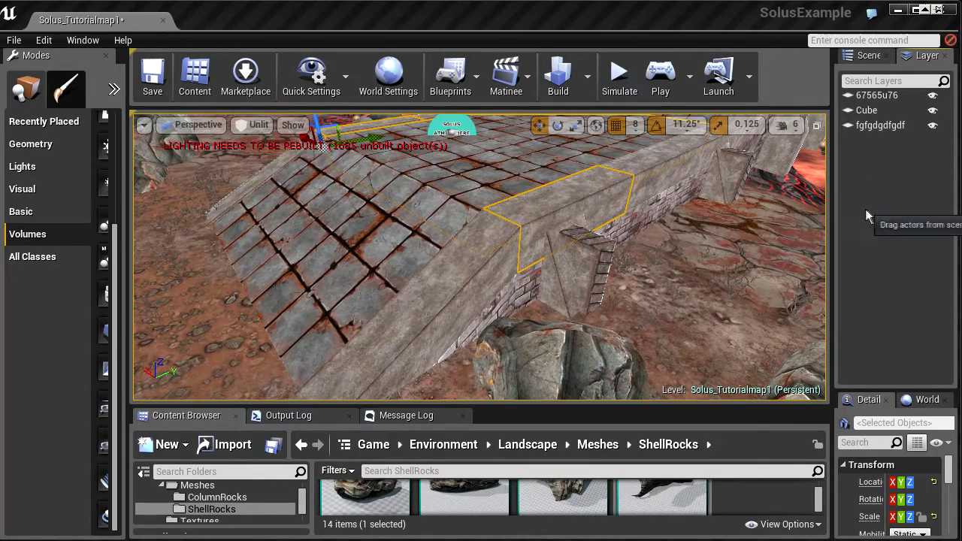
drag(833, 214, 853, 213)
right_drag(677, 241, 751, 166)
right_drag(756, 223, 737, 248)
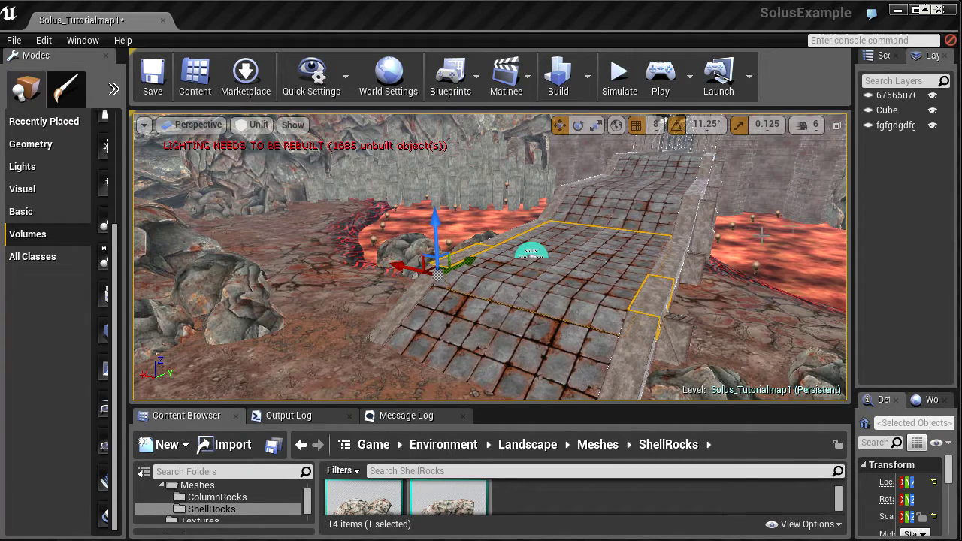
Widen the Layers and Details column slightly and select the shell rock set beside the walkway
drag(854, 154, 805, 163)
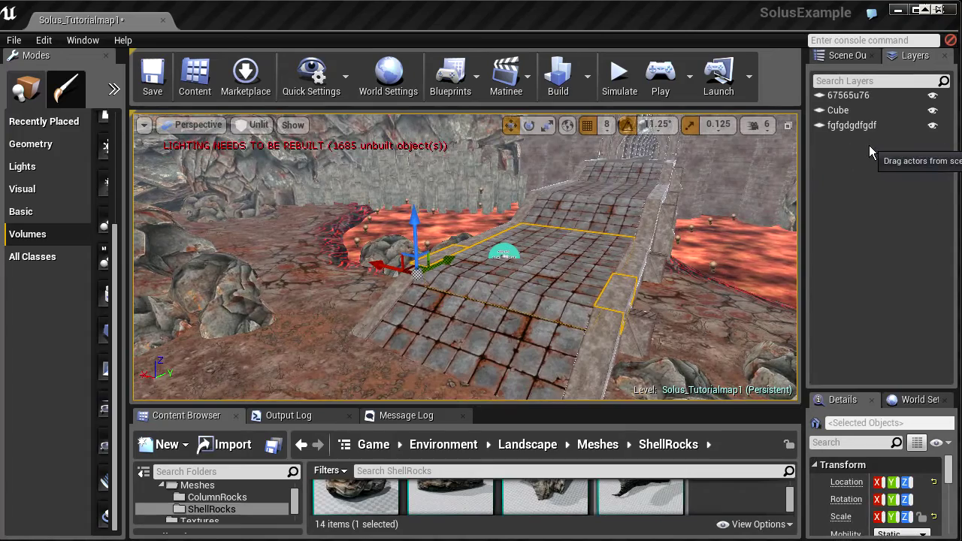
drag(805, 157, 828, 158)
mouse_move(768, 183)
right_down()
mouse_move(761, 153)
mouse_move(765, 192)
mouse_move(774, 193)
right_up()
key(s)
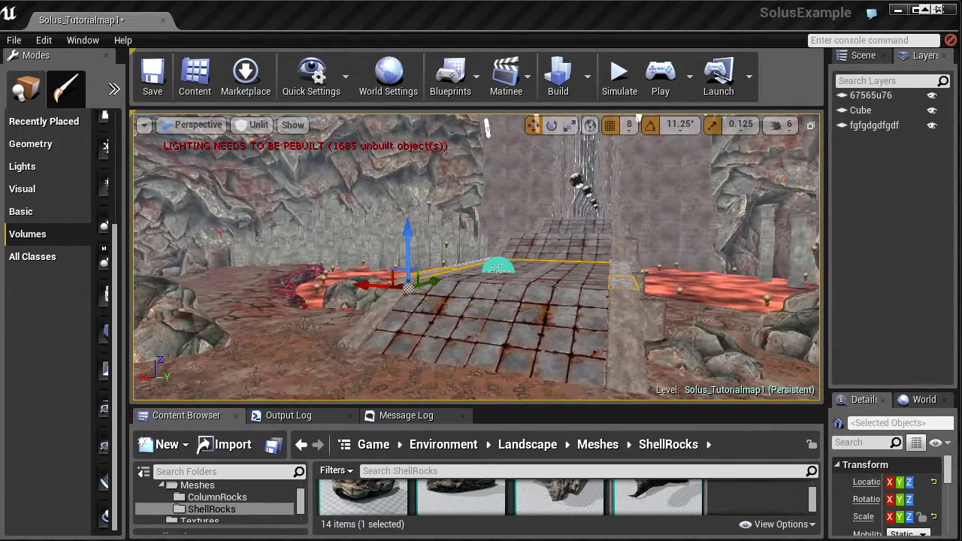
click(688, 339)
right_drag(689, 339, 693, 342)
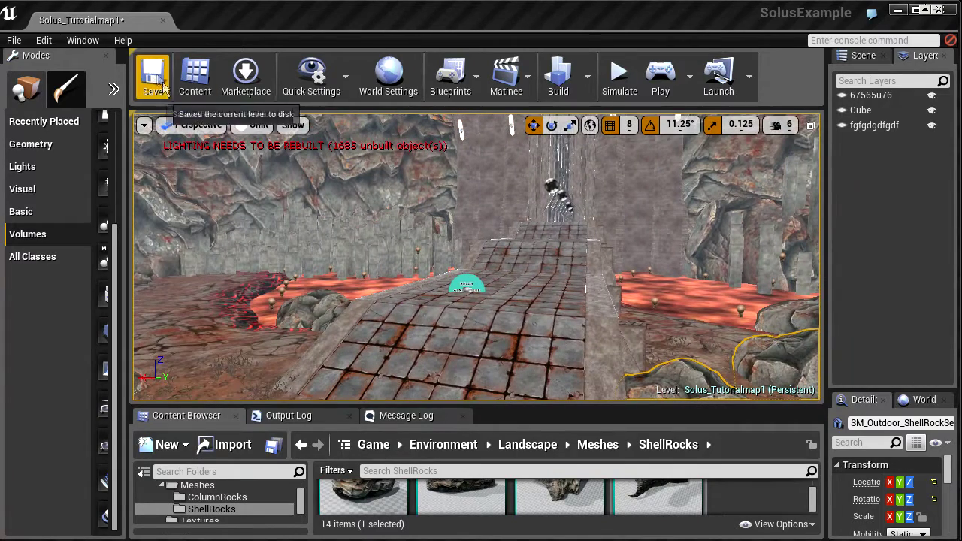
Open the Levels window, review its options for adding a level, and move the window aside
click(84, 43)
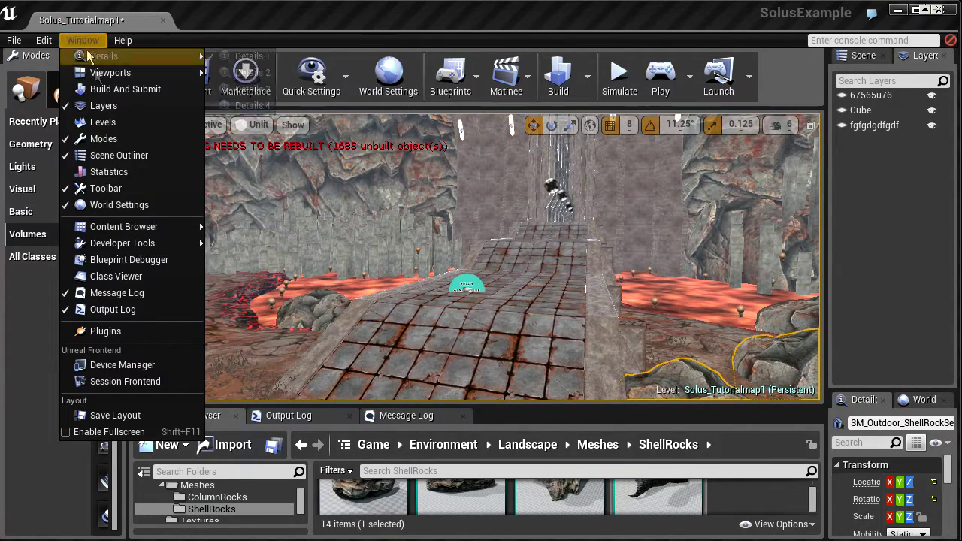
click(100, 125)
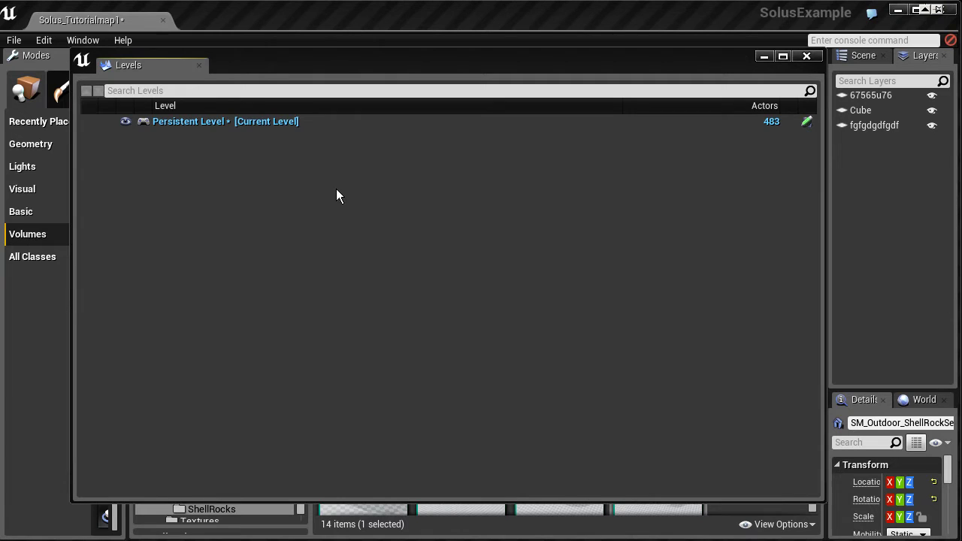
right_click(166, 156)
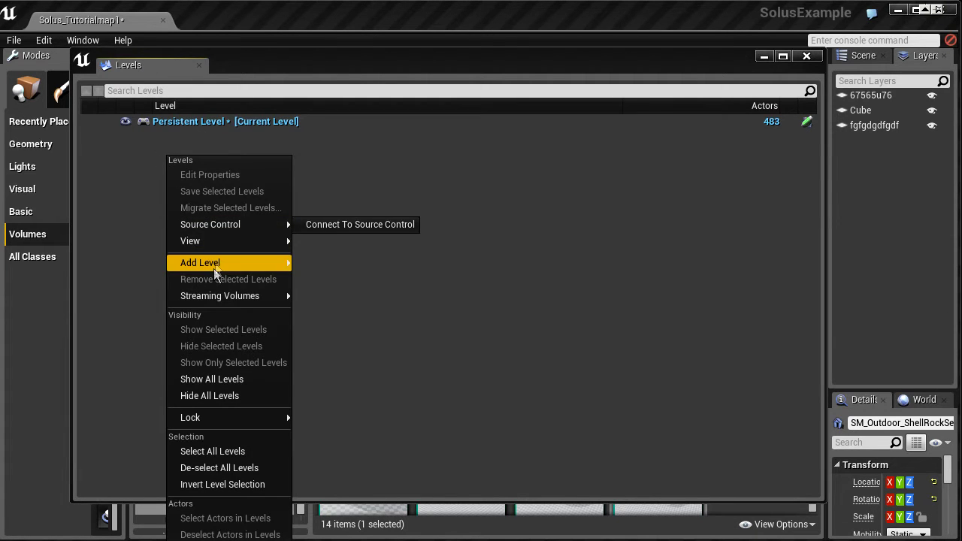
mouse_move(215, 262)
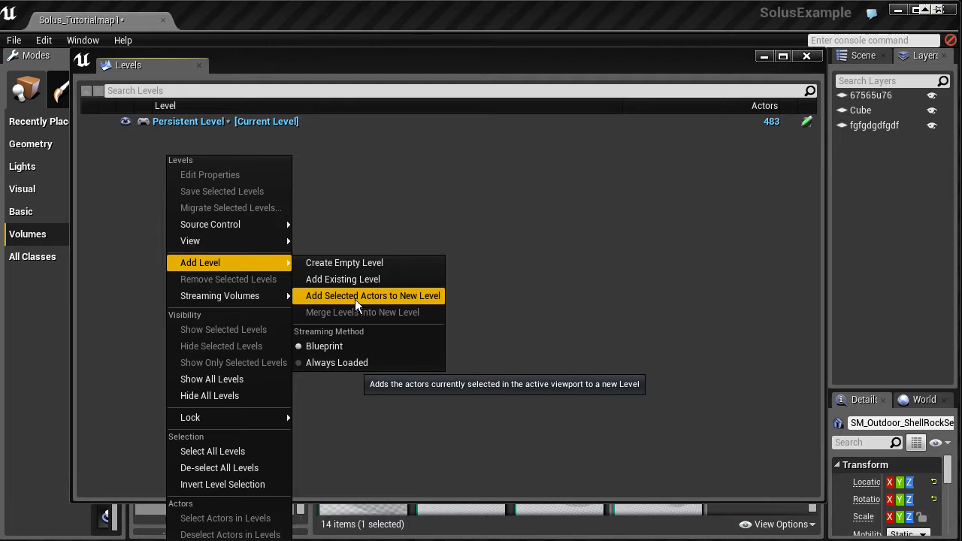
drag(350, 58, 242, 111)
Save the map and select the floor and wall pieces of the walkway's flat middle section
key(ctrl+s)
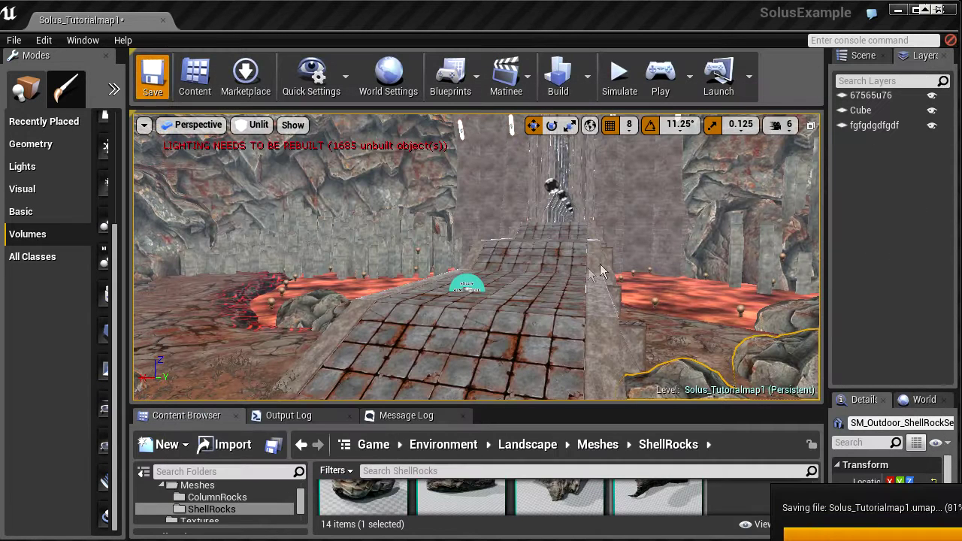
right_drag(592, 260, 592, 261)
click(485, 310)
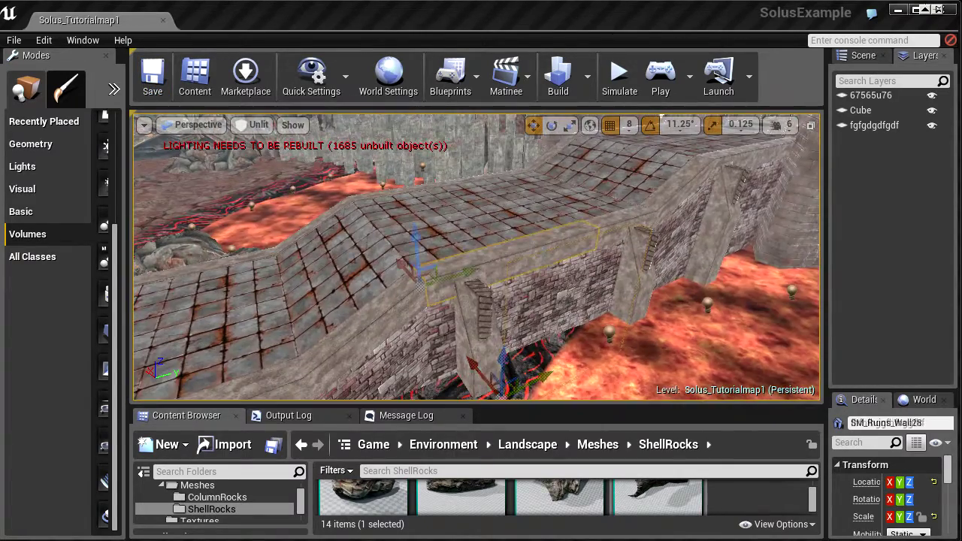
ctrl+click(422, 219)
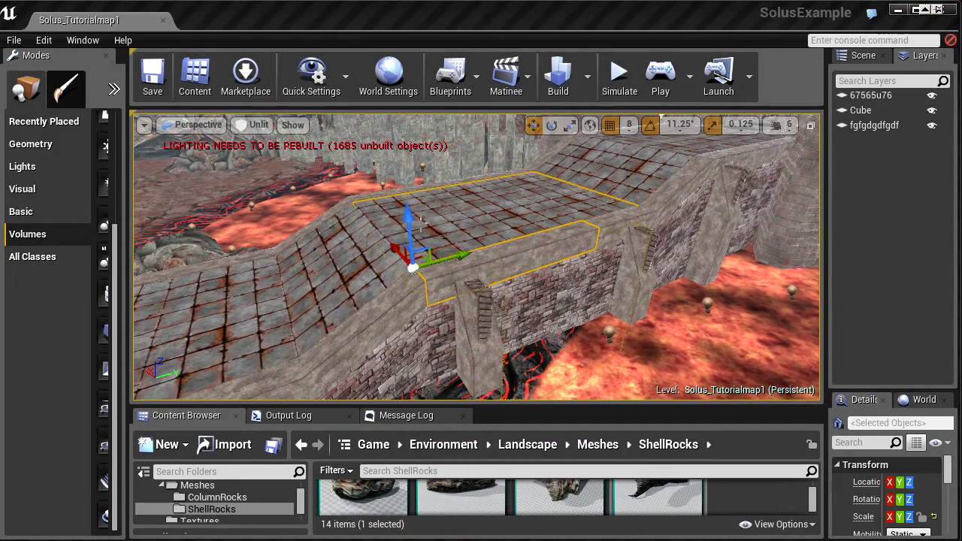
right_drag(590, 271, 590, 271)
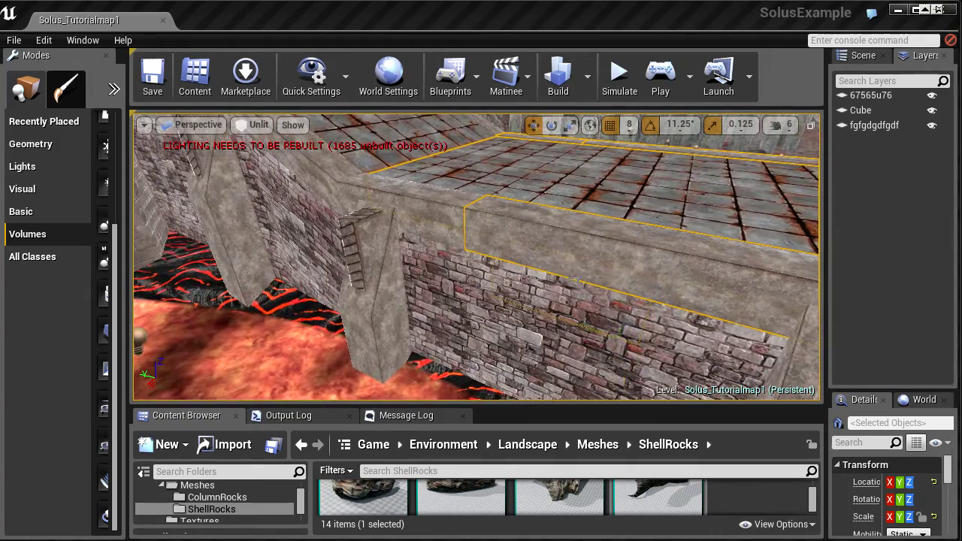
right_drag(590, 270, 590, 271)
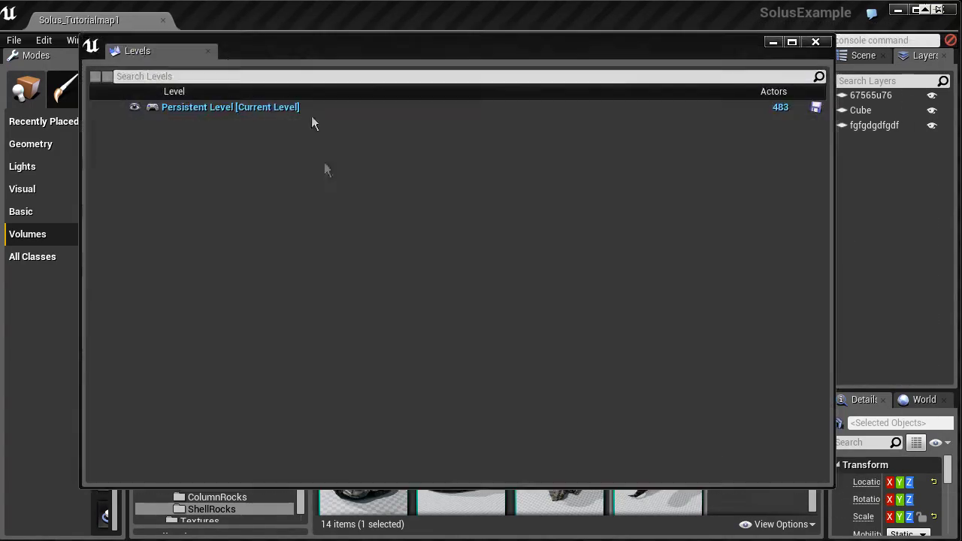
Add the selected walkway actors to a new level named Solus_streamingtest, accepting deletion of the referenced actor
right_click(280, 131)
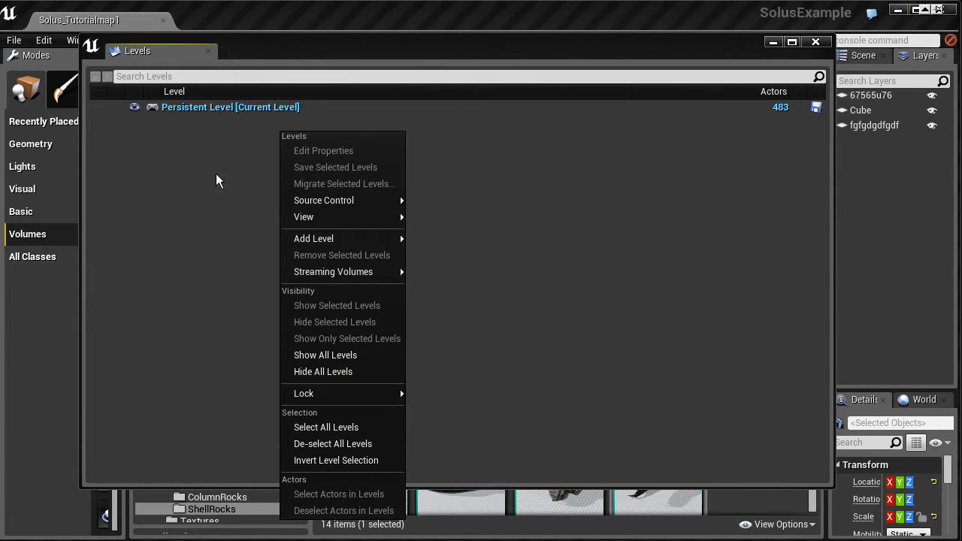
right_click(167, 132)
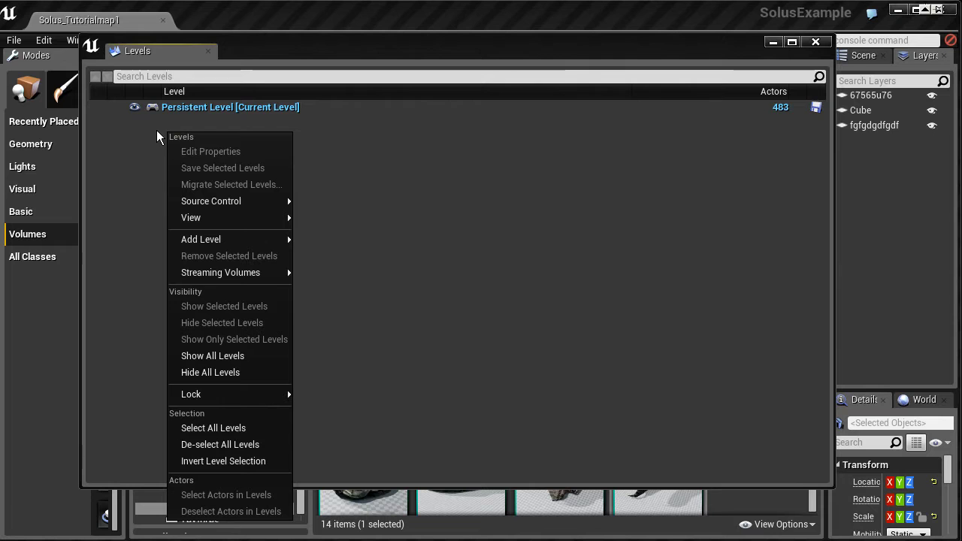
mouse_move(225, 241)
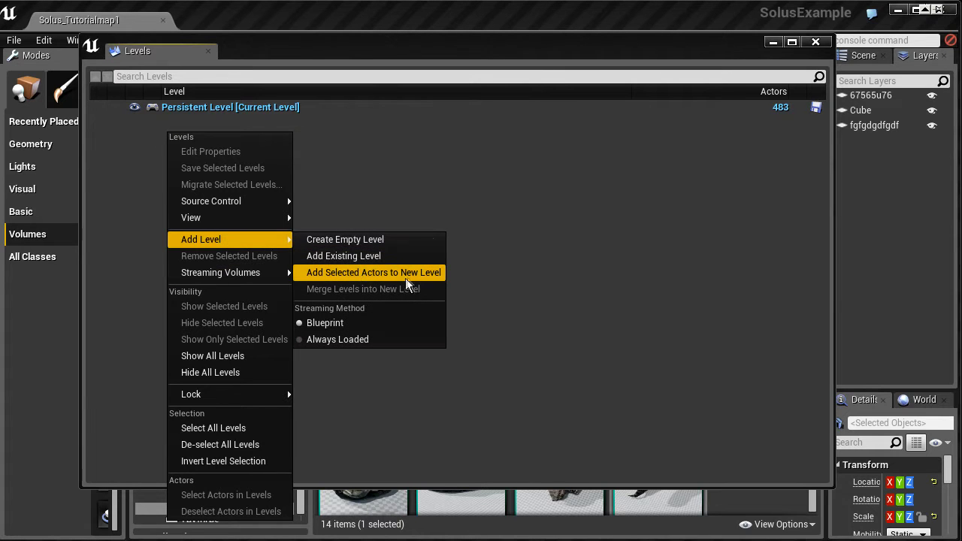
click(356, 271)
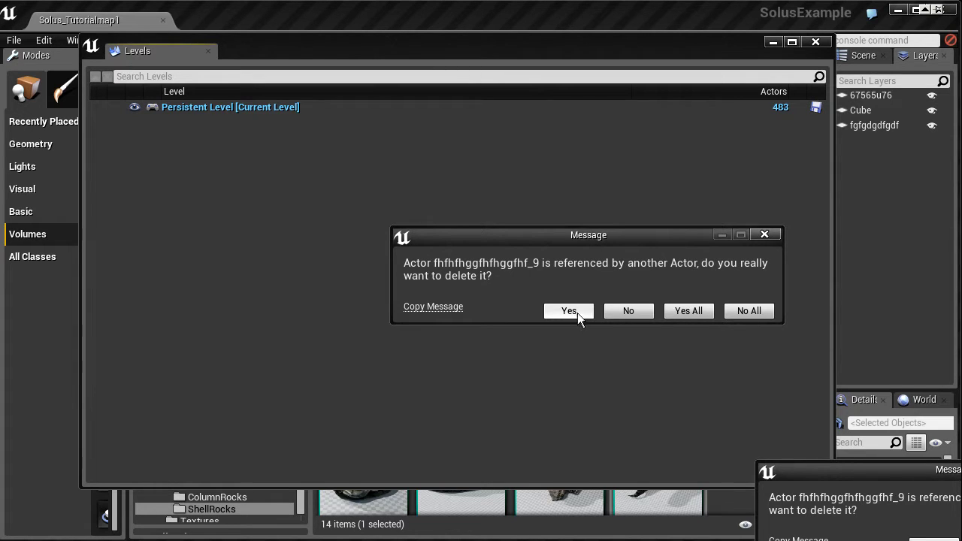
click(571, 311)
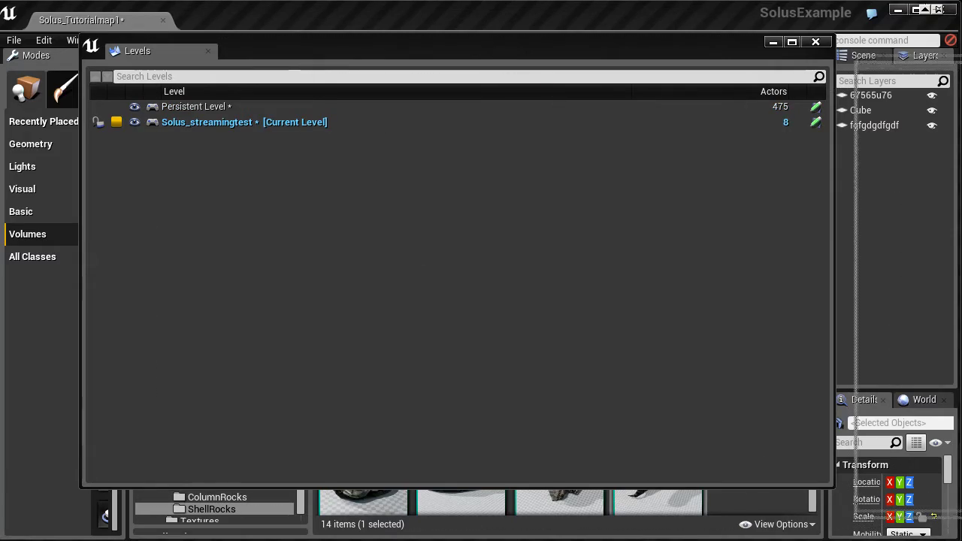
Place the Levels window beside the walkway view, and hide and show Solus_streamingtest to check which parts it contains
drag(942, 62, 828, 49)
mouse_move(481, 255)
right_down()
mouse_move(458, 259)
mouse_move(511, 271)
mouse_move(465, 263)
mouse_move(500, 260)
right_up()
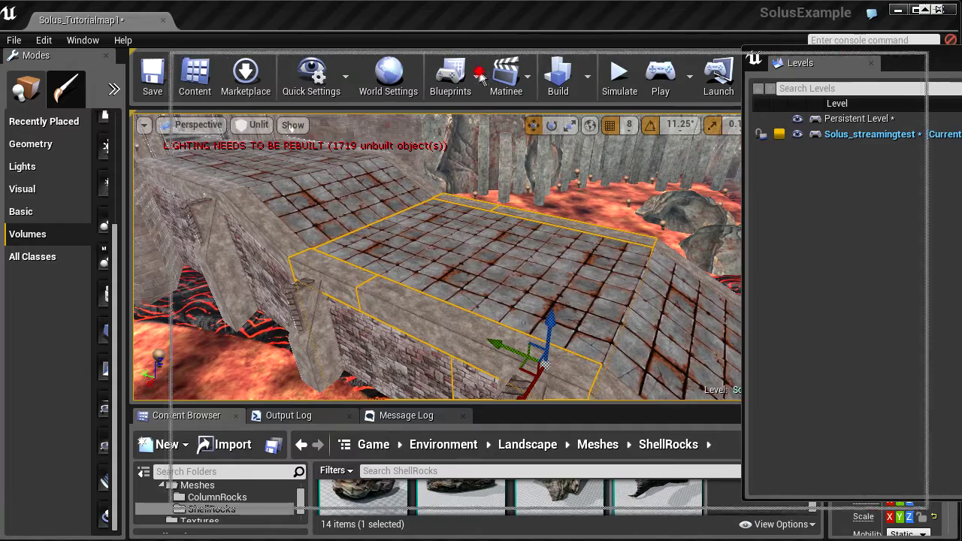
click(415, 75)
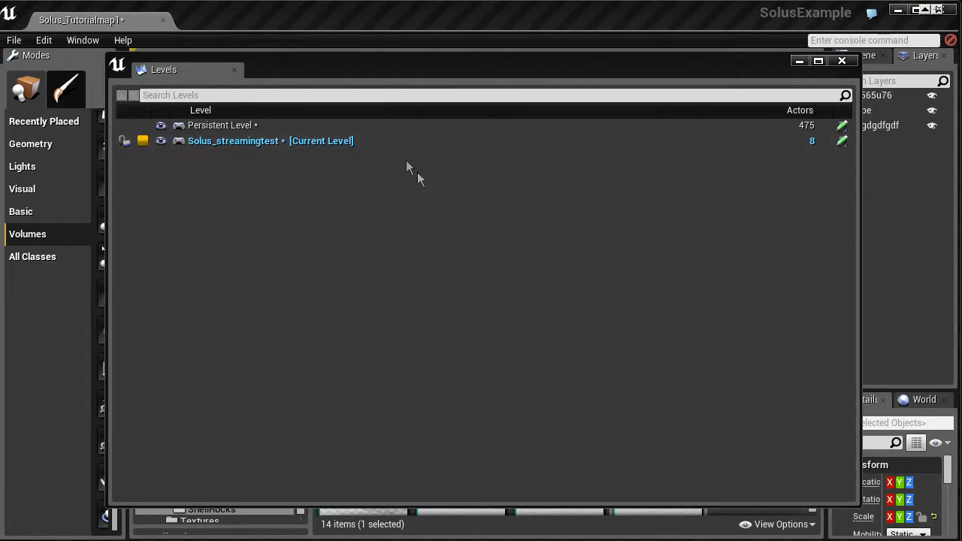
drag(288, 82, 702, 75)
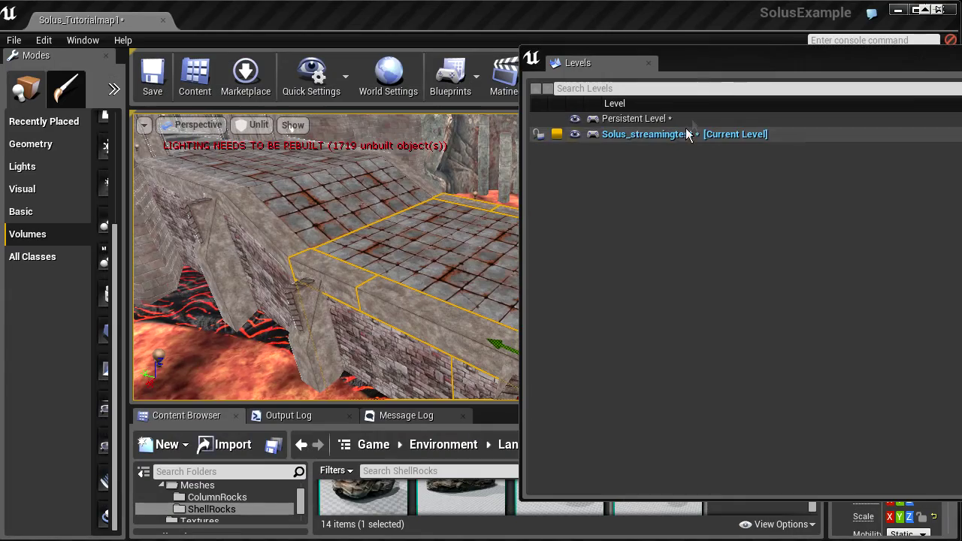
click(575, 134)
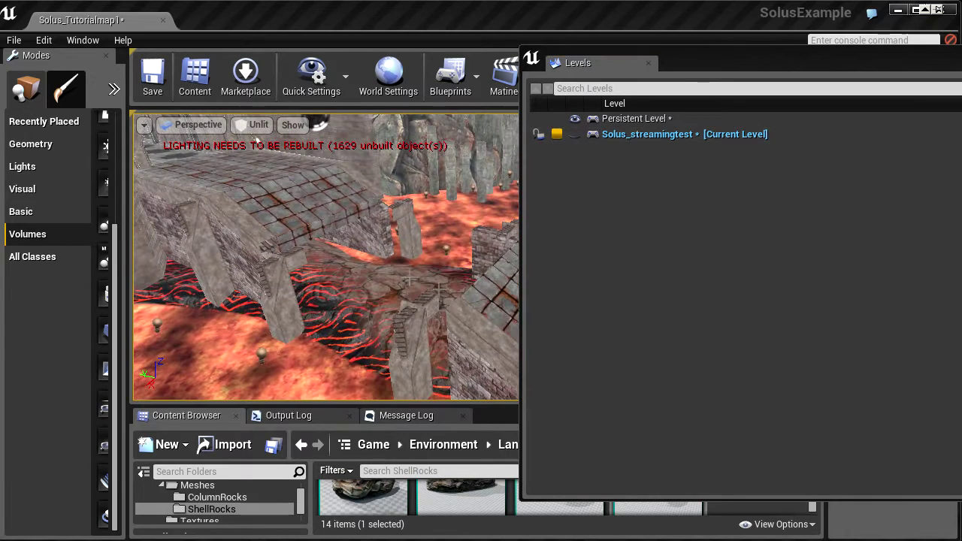
click(574, 134)
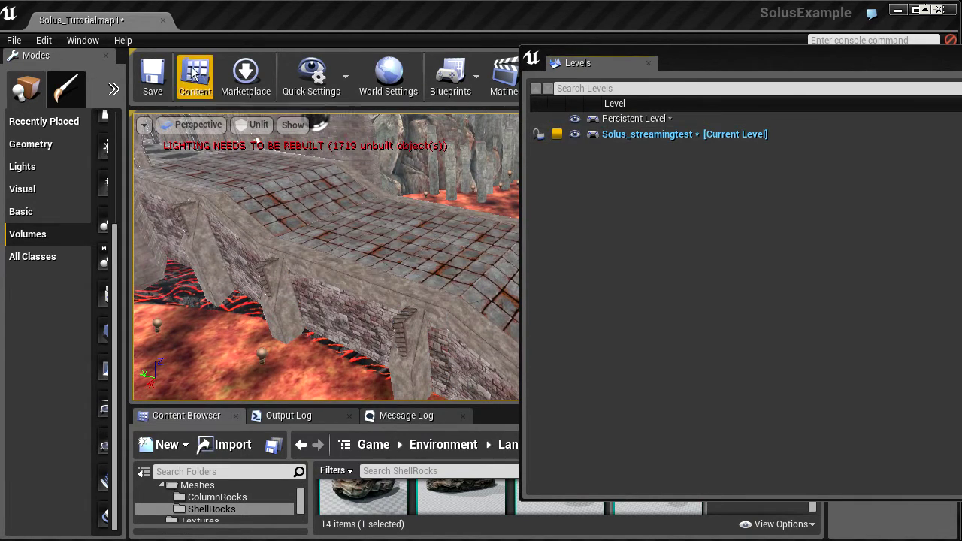
Save the streaming level and open Solus_streamingtest.umap, saving the pending Solus_Tutorialmap1 and material changes
click(615, 135)
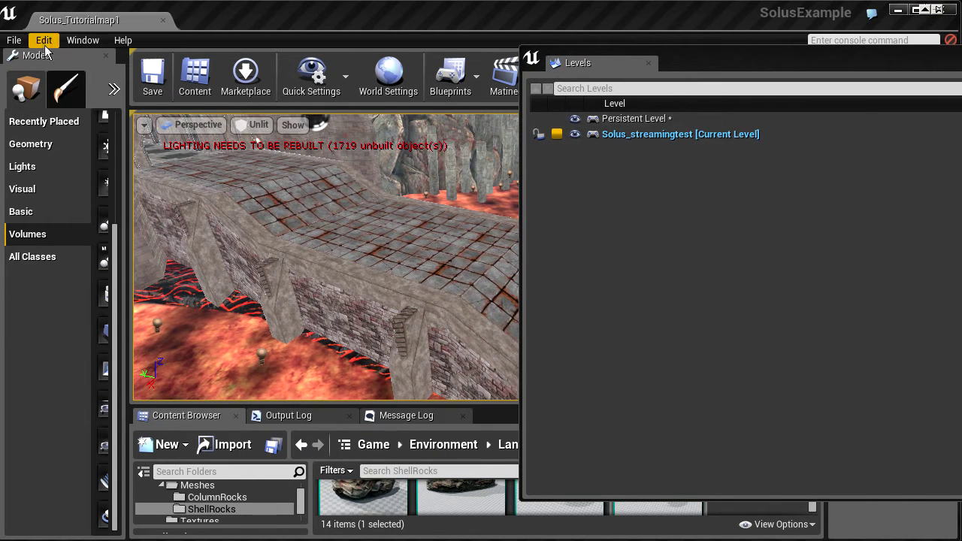
click(15, 39)
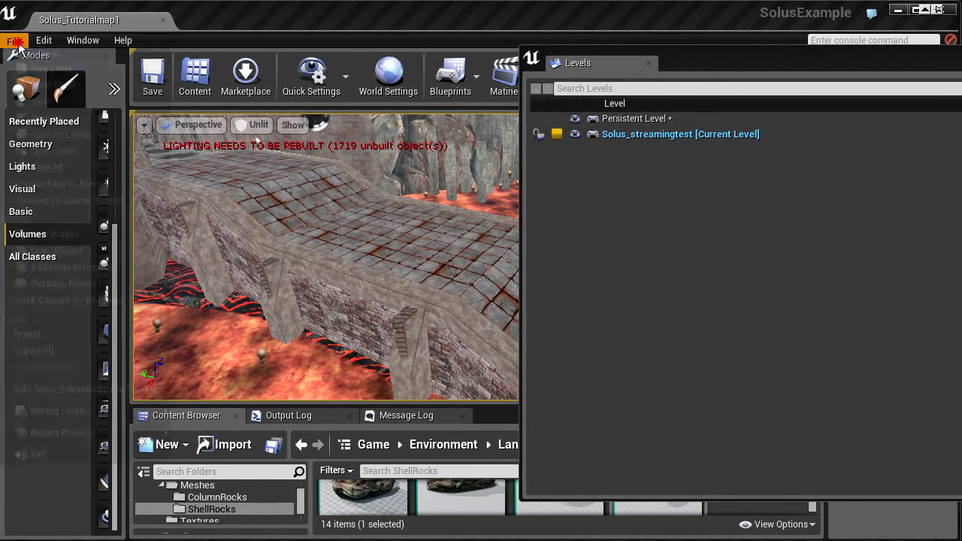
click(56, 87)
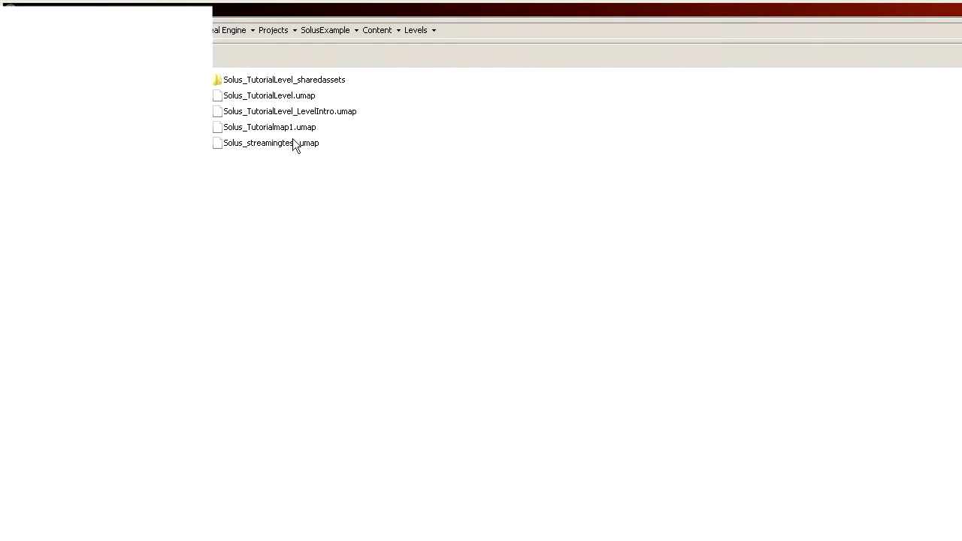
double_click(270, 143)
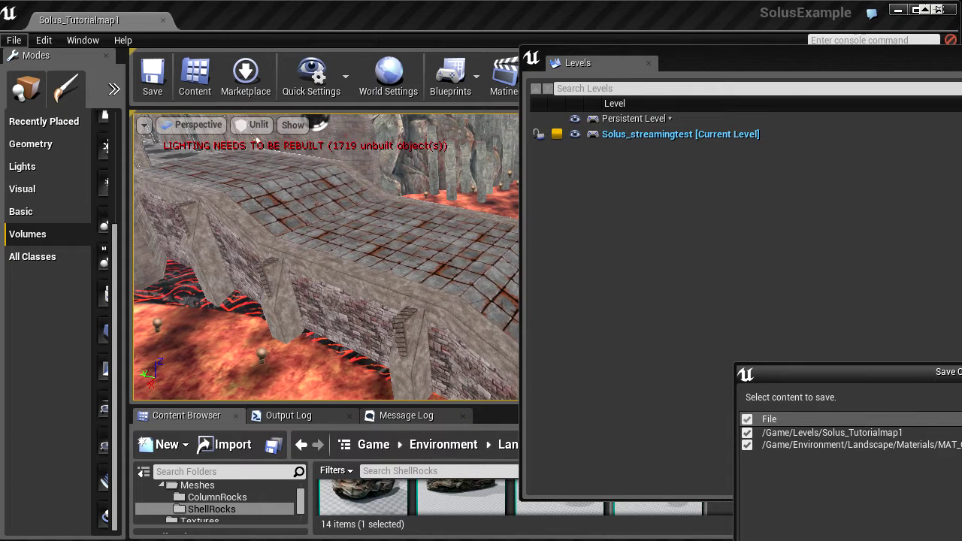
key(Return)
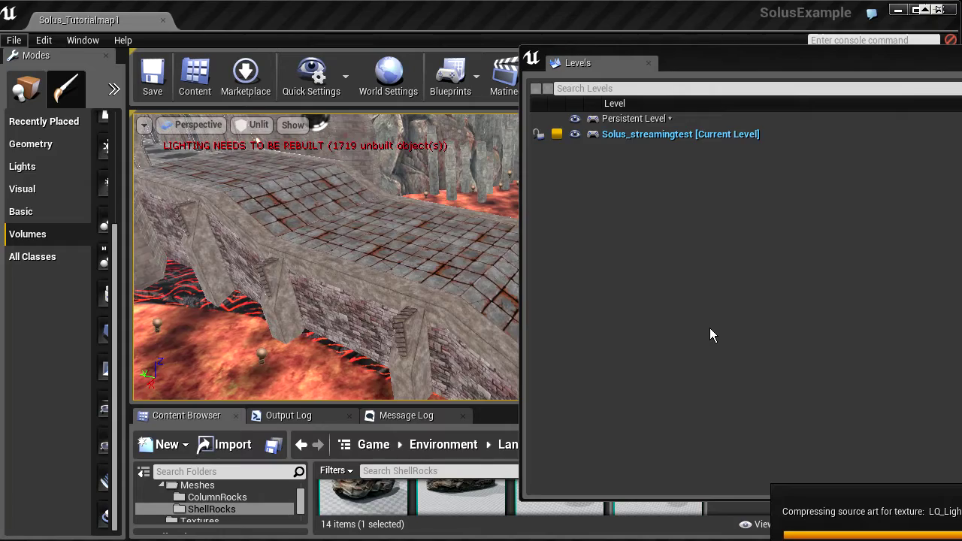
Apply the second material in the Environment/Landscape/Materials folder to the walkway section's tiled floor and save the level
key(w)
right_drag(477, 257, 616, 256)
click(586, 255)
click(368, 294)
key(f)
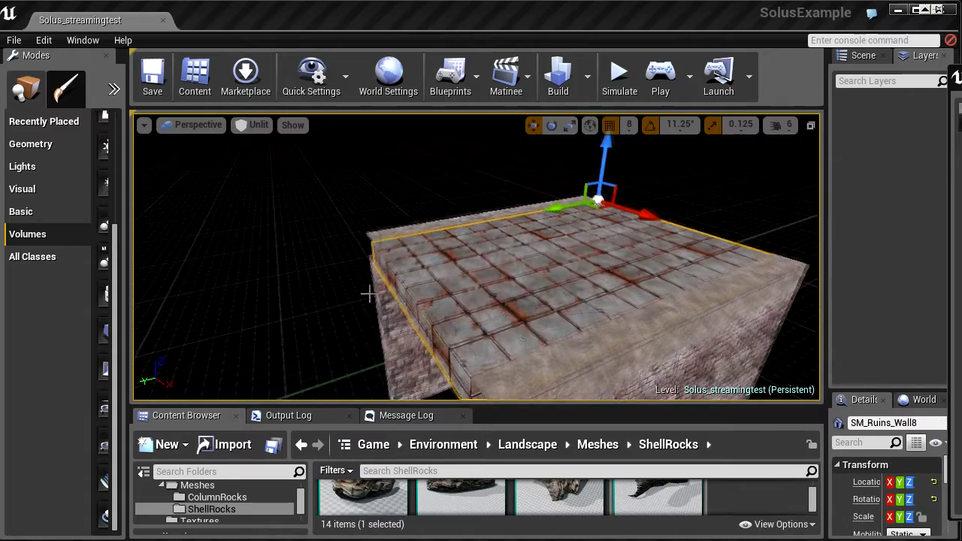
mouse_move(481, 301)
right_down()
mouse_move(458, 297)
mouse_move(476, 303)
right_up()
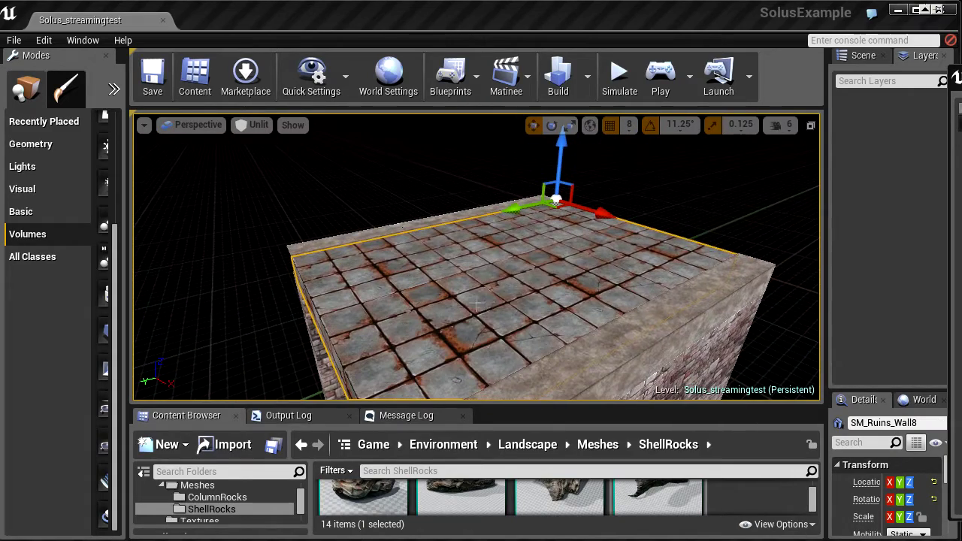
right_drag(552, 303, 513, 267)
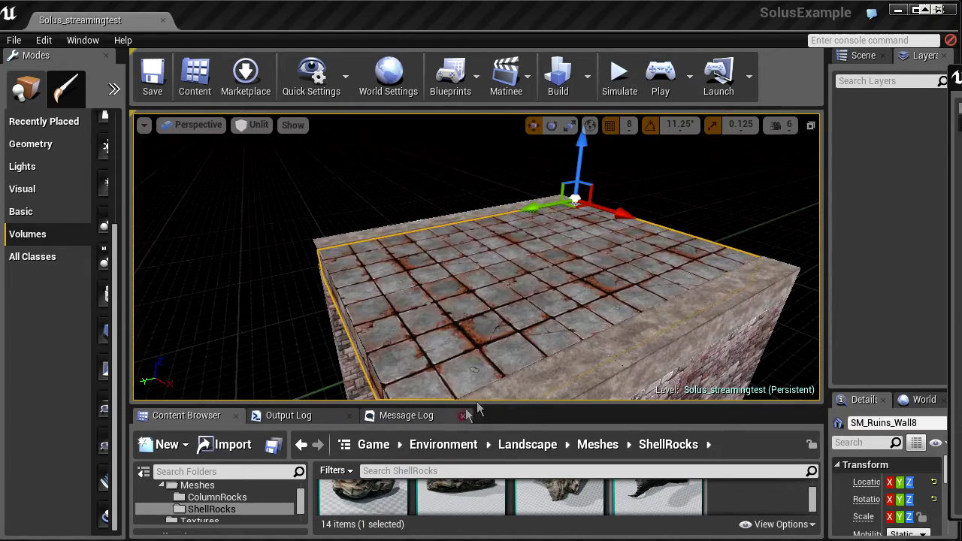
drag(505, 404, 496, 177)
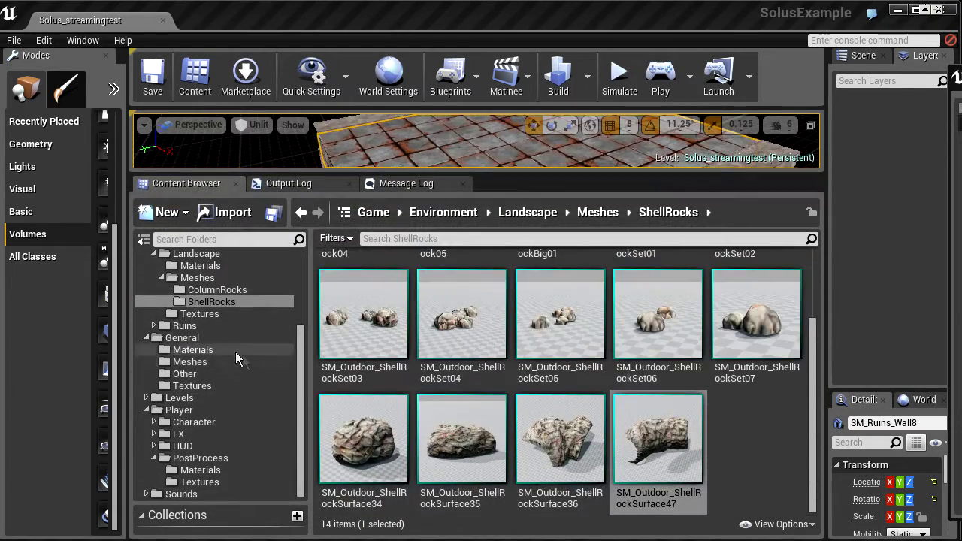
click(233, 350)
scroll(221, 385, up, 3)
click(200, 338)
click(465, 301)
drag(464, 301, 521, 384)
click(152, 75)
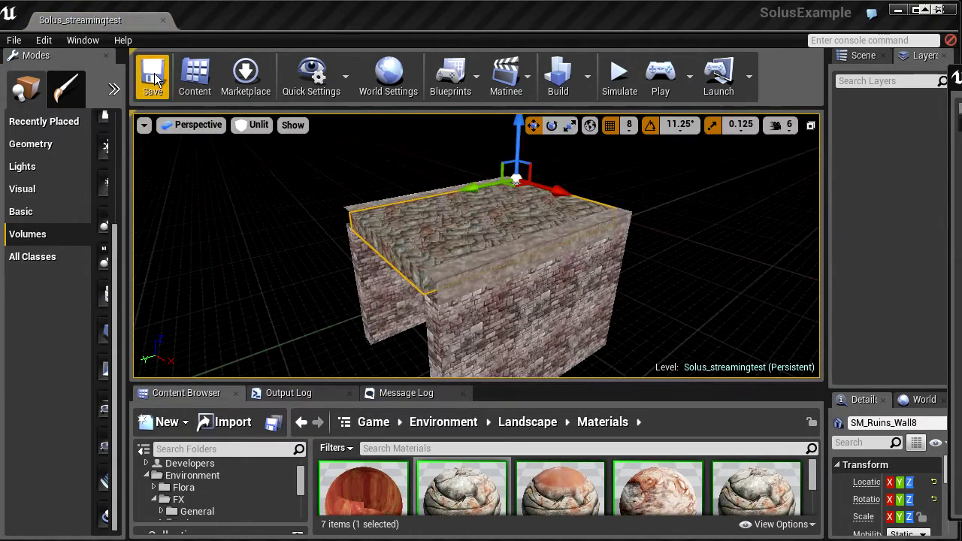
Reopen the recent level Solus_Tutorialmap1 and inspect the walkway's middle section and its level list
click(21, 41)
mouse_move(117, 412)
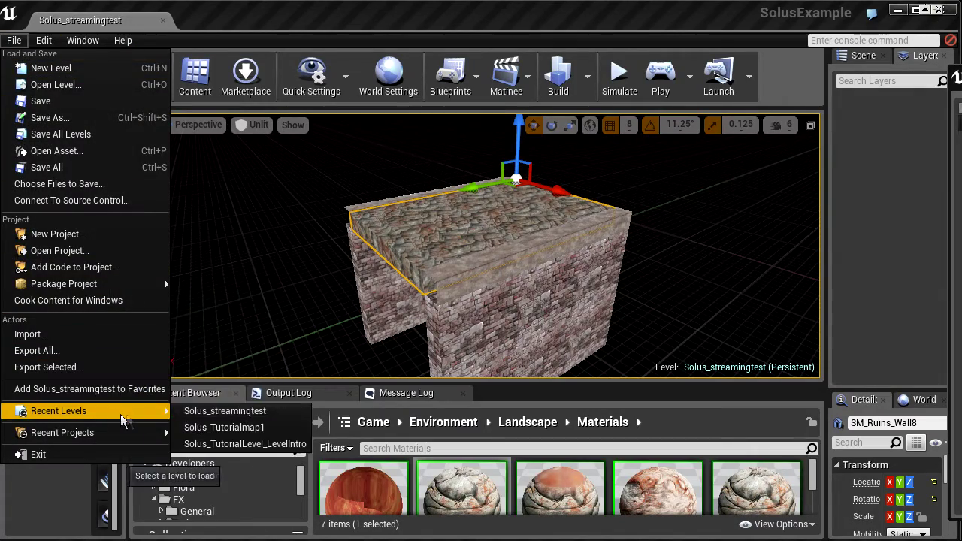
click(226, 427)
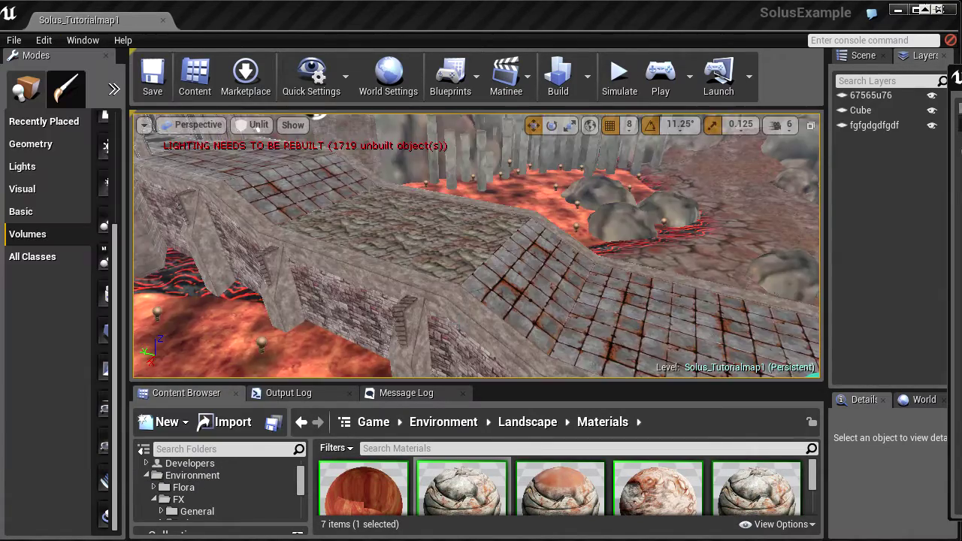
mouse_move(477, 247)
right_down()
mouse_move(496, 248)
mouse_move(474, 252)
mouse_move(492, 249)
mouse_move(470, 237)
right_up()
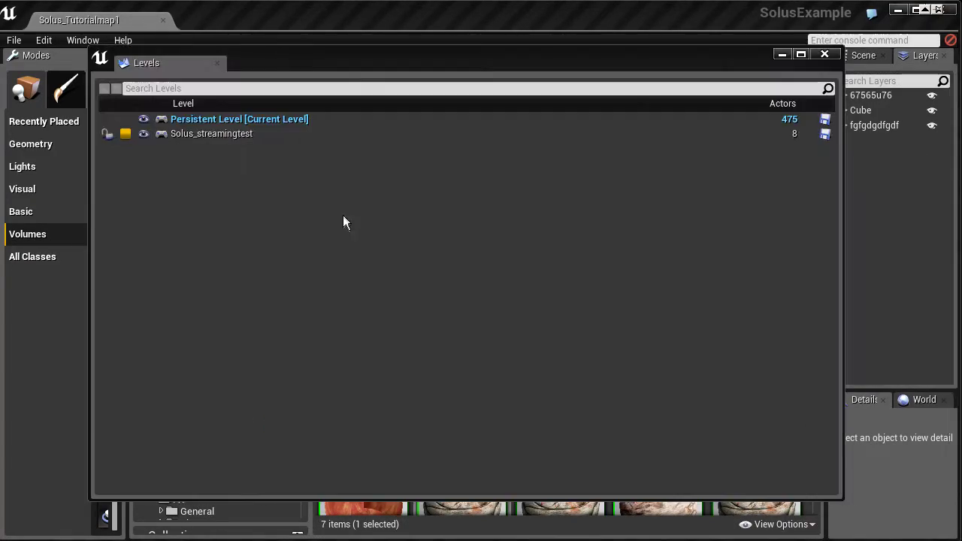
Check the streaming method options available for Solus_streamingtest and move the Levels window out of the way
right_click(225, 134)
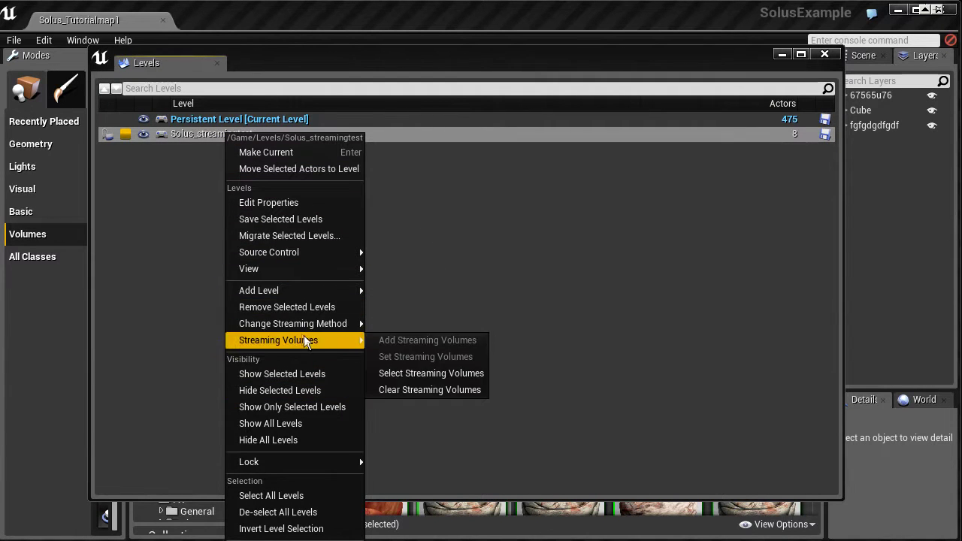
mouse_move(288, 324)
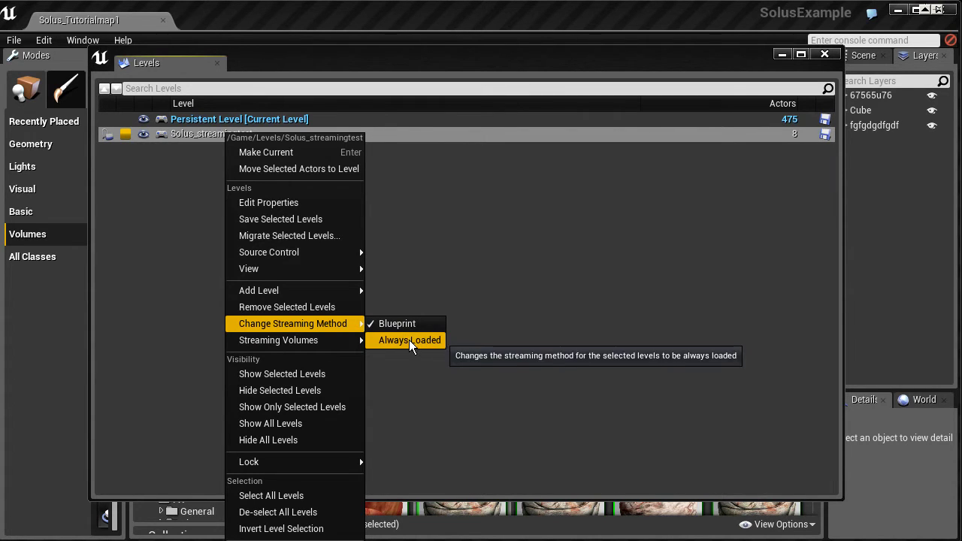
drag(372, 65, 961, 169)
Play-test the level from the tiled walkway in the viewport and stop the session
right_drag(496, 263, 364, 259)
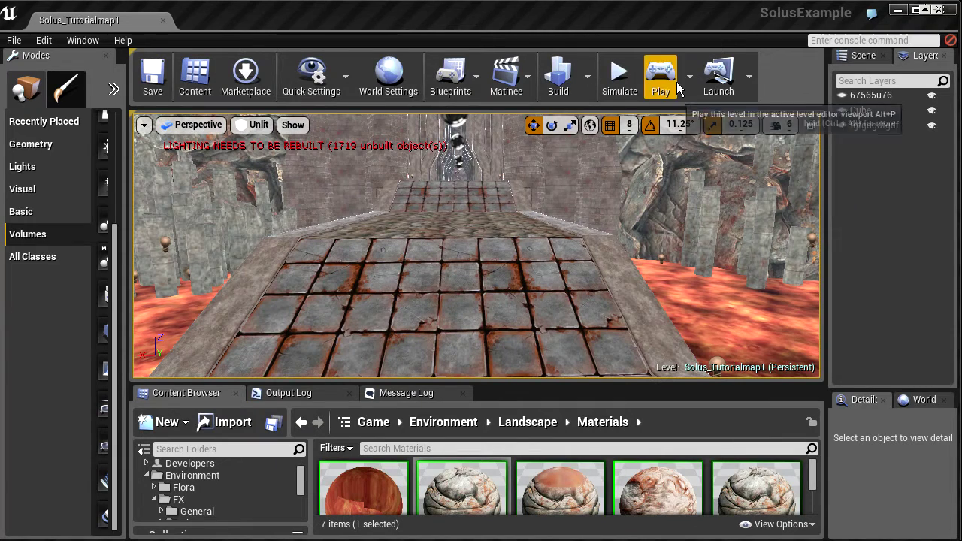
right_drag(290, 245, 292, 245)
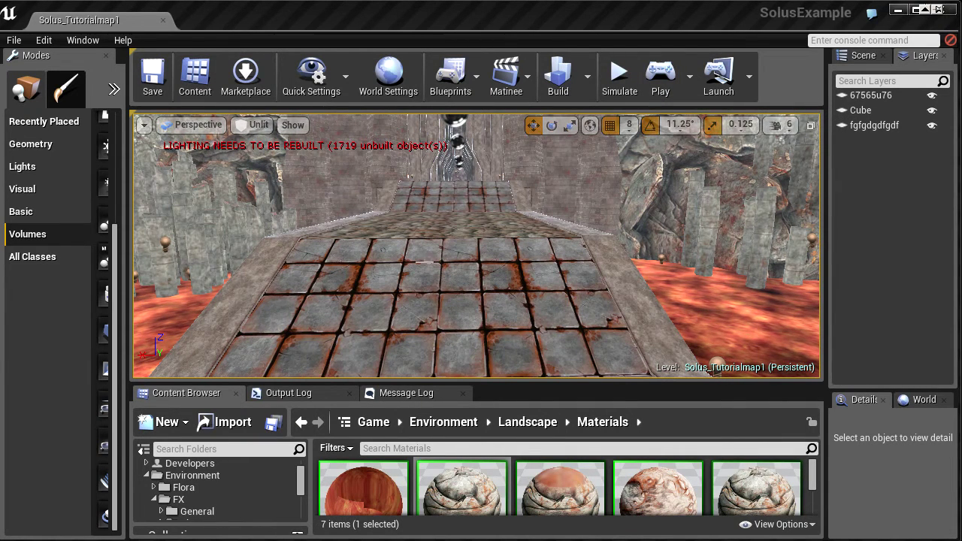
click(659, 75)
click(433, 259)
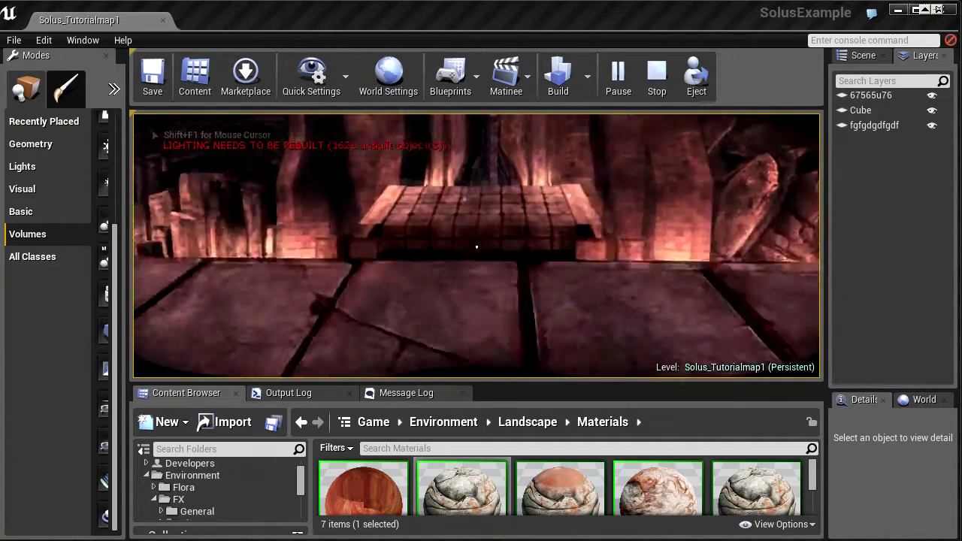
key(Escape)
Bring up the Levels window, change the streaming method of Solus_streamingtest to Always Loaded, and clear the window from view
click(267, 144)
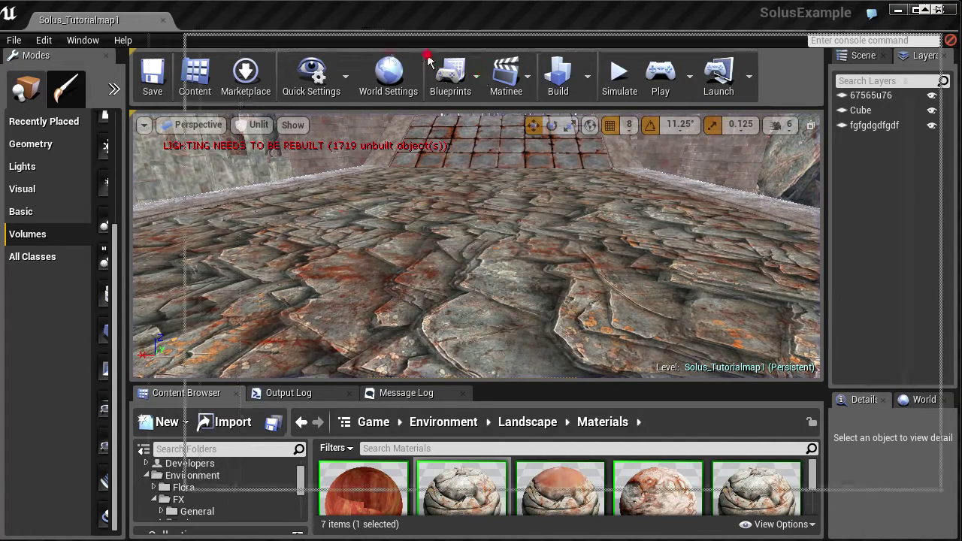
right_click(242, 119)
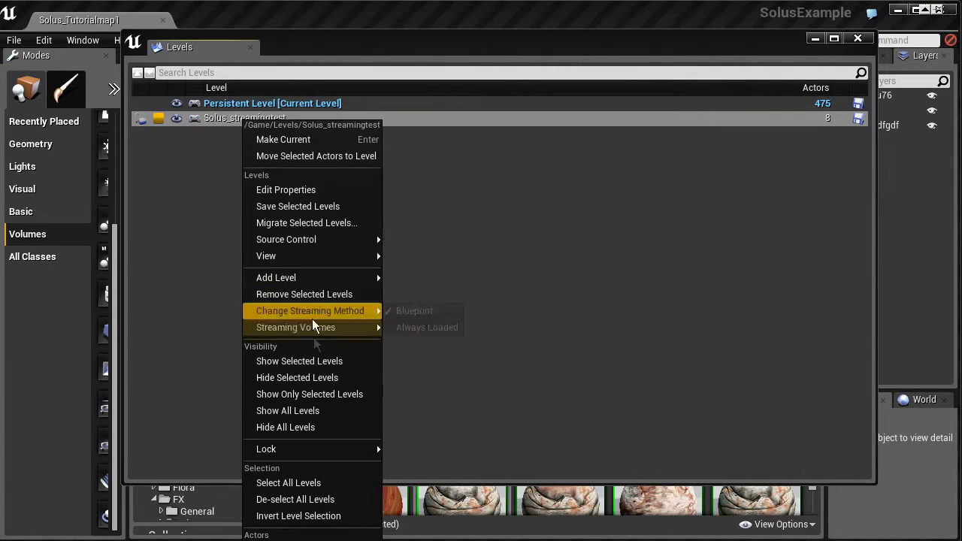
mouse_move(312, 314)
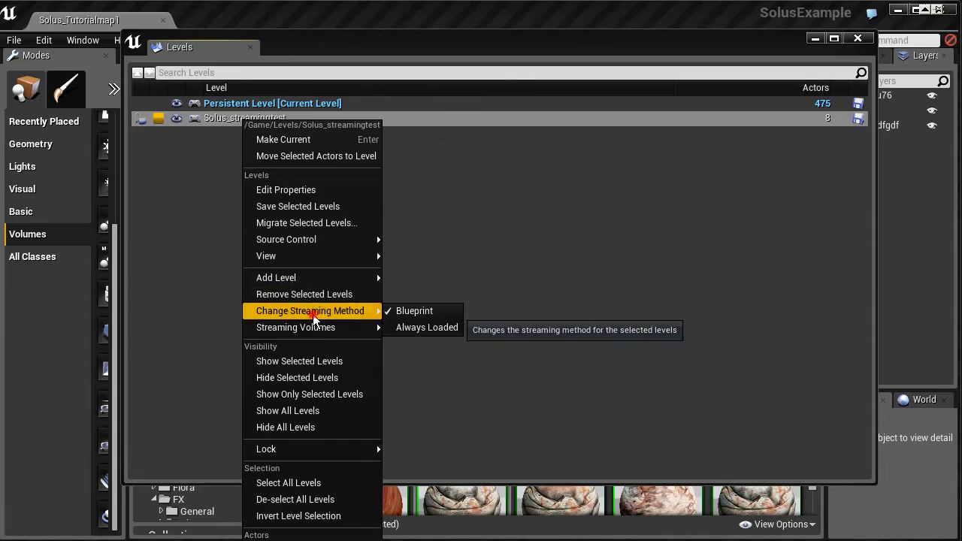
click(432, 325)
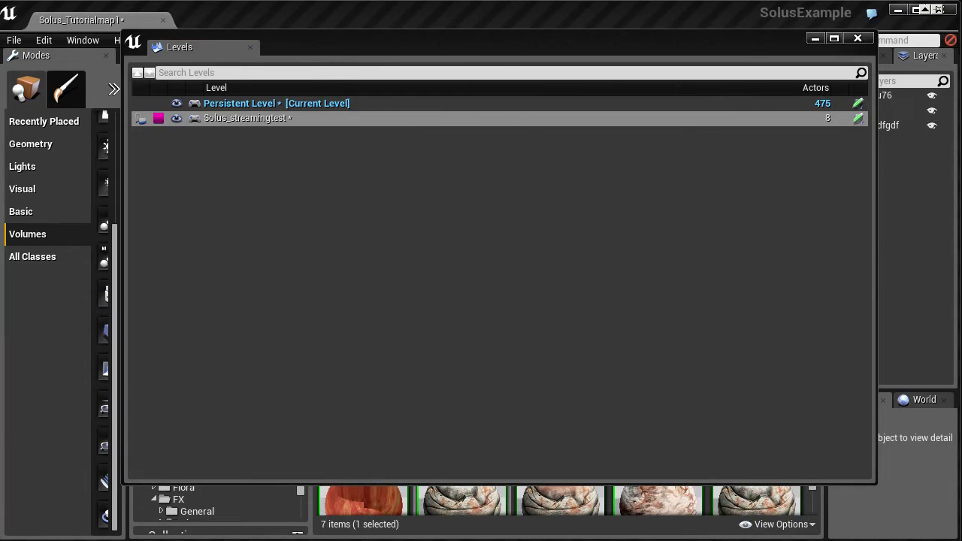
click(858, 38)
Look over the walkway, lava and rock walls, recheck the level list, and place the Levels window aside
right_drag(571, 240, 549, 241)
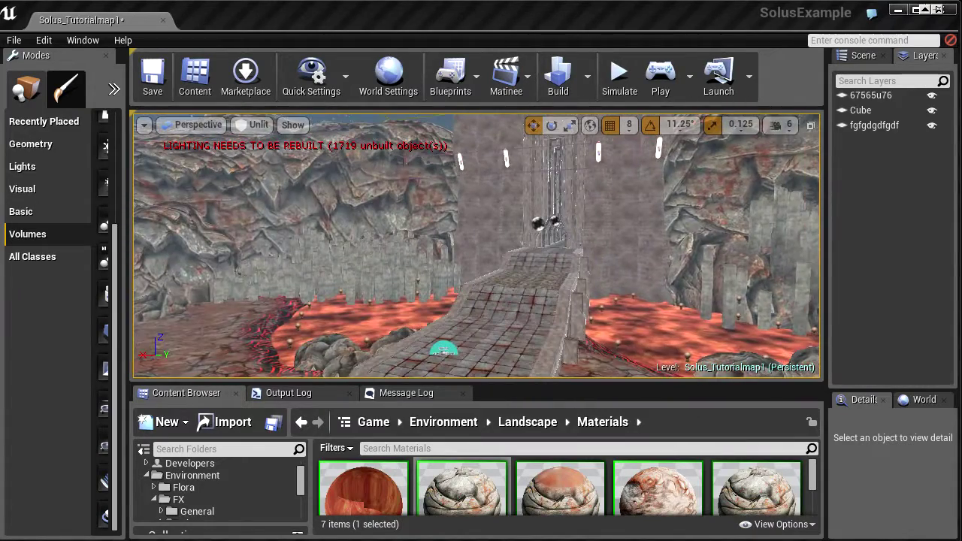
key(w)
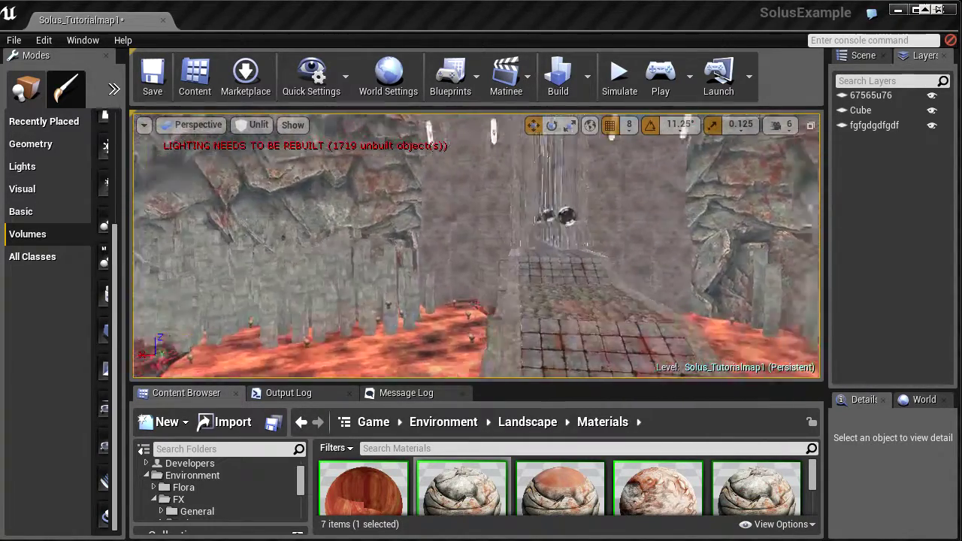
key(s)
drag(961, 69, 395, 50)
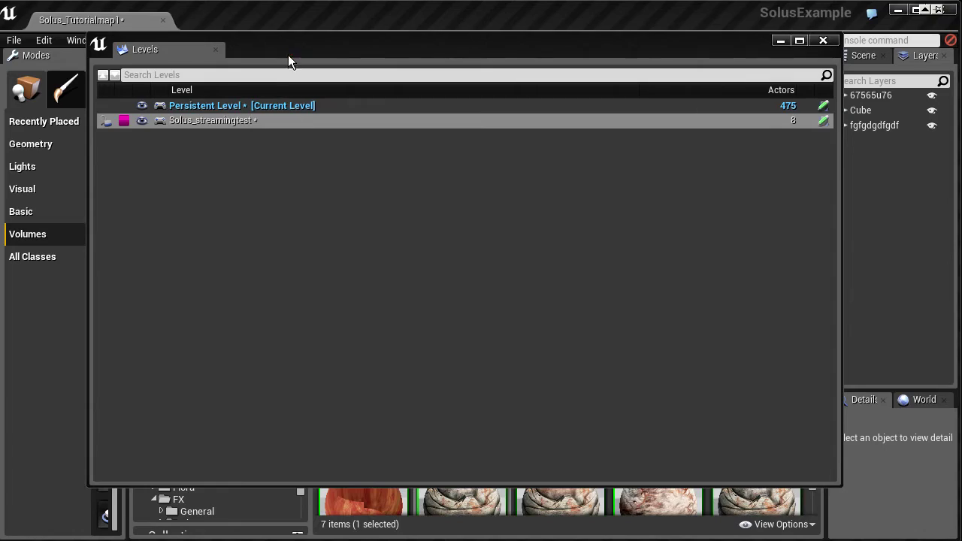
drag(826, 68, 961, 65)
right_drag(621, 178, 725, 188)
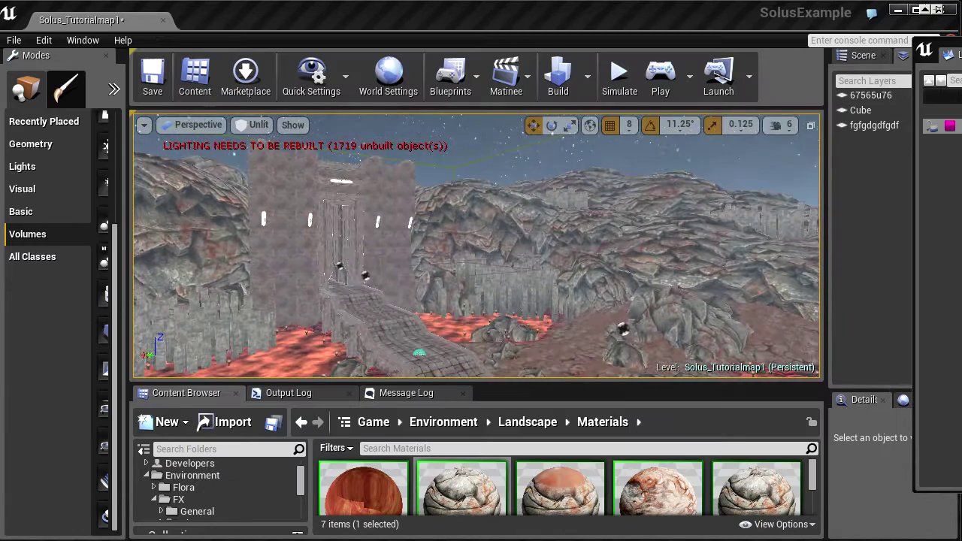
Select a wall piece of the gate and the outsidelampspot light, and examine the light's cone over the walkway
click(509, 227)
click(274, 201)
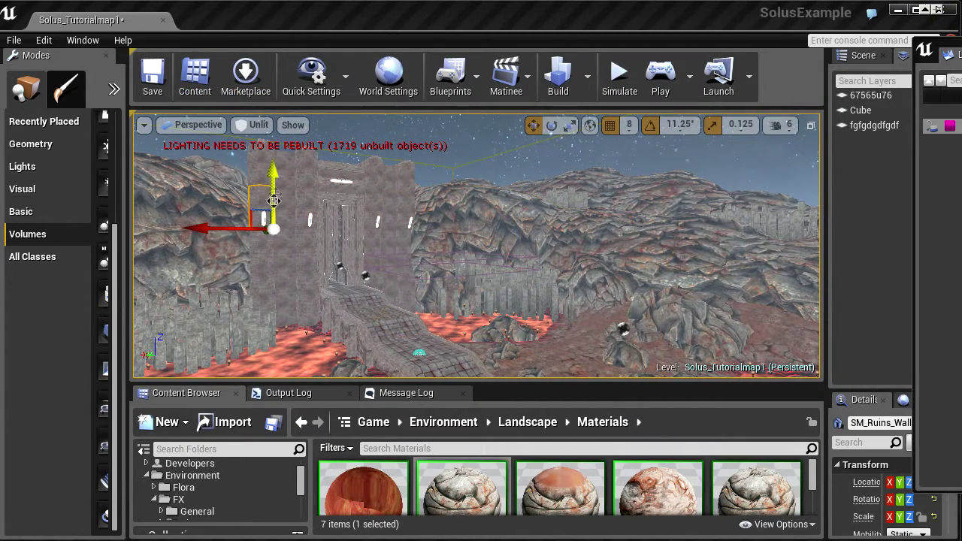
key(w)
mouse_move(490, 259)
right_down()
mouse_move(474, 259)
mouse_move(506, 254)
mouse_move(492, 256)
mouse_move(505, 254)
mouse_move(506, 242)
mouse_move(496, 243)
right_up()
key(s)
key(w)
click(565, 275)
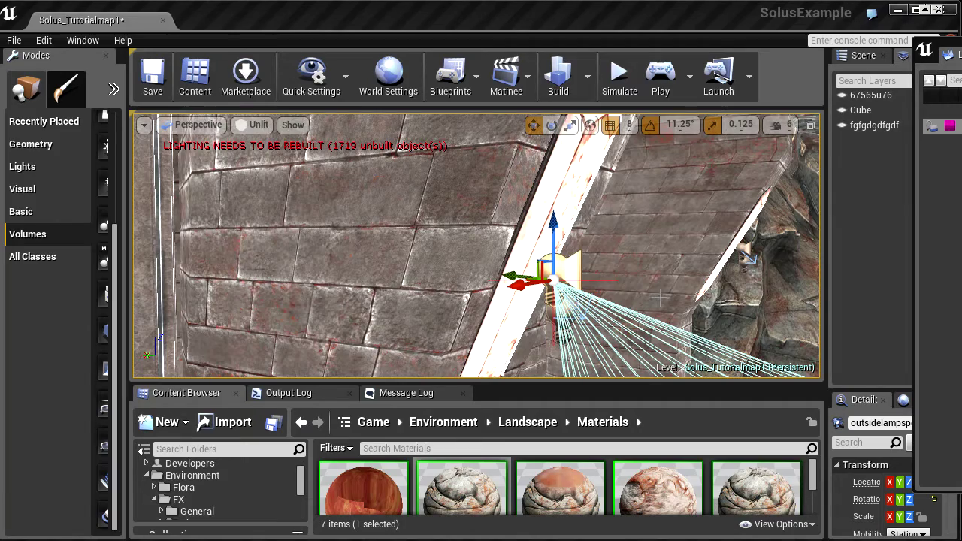
key(s)
right_drag(657, 276, 679, 305)
right_drag(559, 242, 562, 245)
key(w)
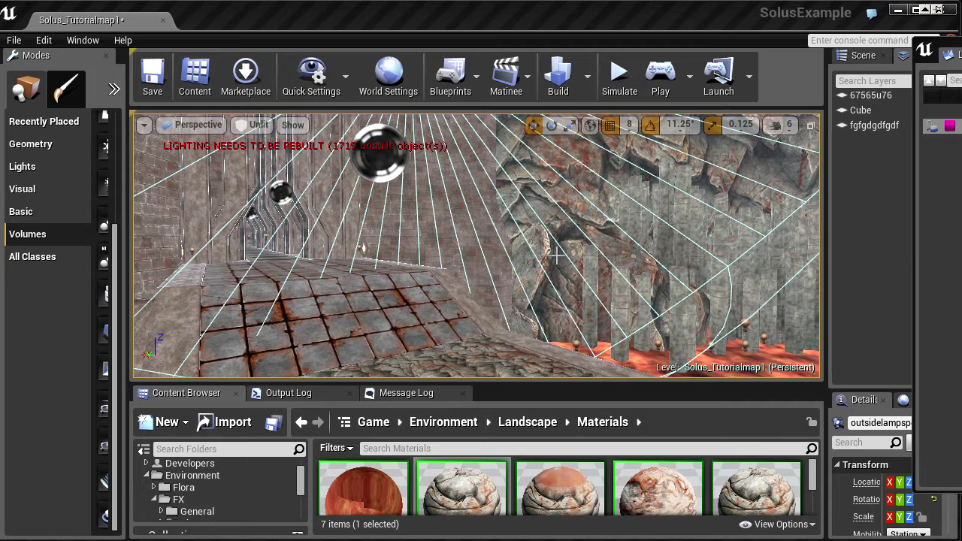
Bring back the Levels window, select the Persistent Level, and close the window
drag(961, 47, 218, 61)
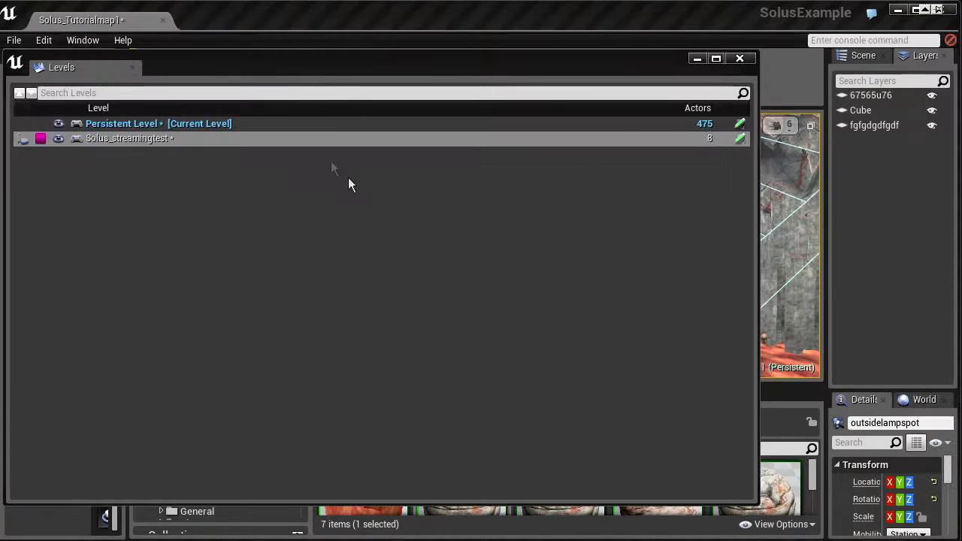
drag(281, 76, 349, 62)
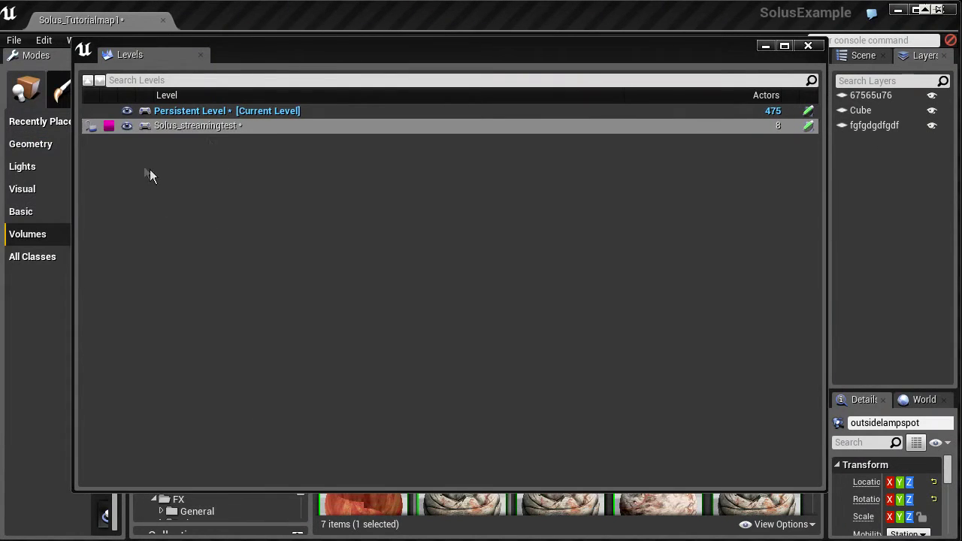
click(190, 110)
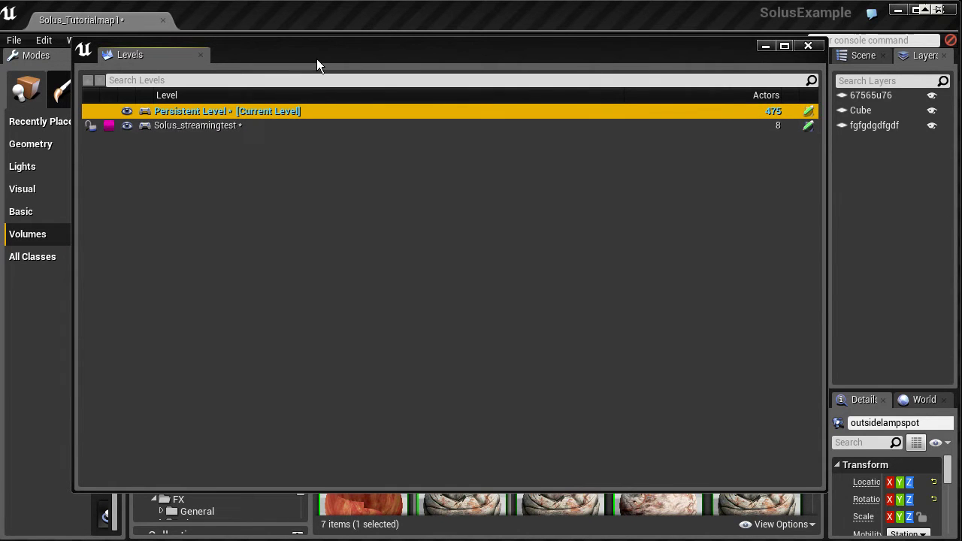
click(808, 46)
Open the recent level Solus_streamingtest and select the stone floor piece on top of the block to inspect it
click(13, 39)
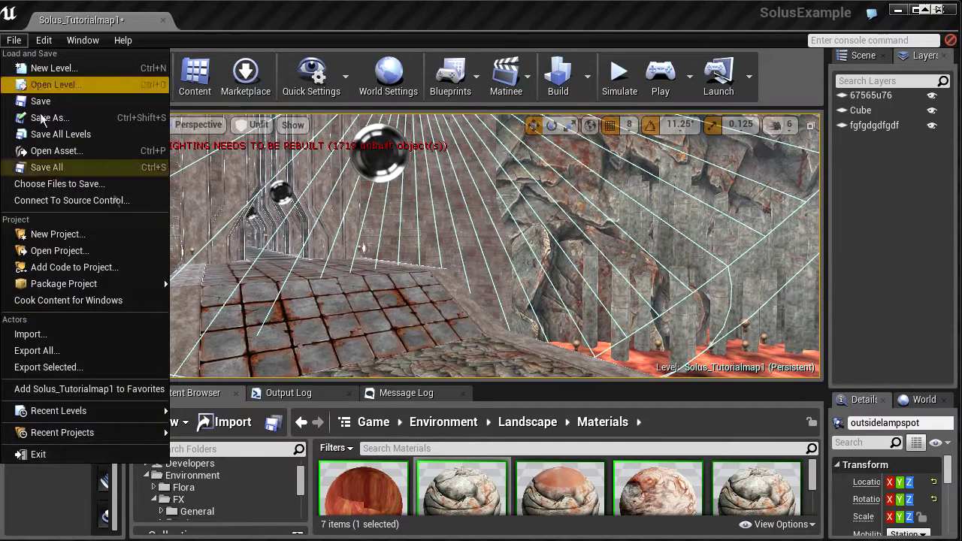
mouse_move(106, 408)
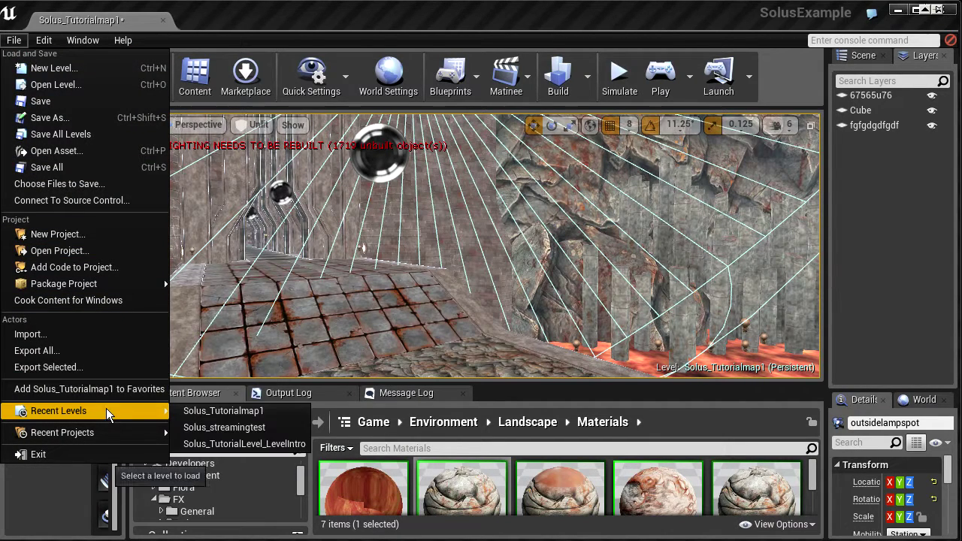
click(249, 426)
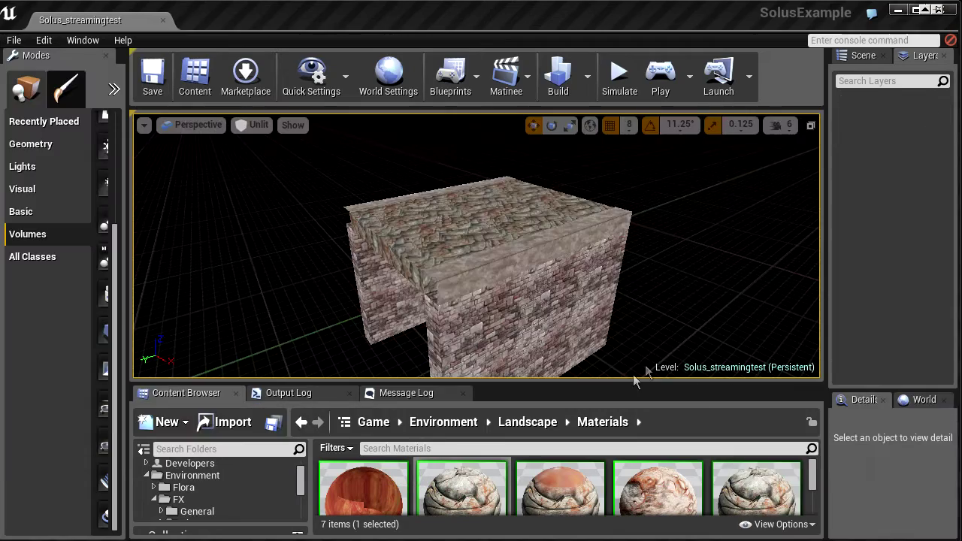
right_drag(492, 236, 472, 199)
click(492, 236)
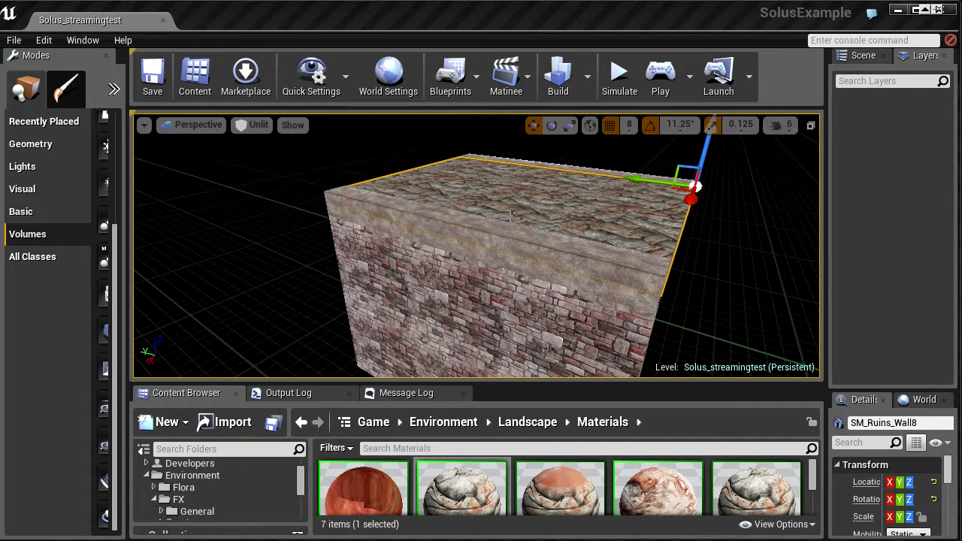
right_drag(599, 346, 647, 334)
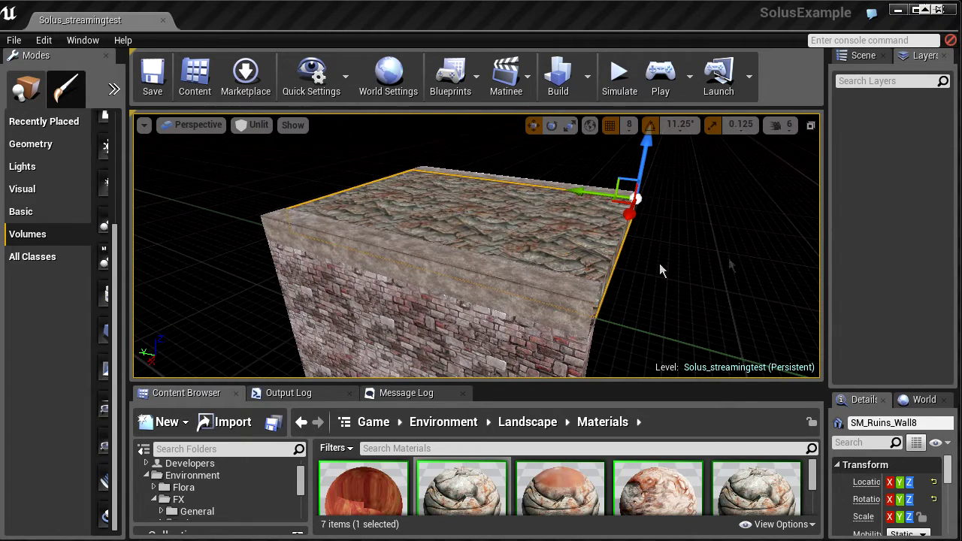
Reopen the recent level Solus_Tutorialmap1, check its list of levels, and close the Levels window
click(13, 40)
mouse_move(107, 412)
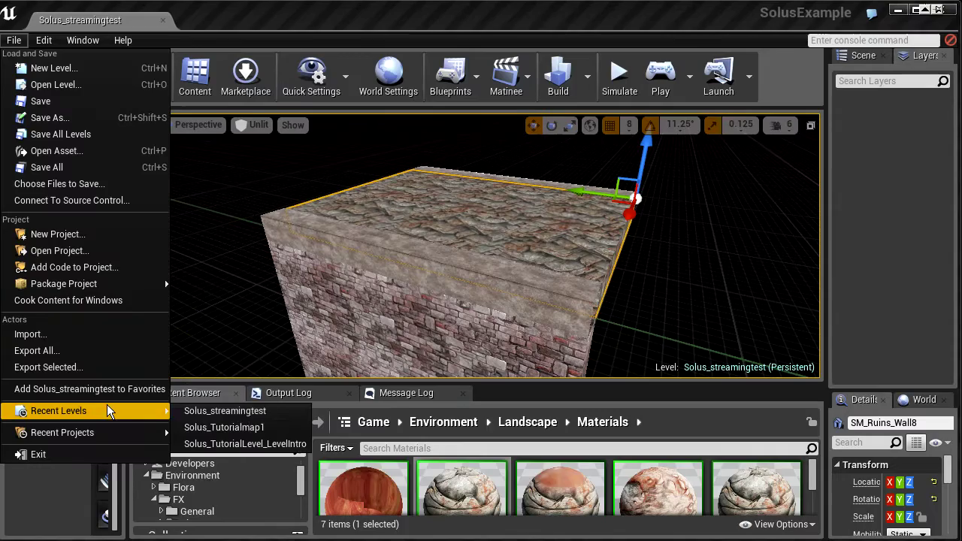
click(254, 427)
mouse_move(477, 247)
right_down()
mouse_move(491, 242)
mouse_move(478, 249)
right_up()
click(82, 40)
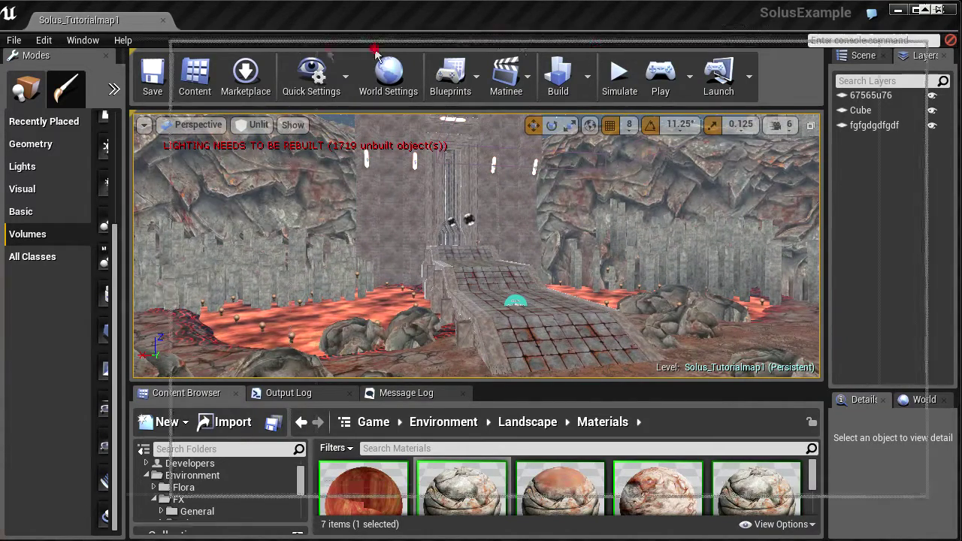
click(376, 53)
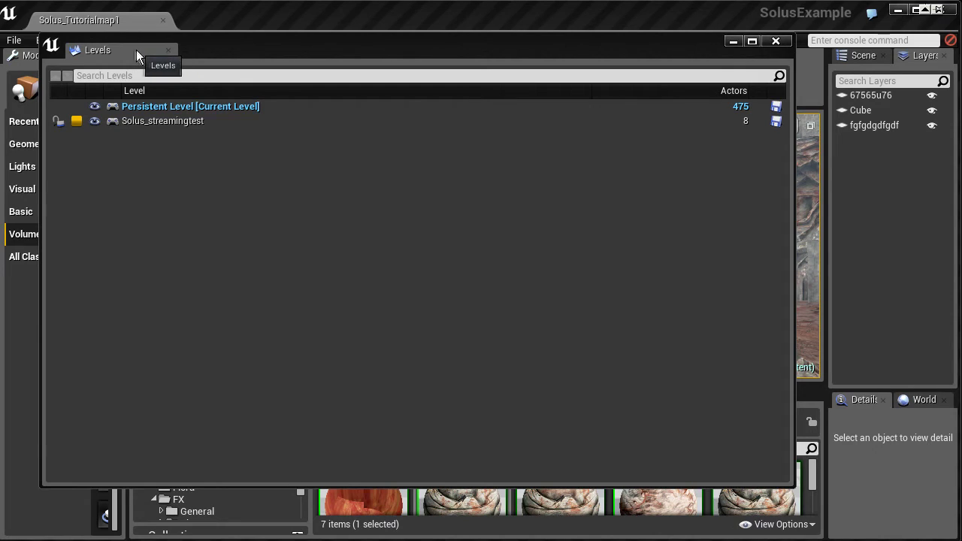
click(168, 51)
Select the shell rock group beside the start of the walkway
right_drag(526, 300, 593, 293)
click(575, 320)
right_drag(703, 316, 692, 317)
key(w)
Select all actors using the second MAT_Outdoor rock material in the Landscape/Materials folder and view them in the level
drag(585, 384, 564, 227)
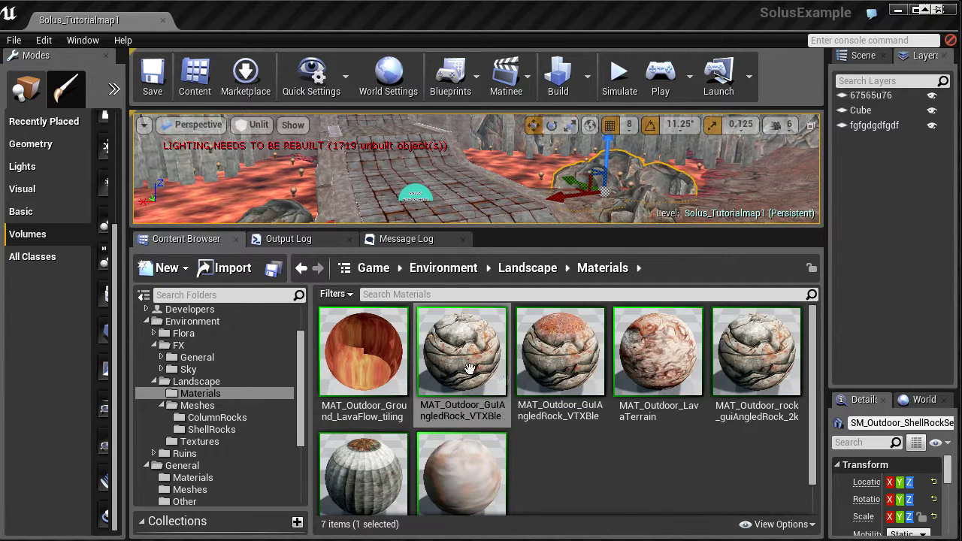
right_click(445, 321)
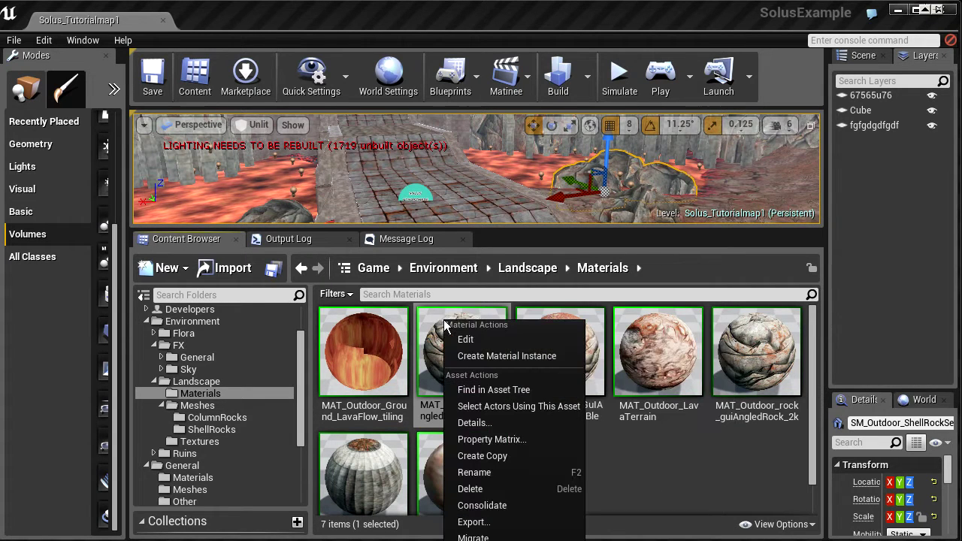
click(526, 405)
drag(548, 227, 548, 419)
right_drag(477, 264, 646, 297)
key(w)
mouse_move(539, 412)
right_down()
mouse_move(519, 410)
mouse_move(540, 412)
right_up()
Browse the Landscape/Meshes folder, check the asset commands for SM_Outdoor_ShellRockBig01, and return to an enlarged view of the selected rocks
drag(541, 428, 526, 172)
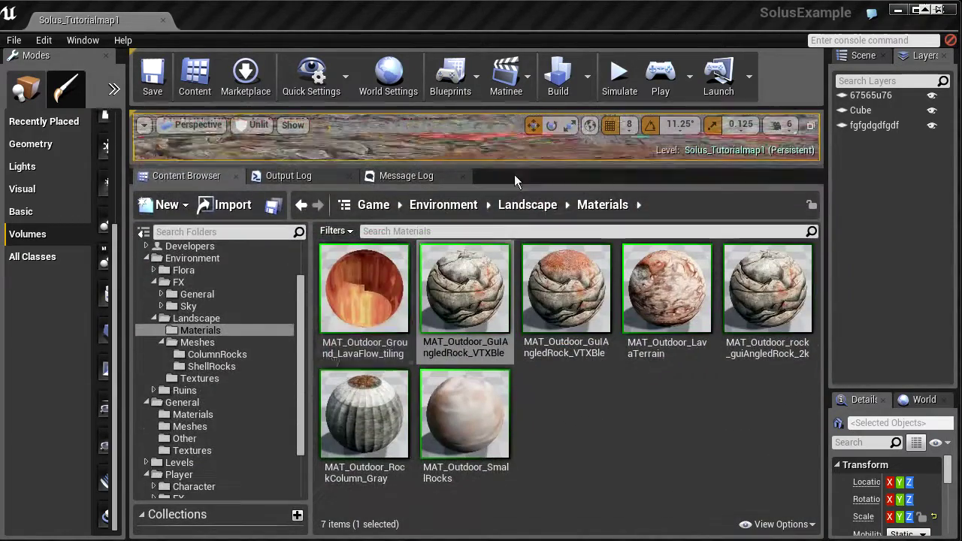
click(216, 354)
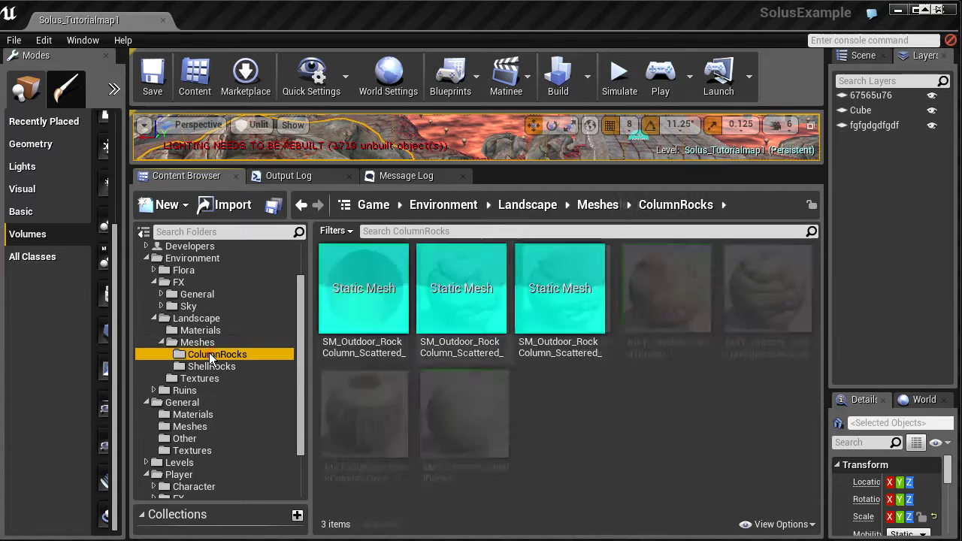
click(199, 342)
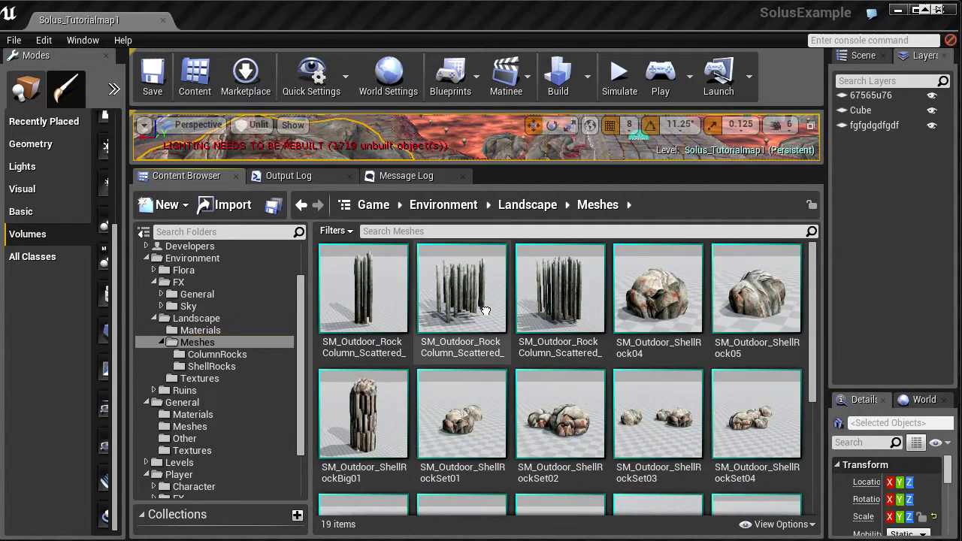
click(396, 435)
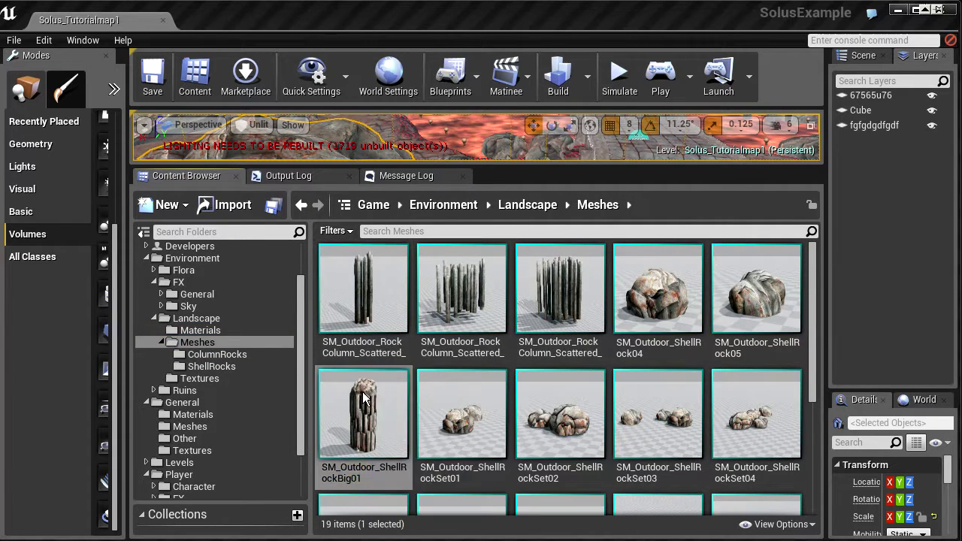
right_click(363, 392)
click(470, 23)
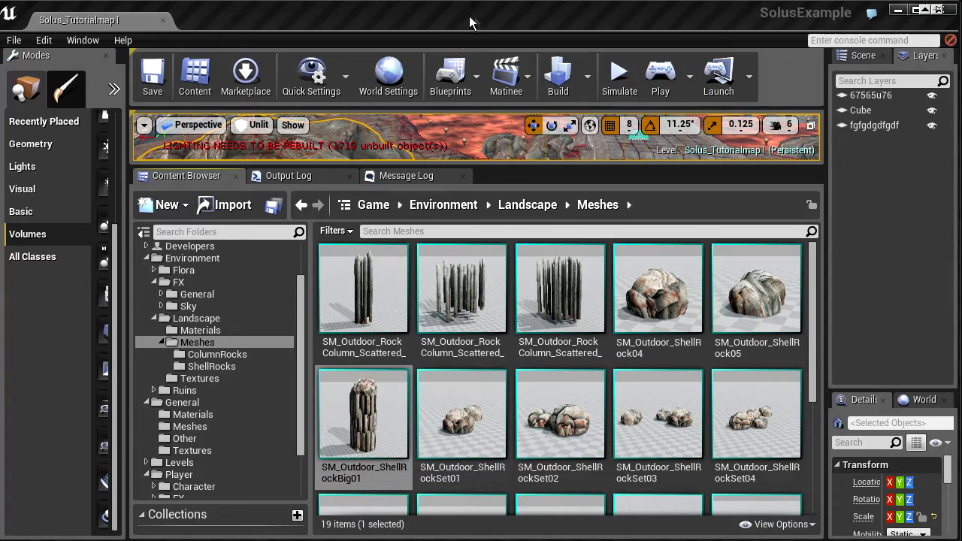
drag(512, 165, 512, 411)
mouse_move(496, 301)
right_down()
mouse_move(466, 301)
mouse_move(511, 304)
right_up()
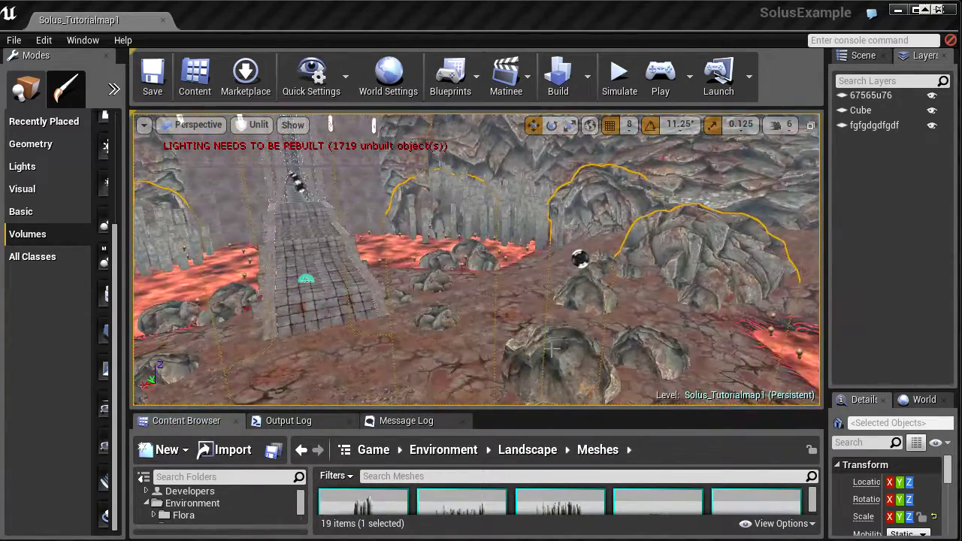
Select every mesh asset in the Landscape/Meshes folder, select all actors using them, and enlarge the level view to show the selection
drag(568, 413, 568, 126)
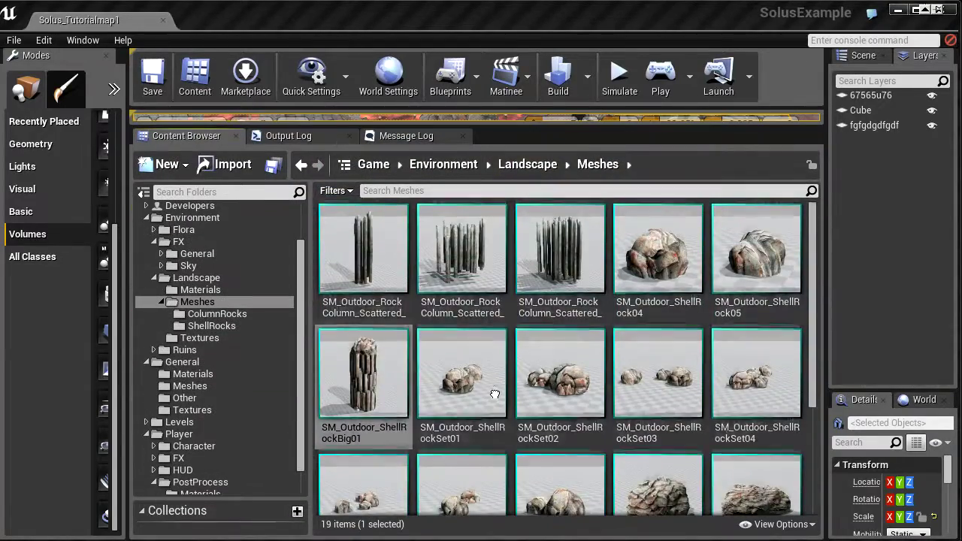
click(364, 248)
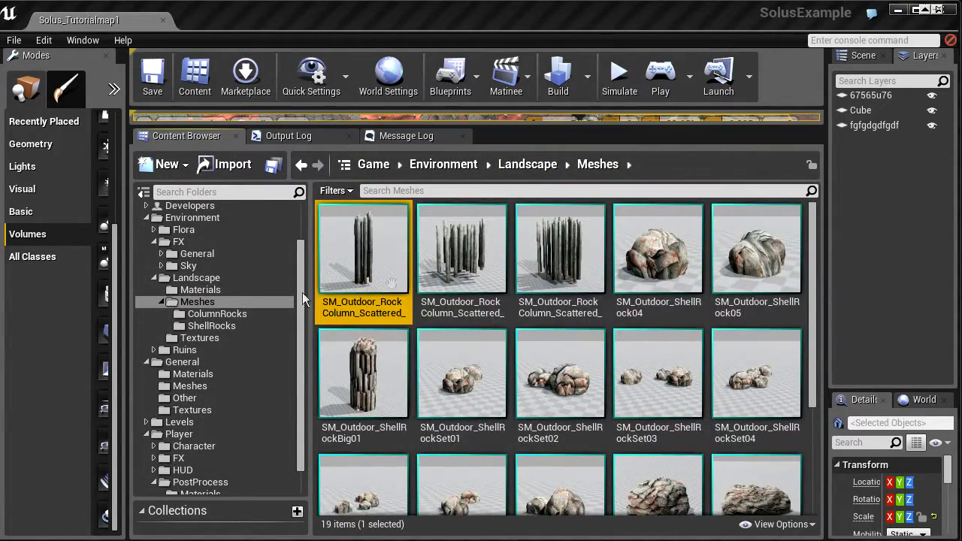
scroll(626, 443, down, 5)
shift+click(626, 444)
scroll(626, 444, up, 5)
right_click(440, 254)
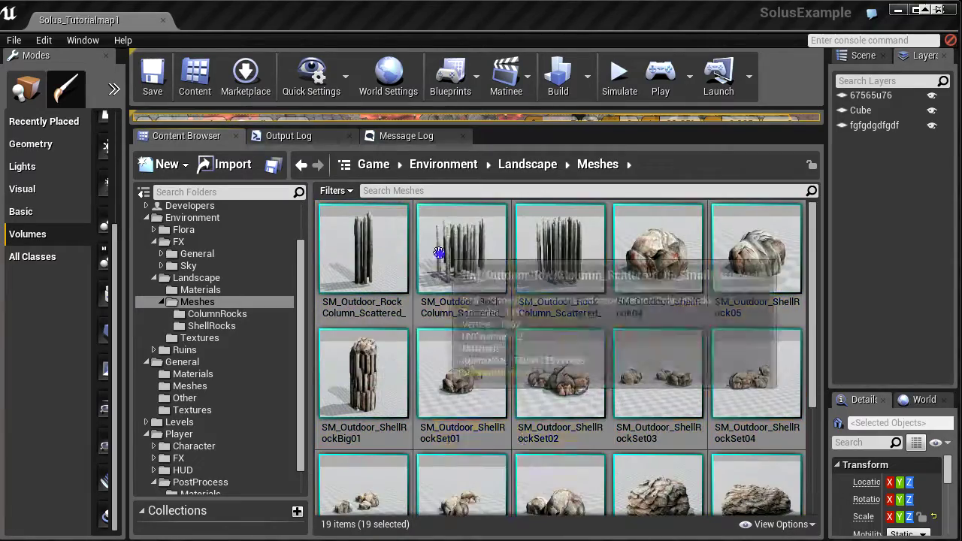
click(490, 359)
drag(541, 128, 541, 479)
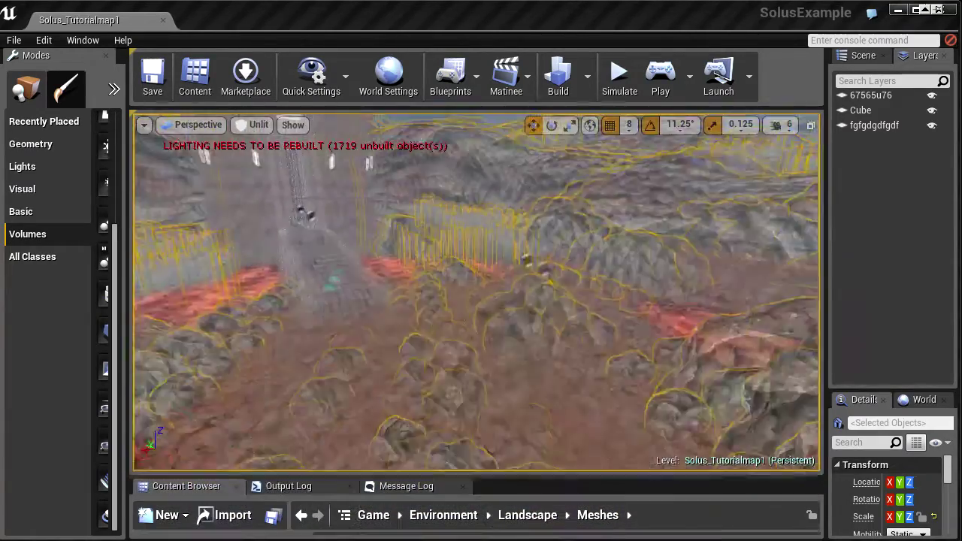
Select only one shell rock group on the ground, browse the Scene Outliner's actor list down to the SM_Ruin entries, and view the rocks facing the walkway
right_drag(487, 293, 487, 293)
click(487, 293)
click(864, 55)
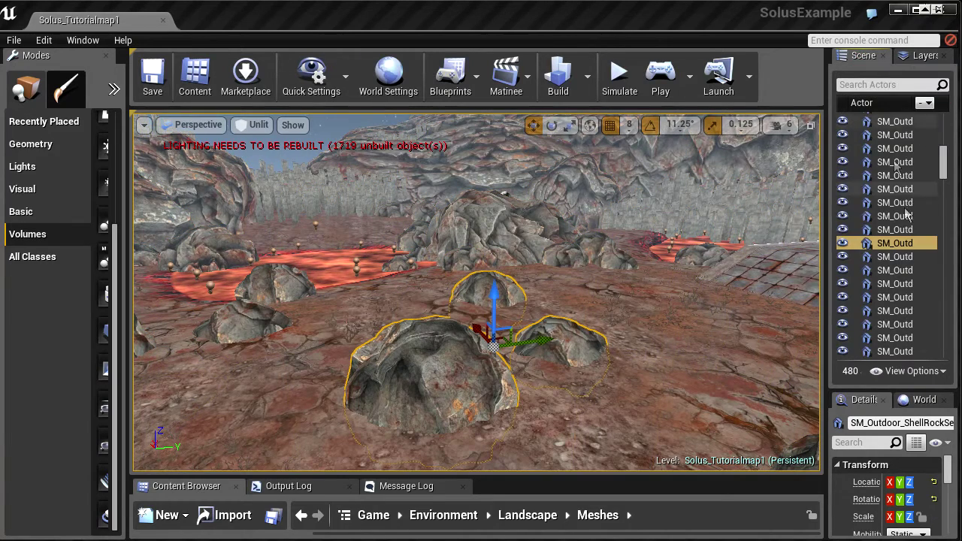
drag(941, 158, 942, 226)
right_drag(638, 251, 638, 251)
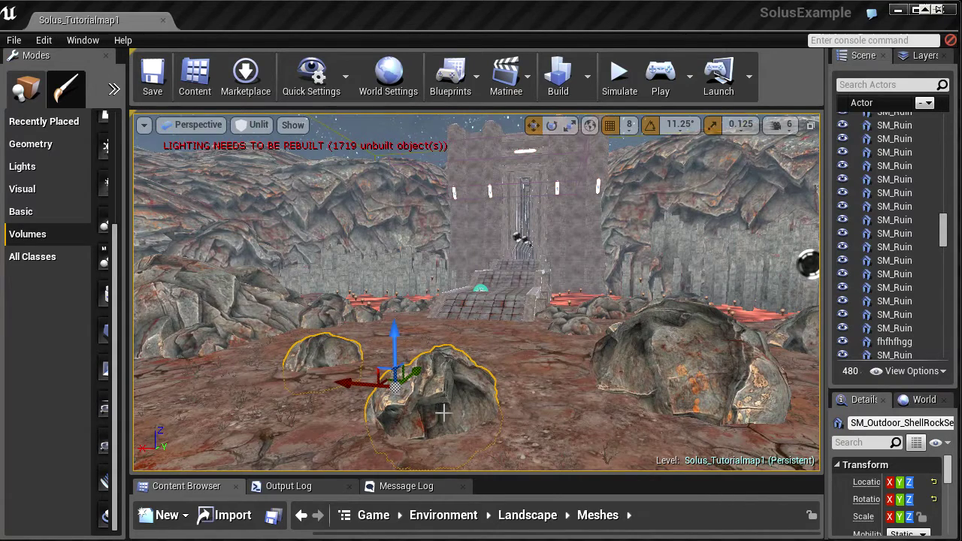